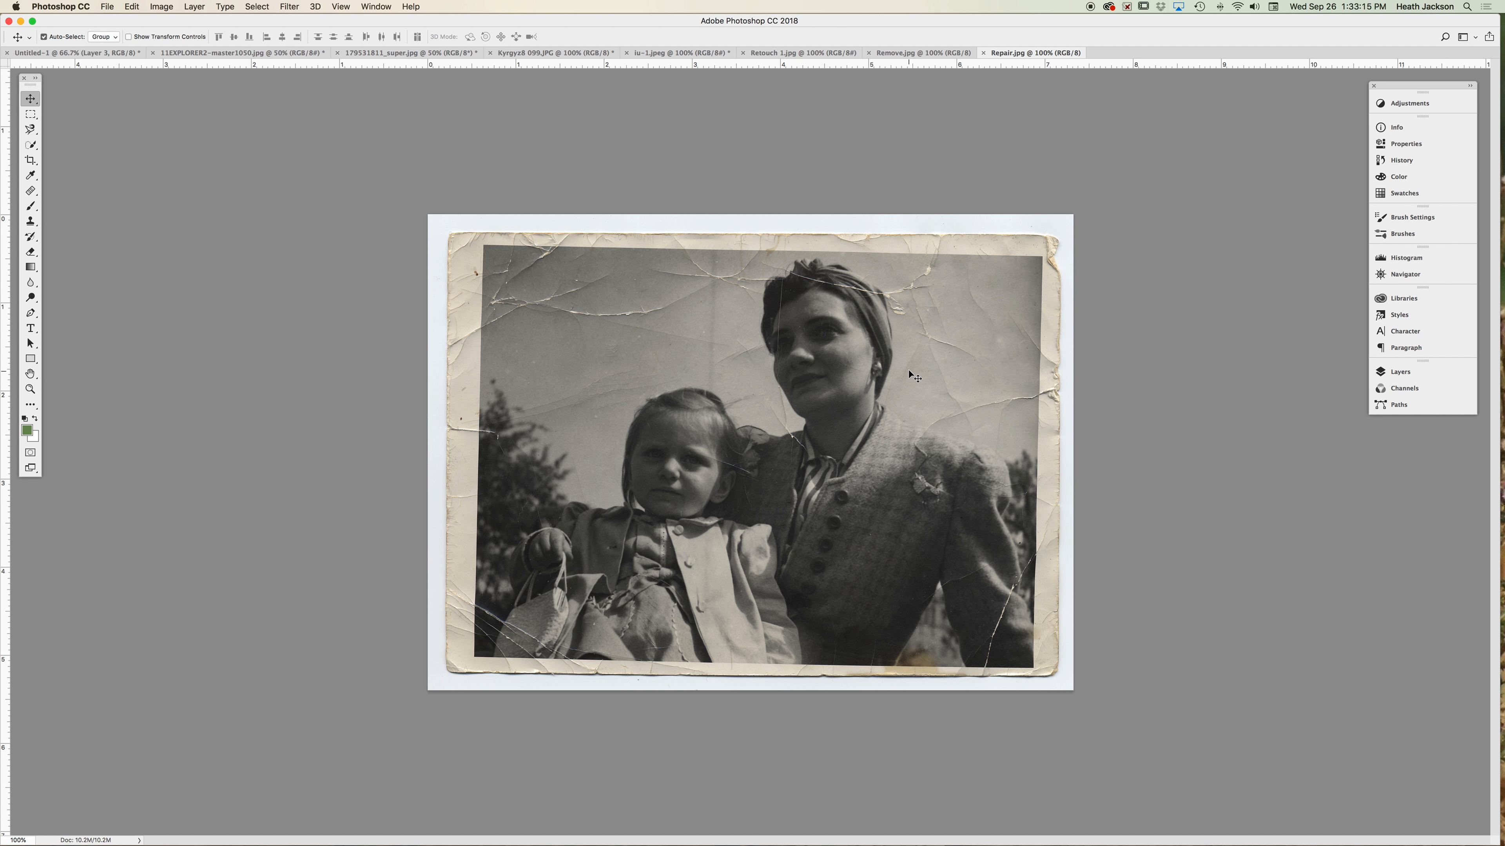
Look over the Repair.jpg and Remove.jpg images, and bring up the Retouch 1.jpg portrait comparison
key("super+equal")
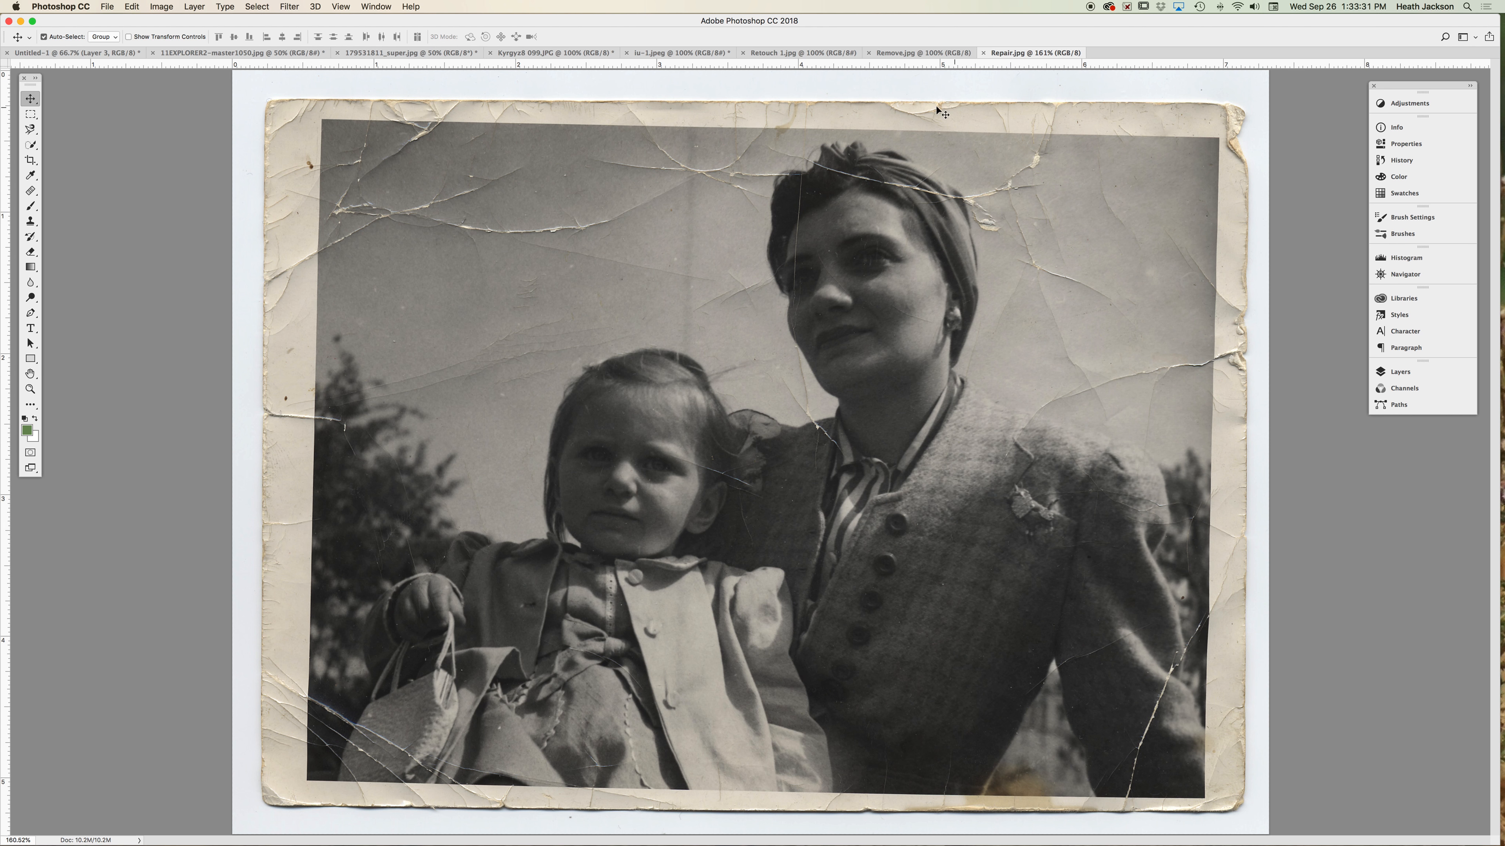
left_click(919, 53)
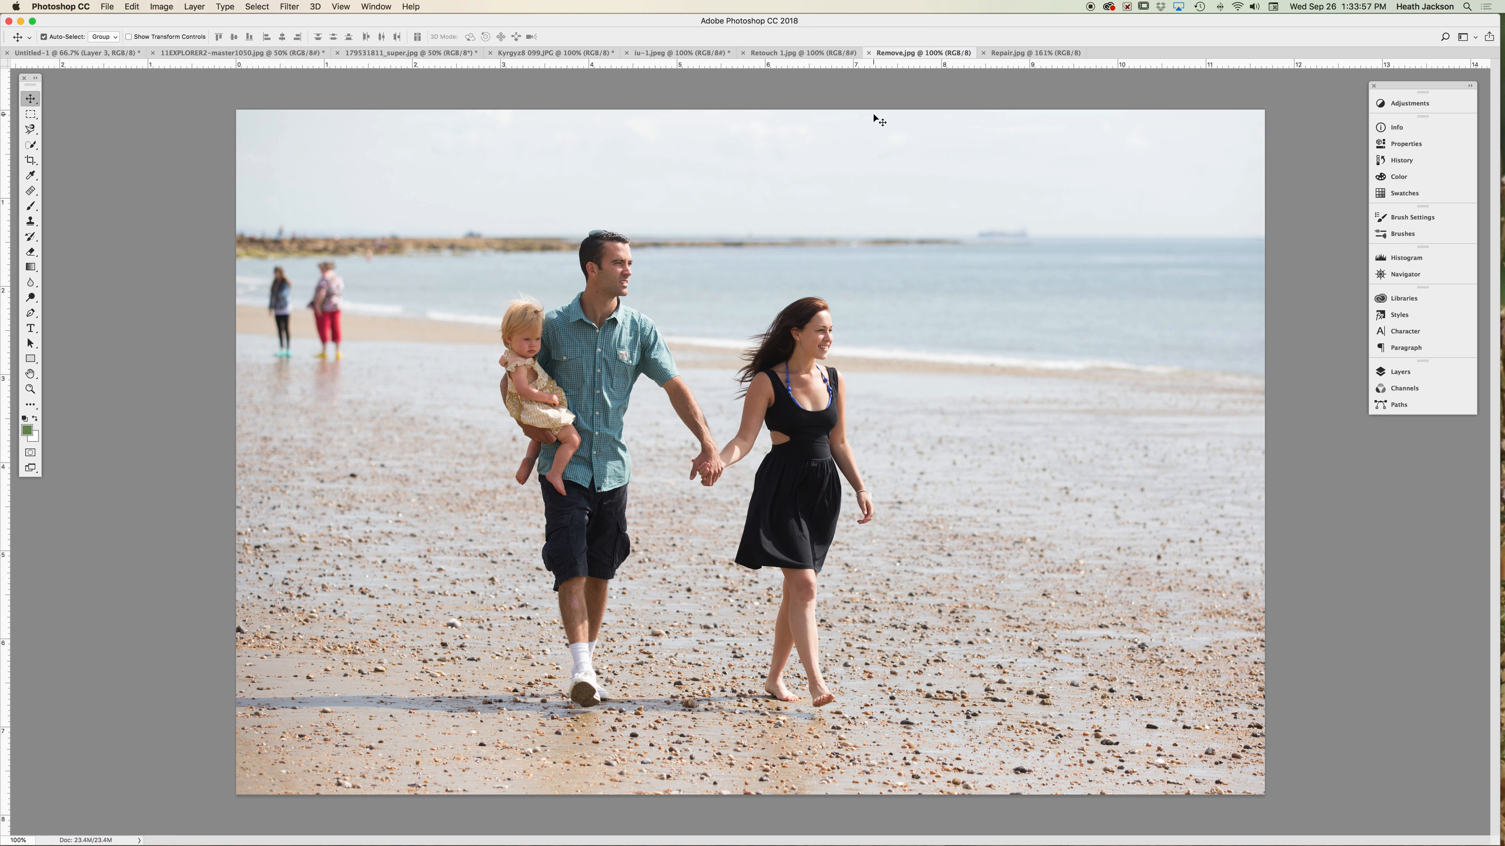
left_click(820, 54)
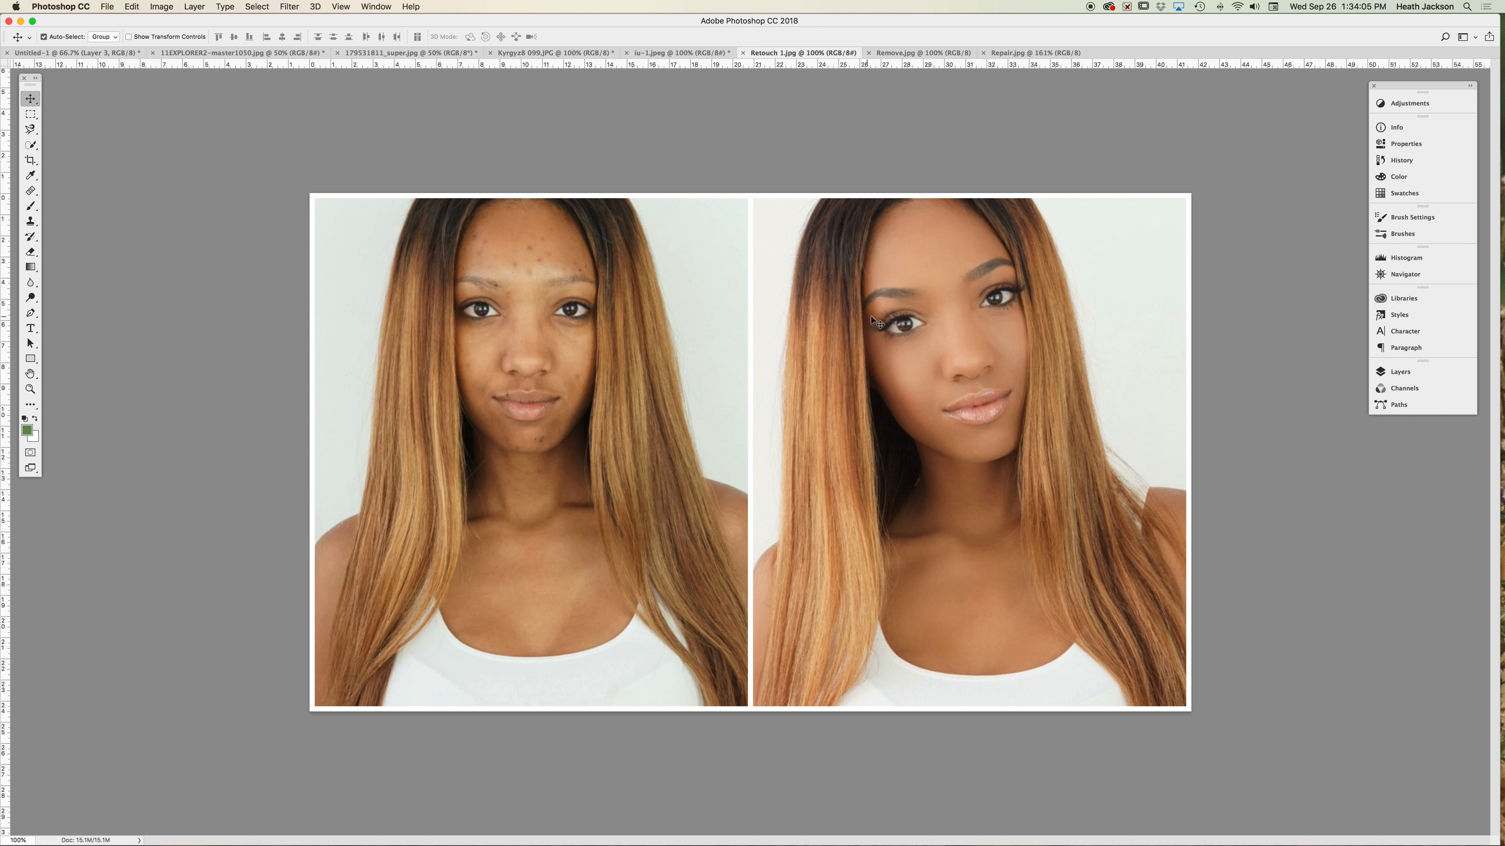
Examine the skin on the unretouched face and the retouched face up close at 300% magnification
left_click(598, 335, "super")
left_click(587, 338, "super")
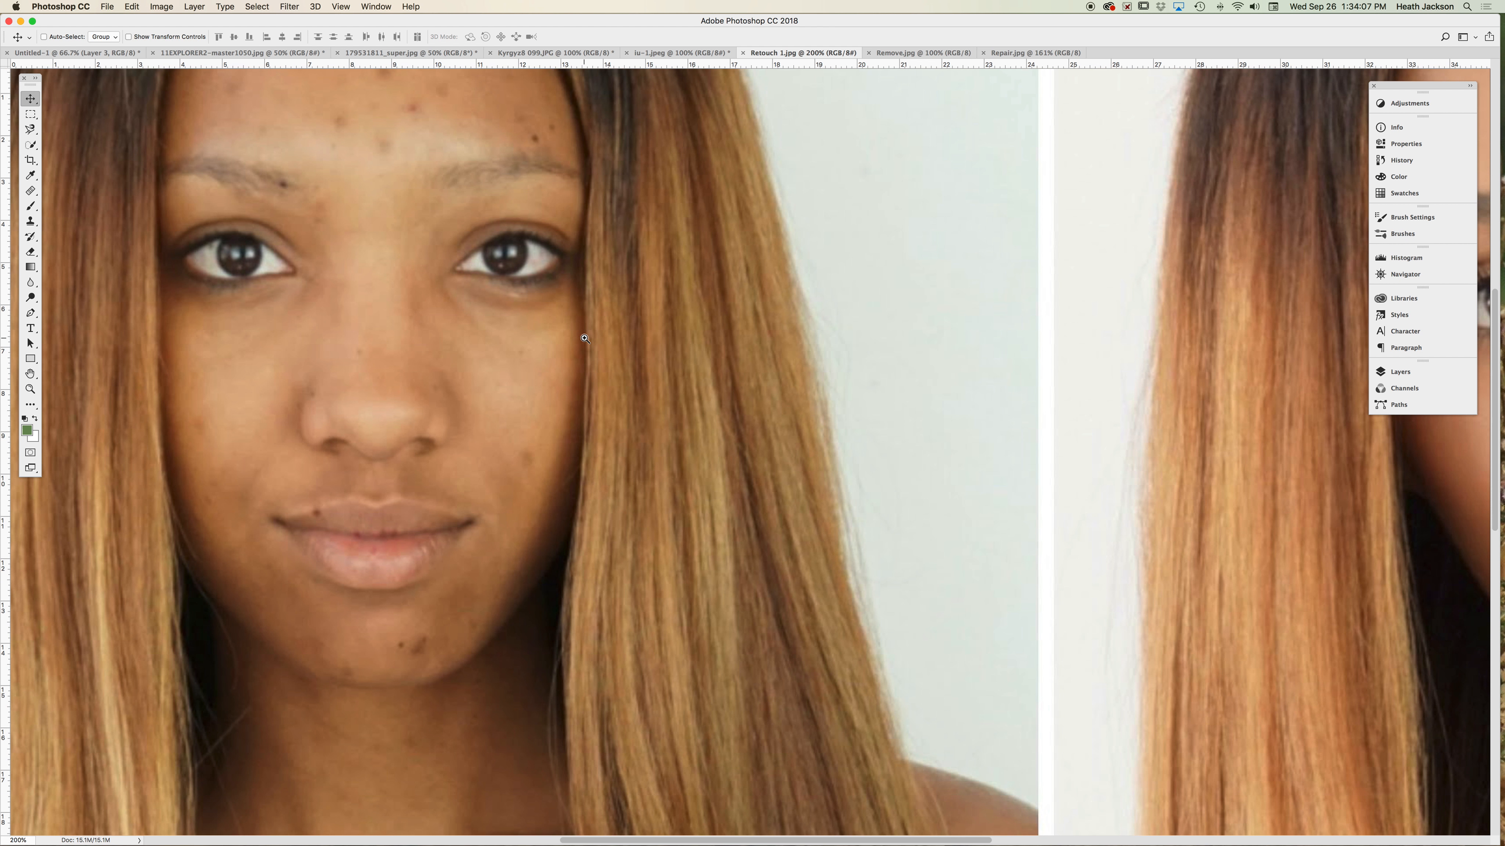
left_click_drag(682, 312, 922, 460)
key("super+r")
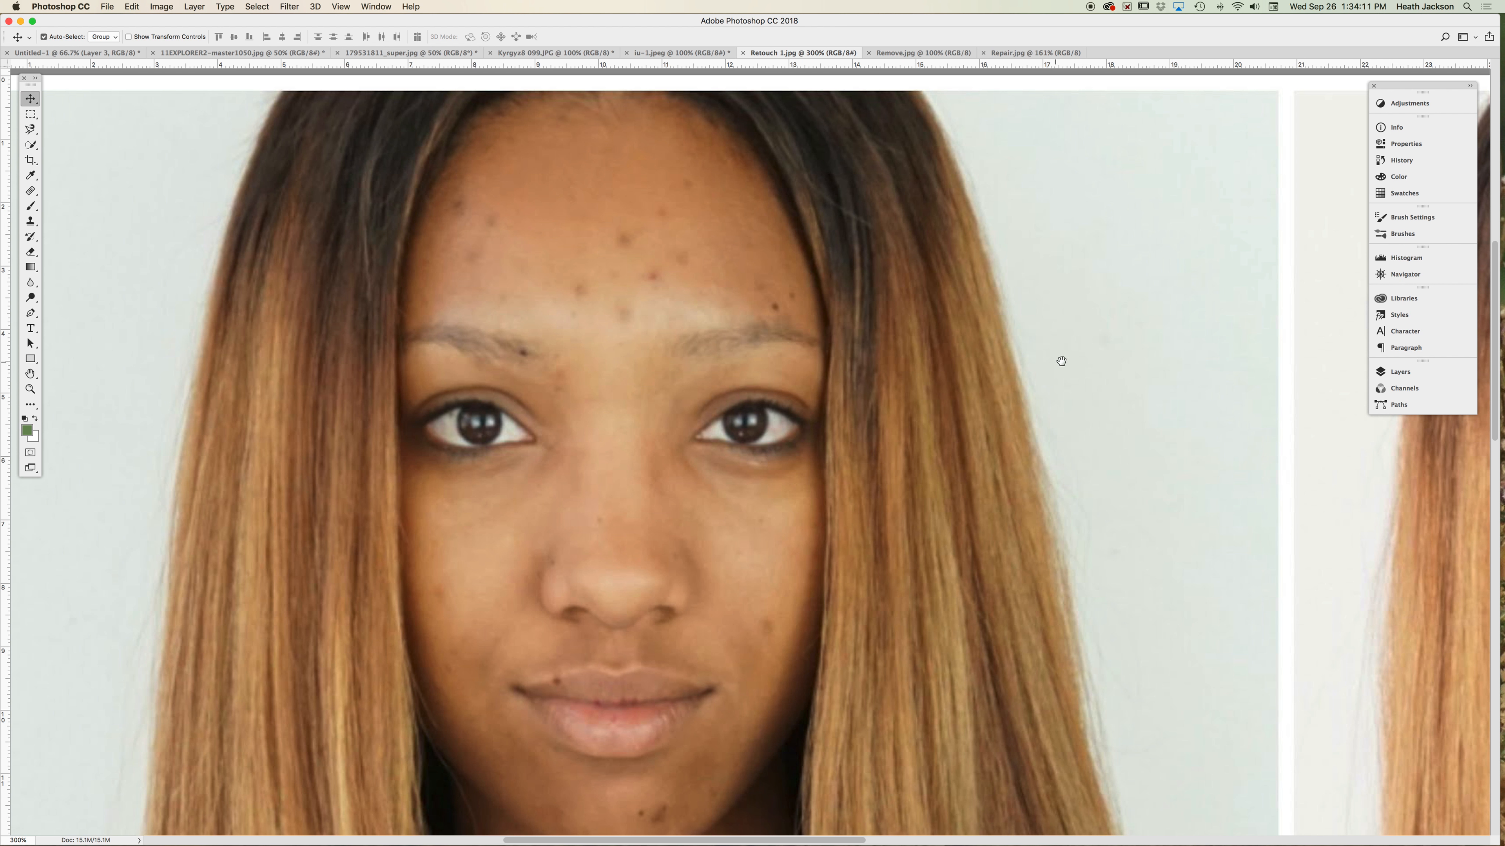
left_click_drag(1131, 361, 446, 374)
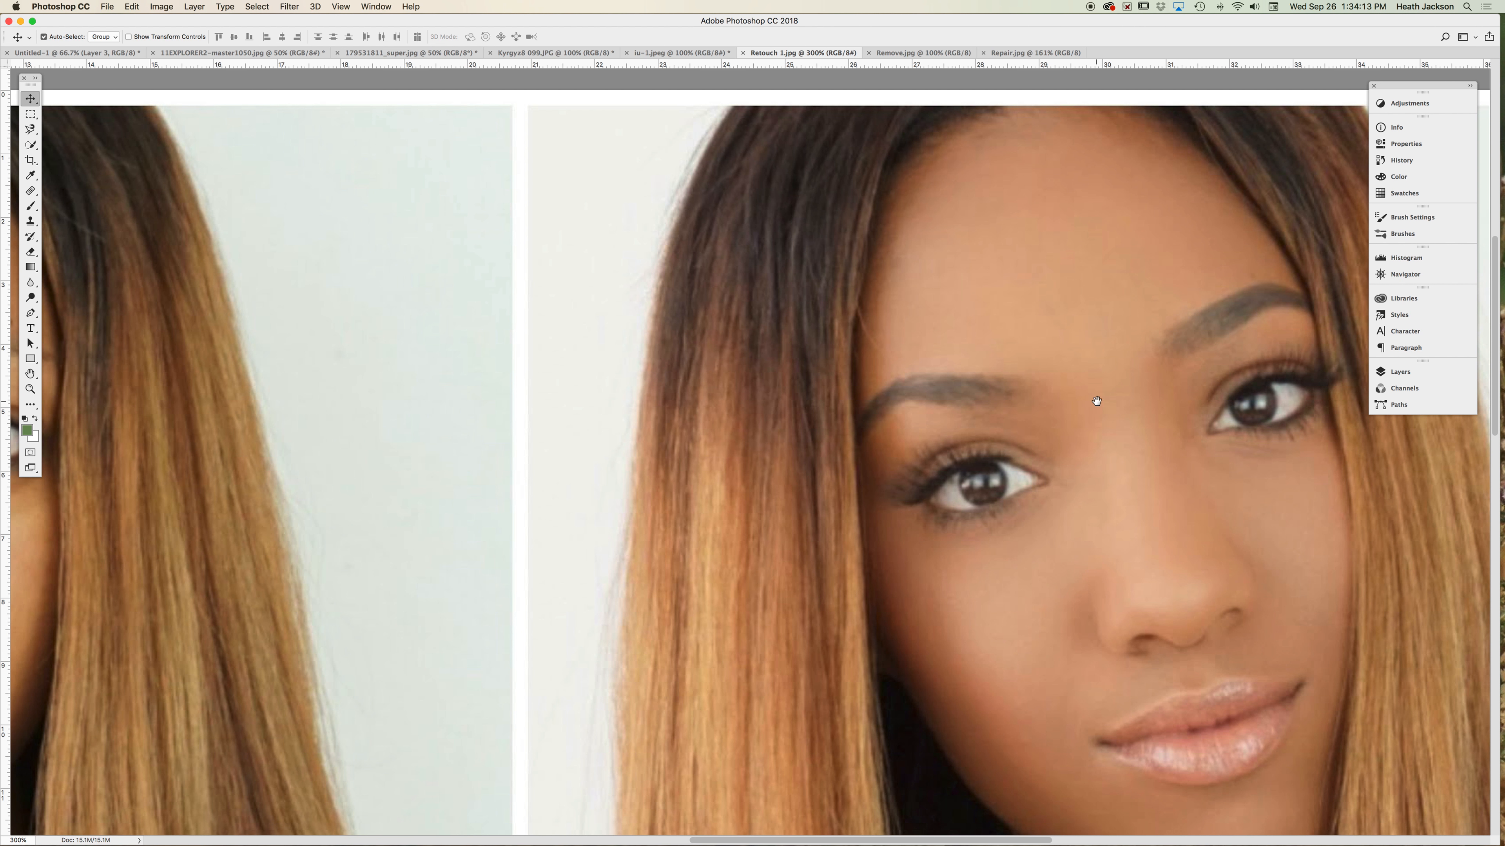
left_click_drag(1095, 396, 730, 394)
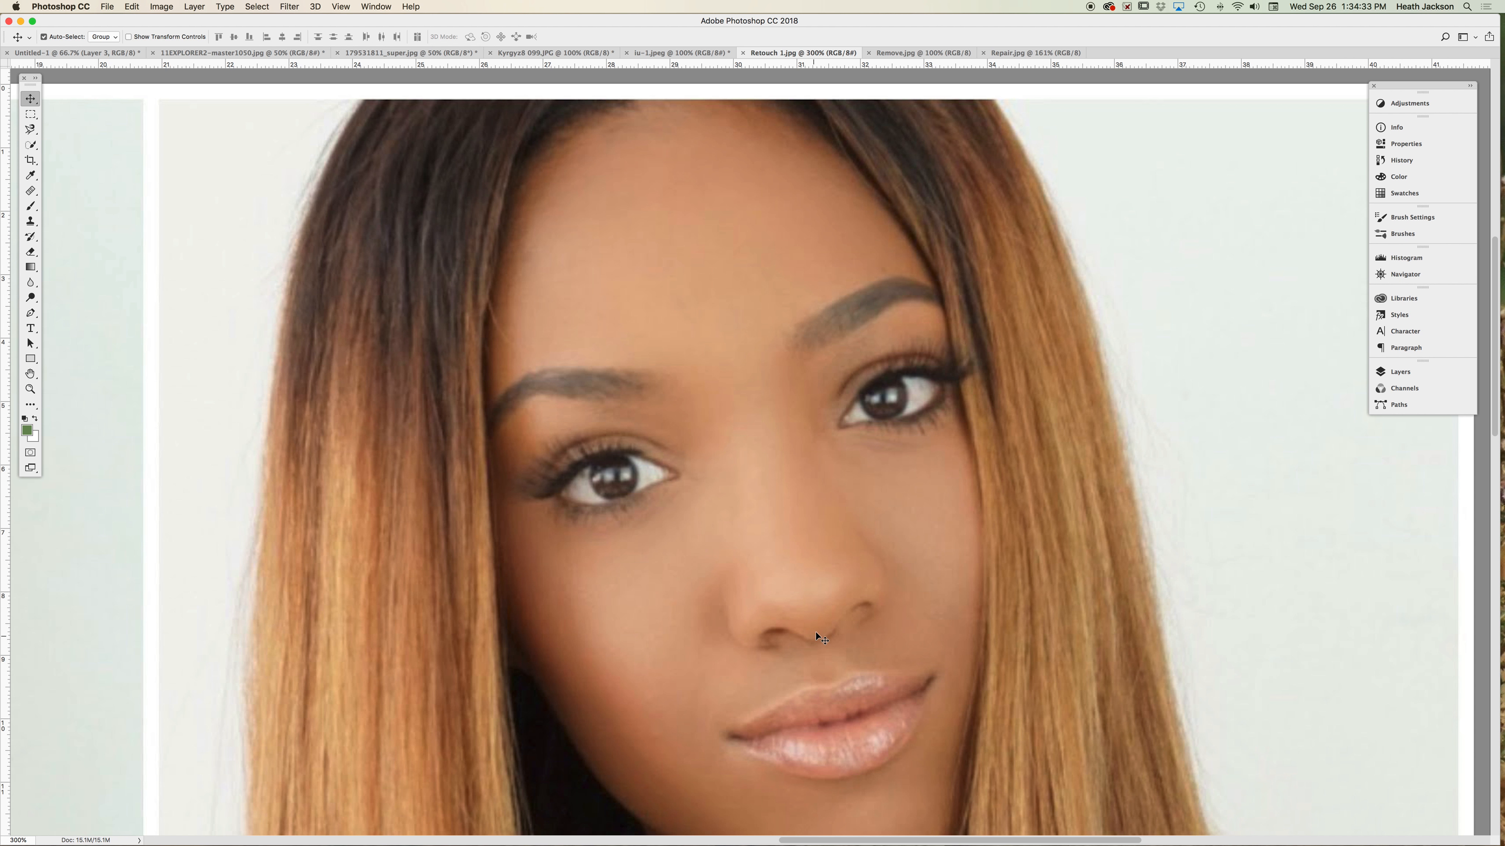
left_click_drag(825, 625, 801, 493)
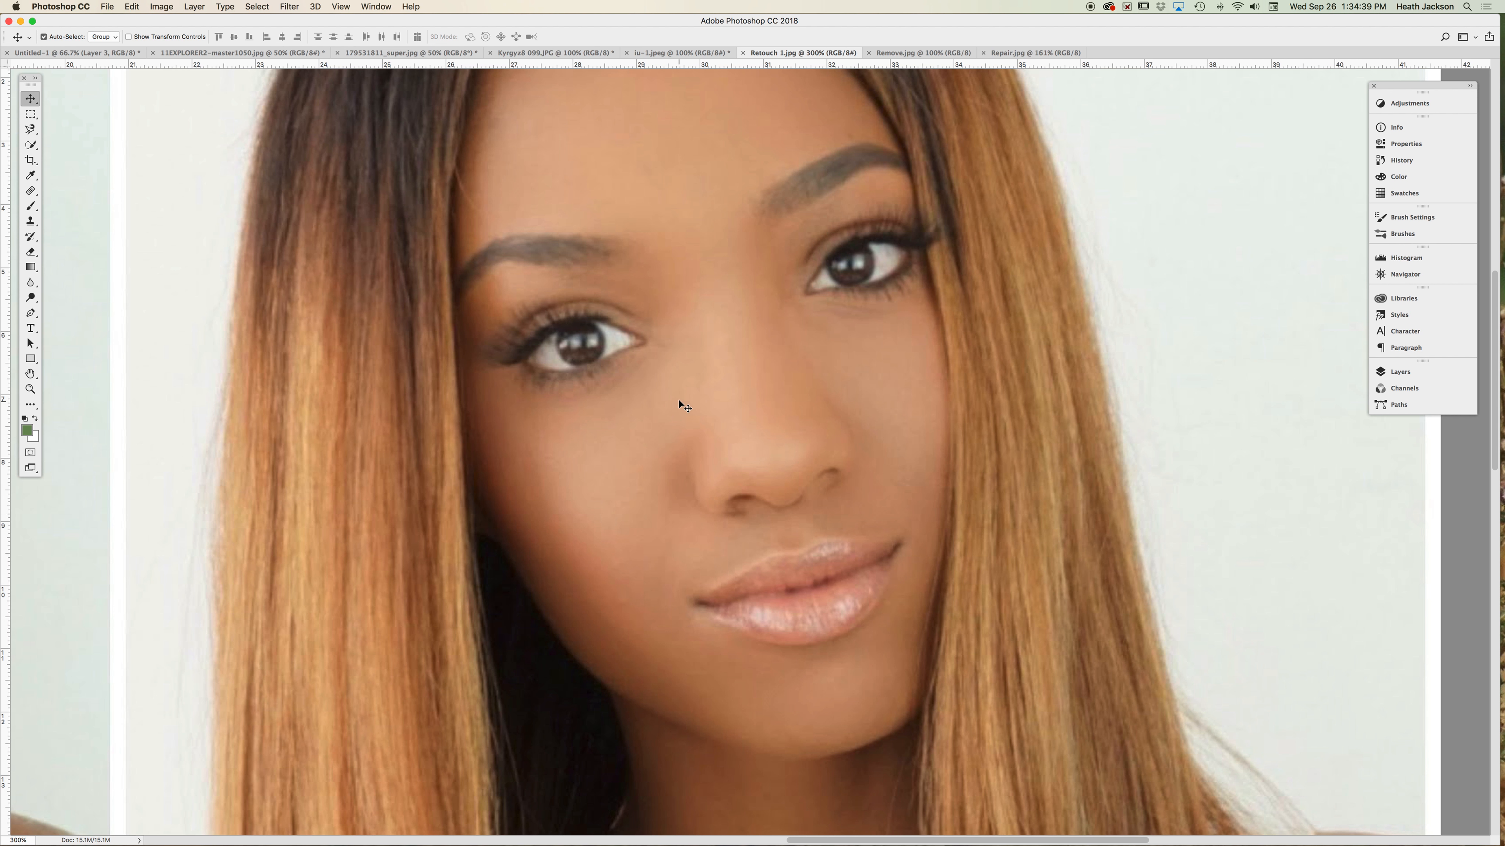
Compare the two portraits side by side and examine the blemishes on the forehead, cheeks and chin of the unretouched face
key("super+minus")
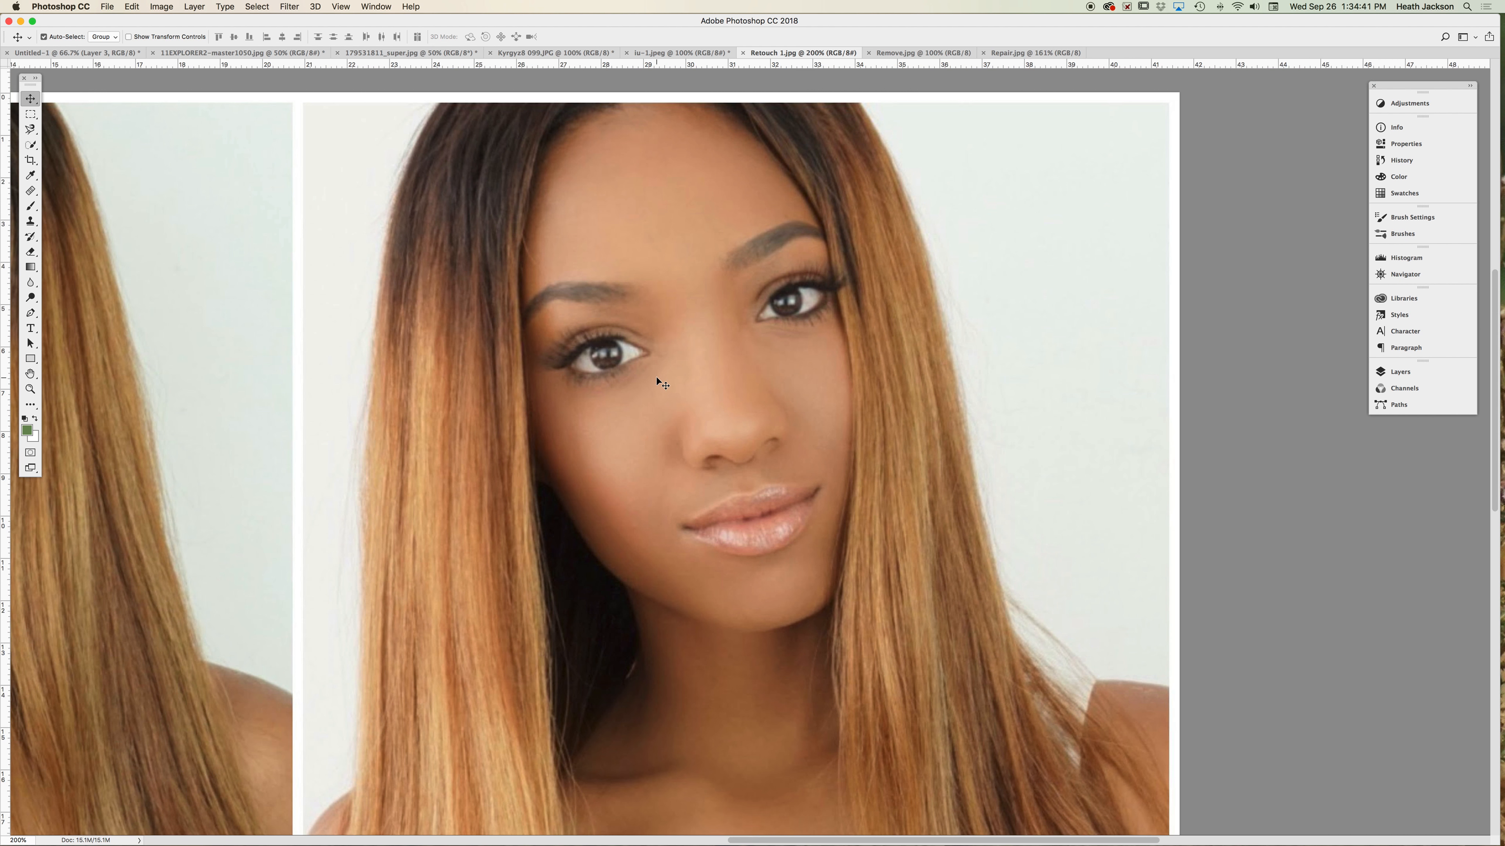
left_click_drag(491, 392, 890, 429)
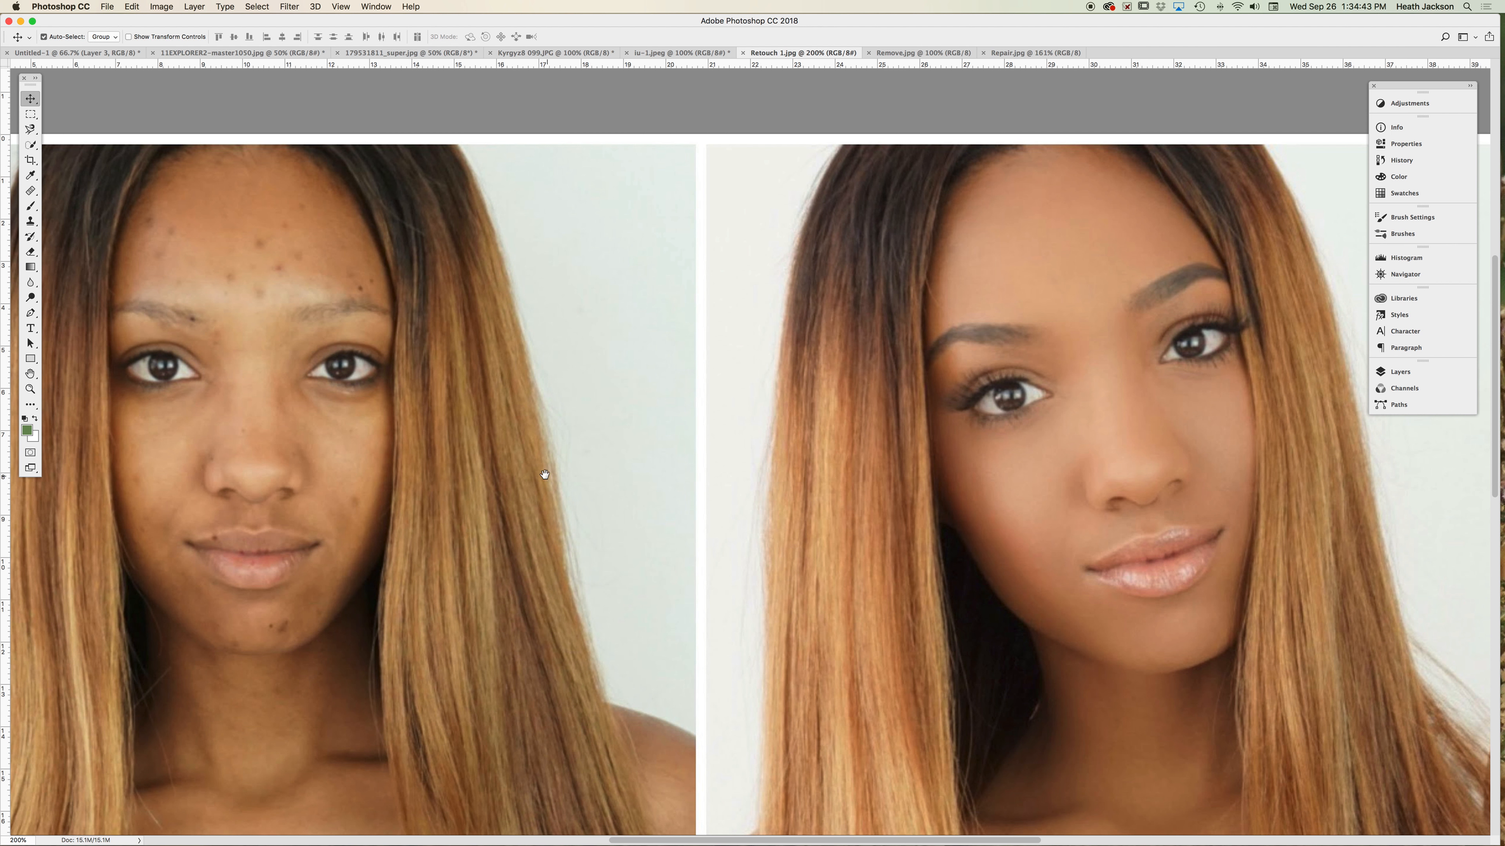
left_click_drag(497, 460, 573, 461)
key("super+r")
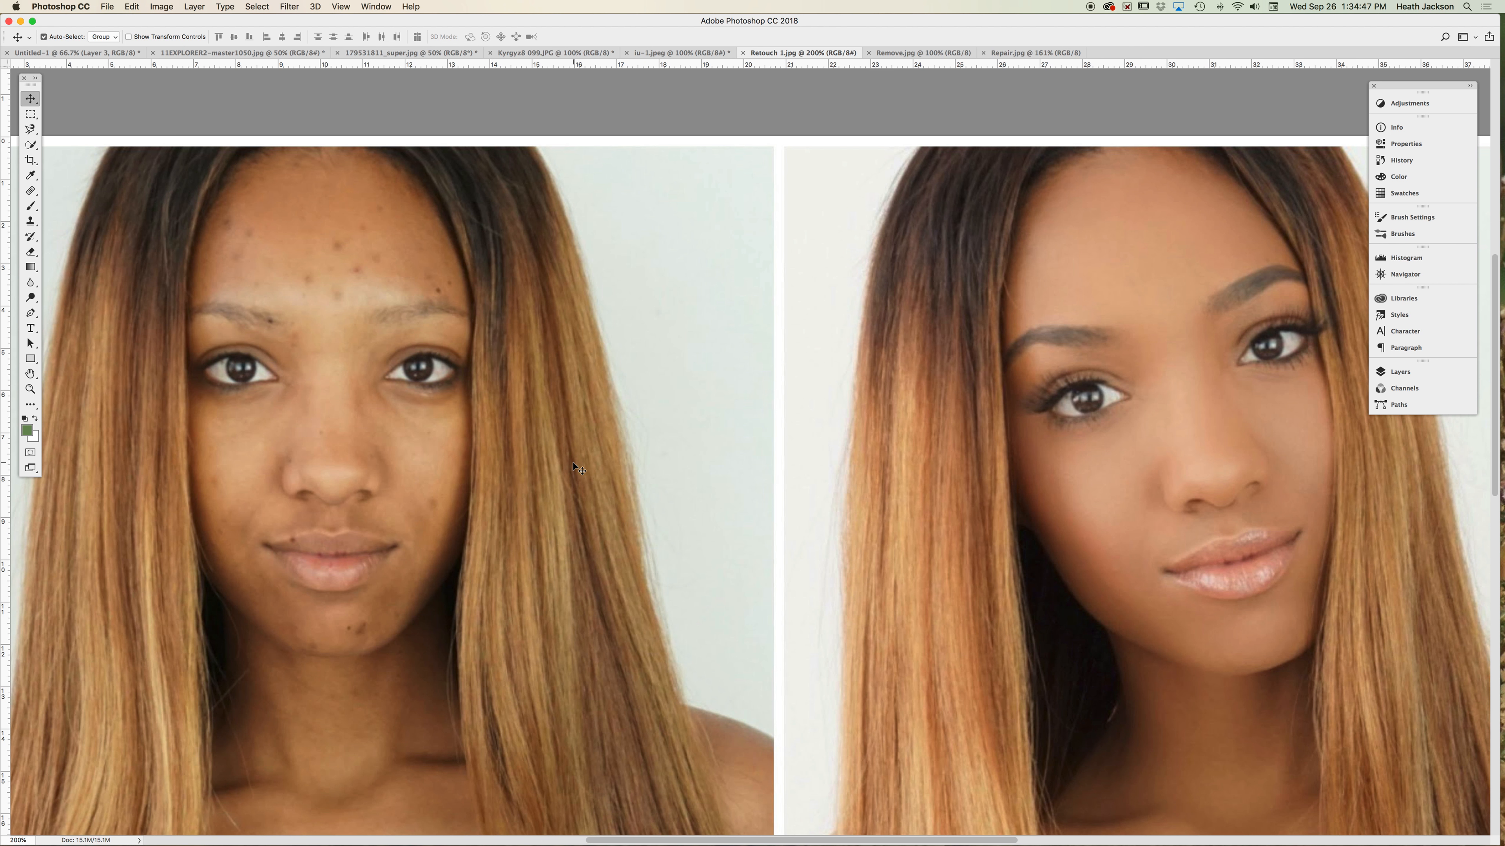
left_click_drag(473, 463, 753, 472)
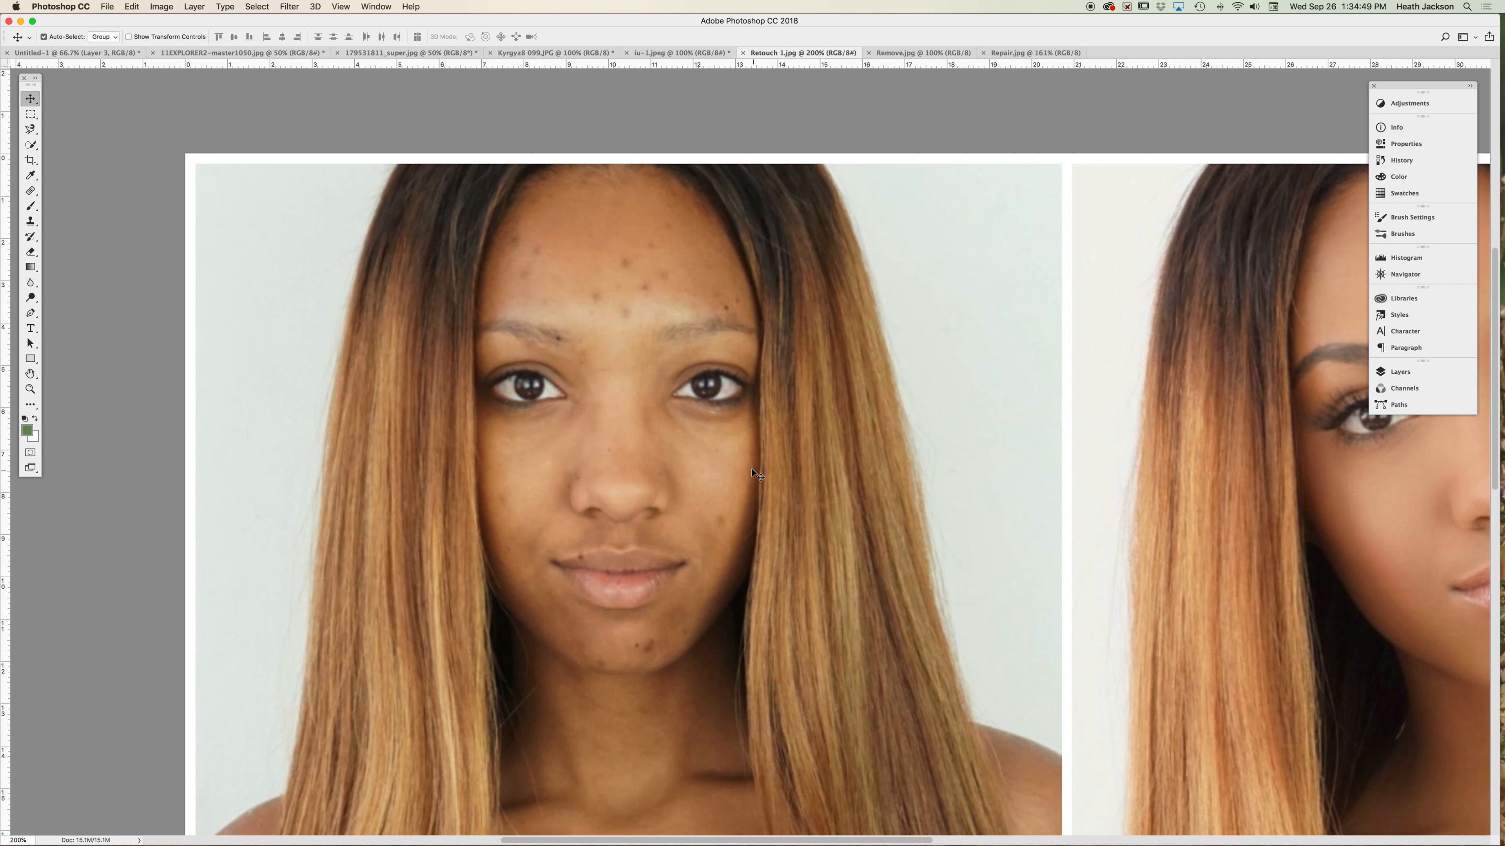
left_click(646, 447, "super")
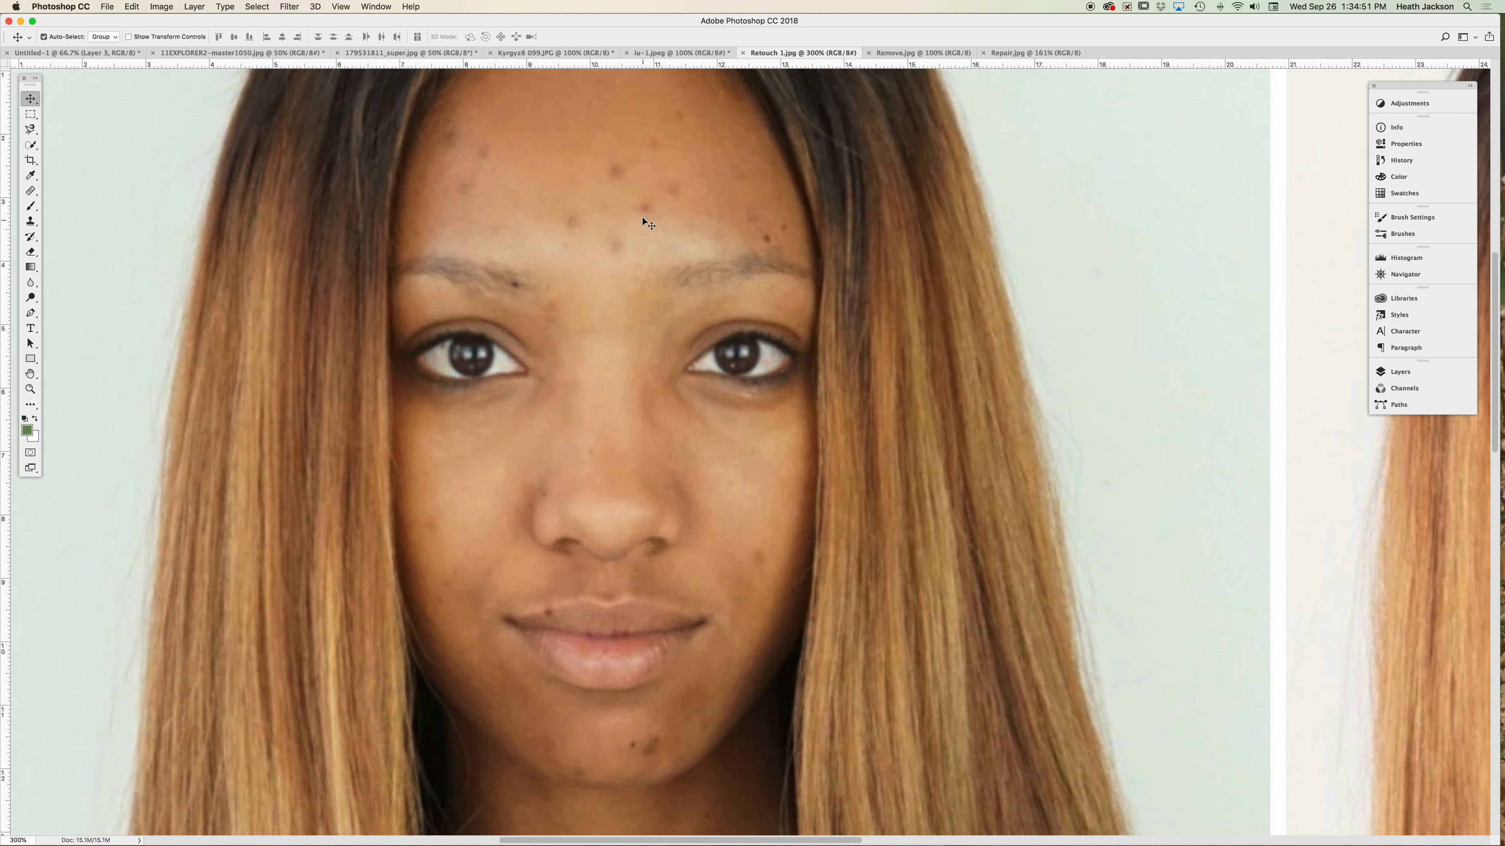
left_click_drag(726, 477, 714, 261)
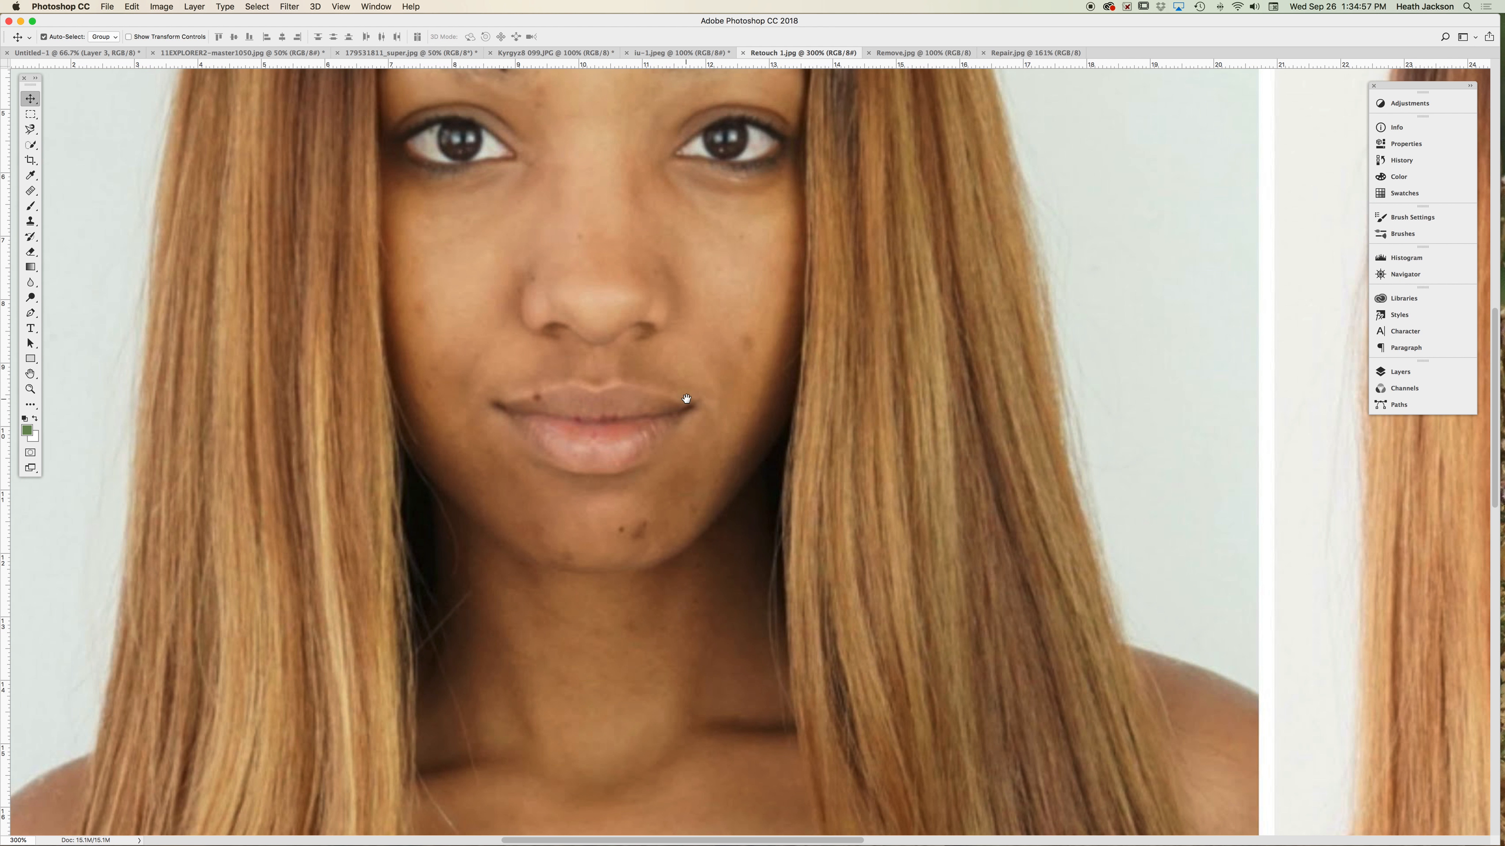
left_click_drag(655, 344, 678, 519)
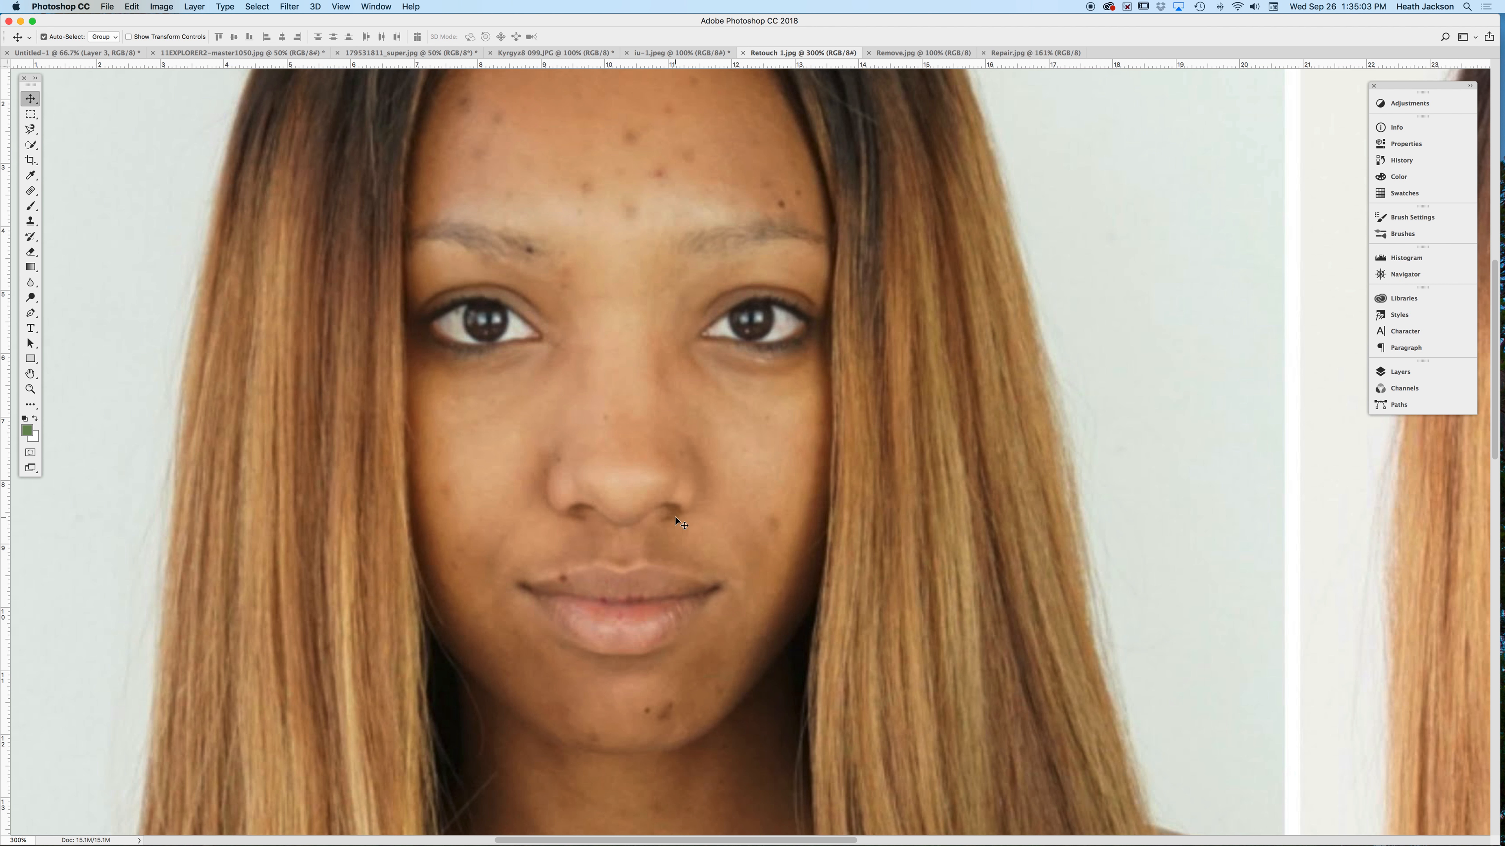
left_click_drag(598, 292, 688, 382)
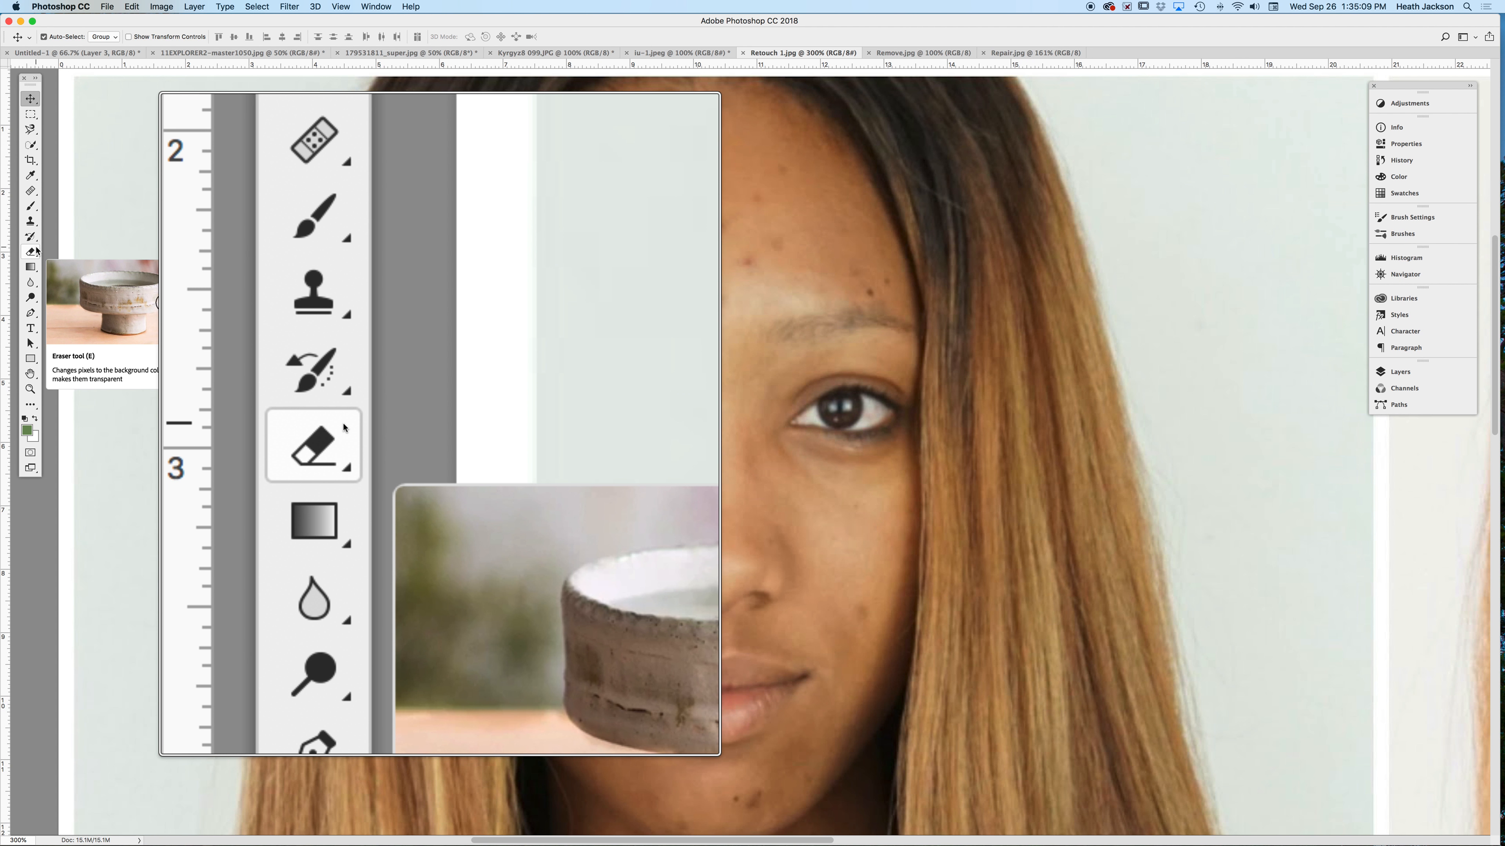
Look through the healing and stamp tool variants, and make the Clone Stamp Tool active
left_click(36, 195)
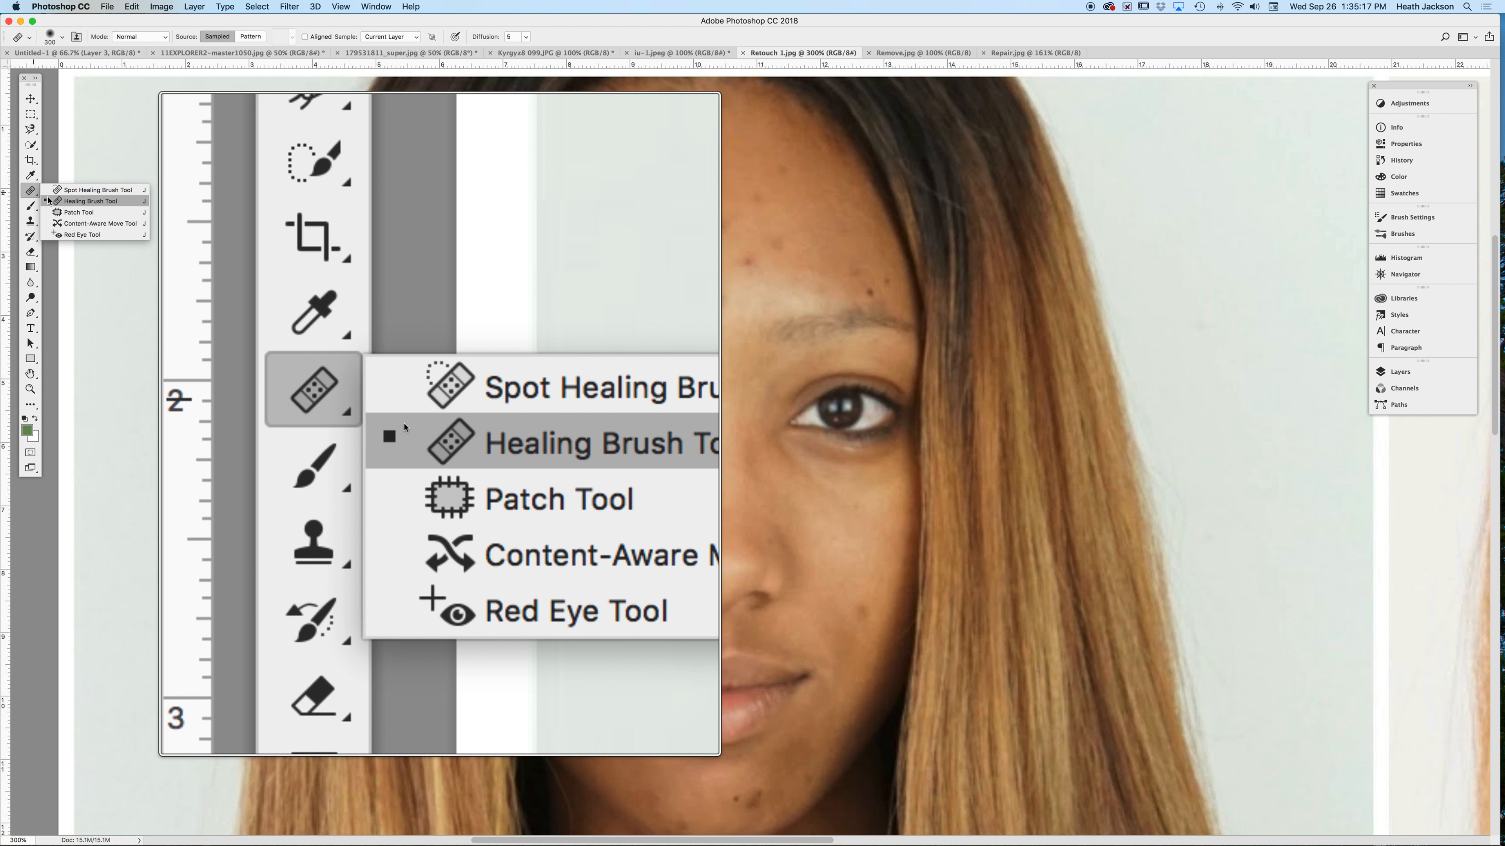
left_click(81, 205)
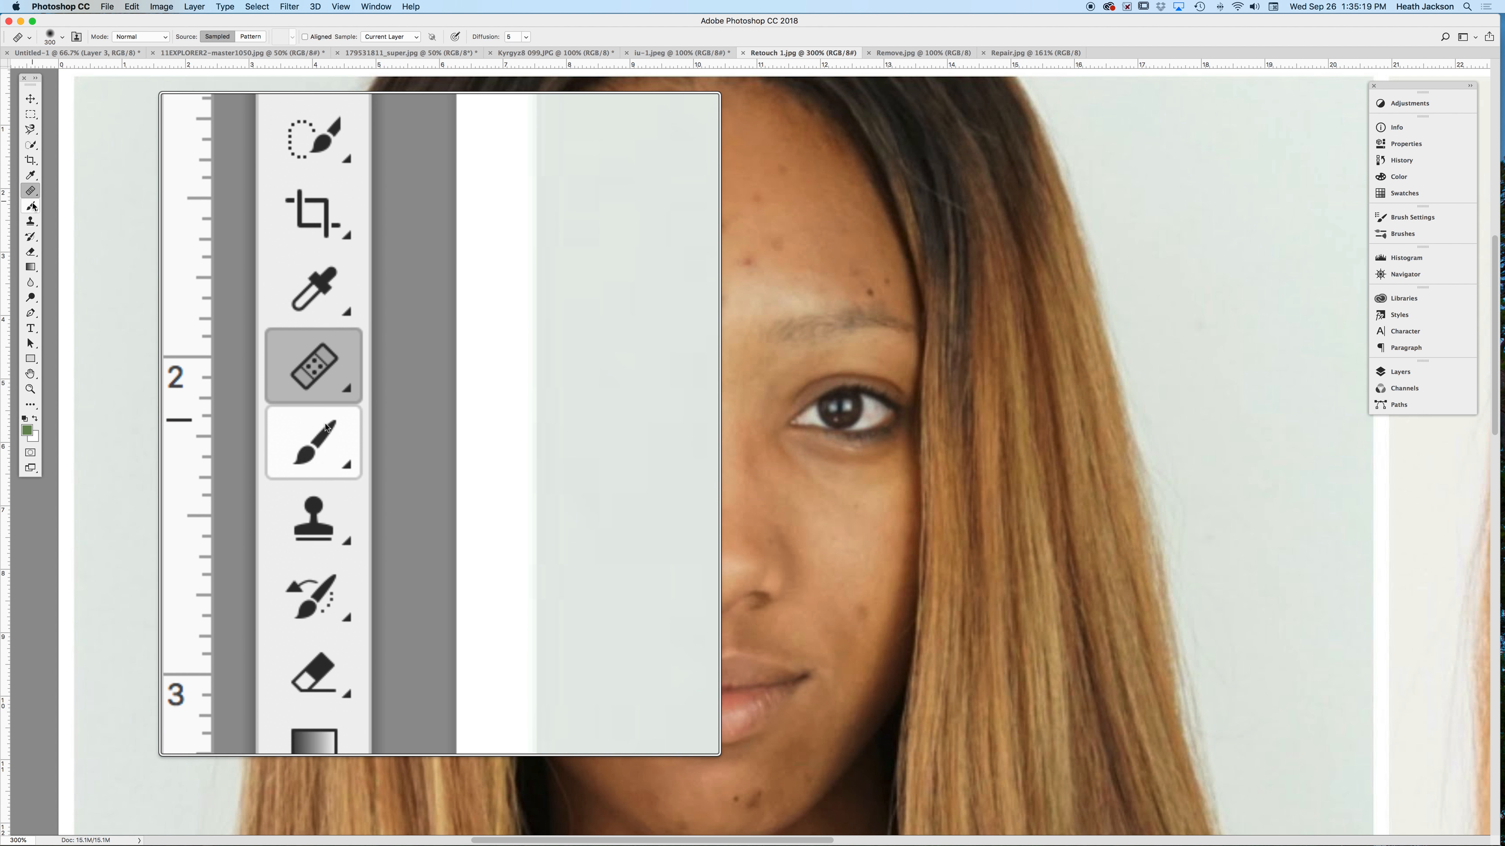
left_click(33, 224)
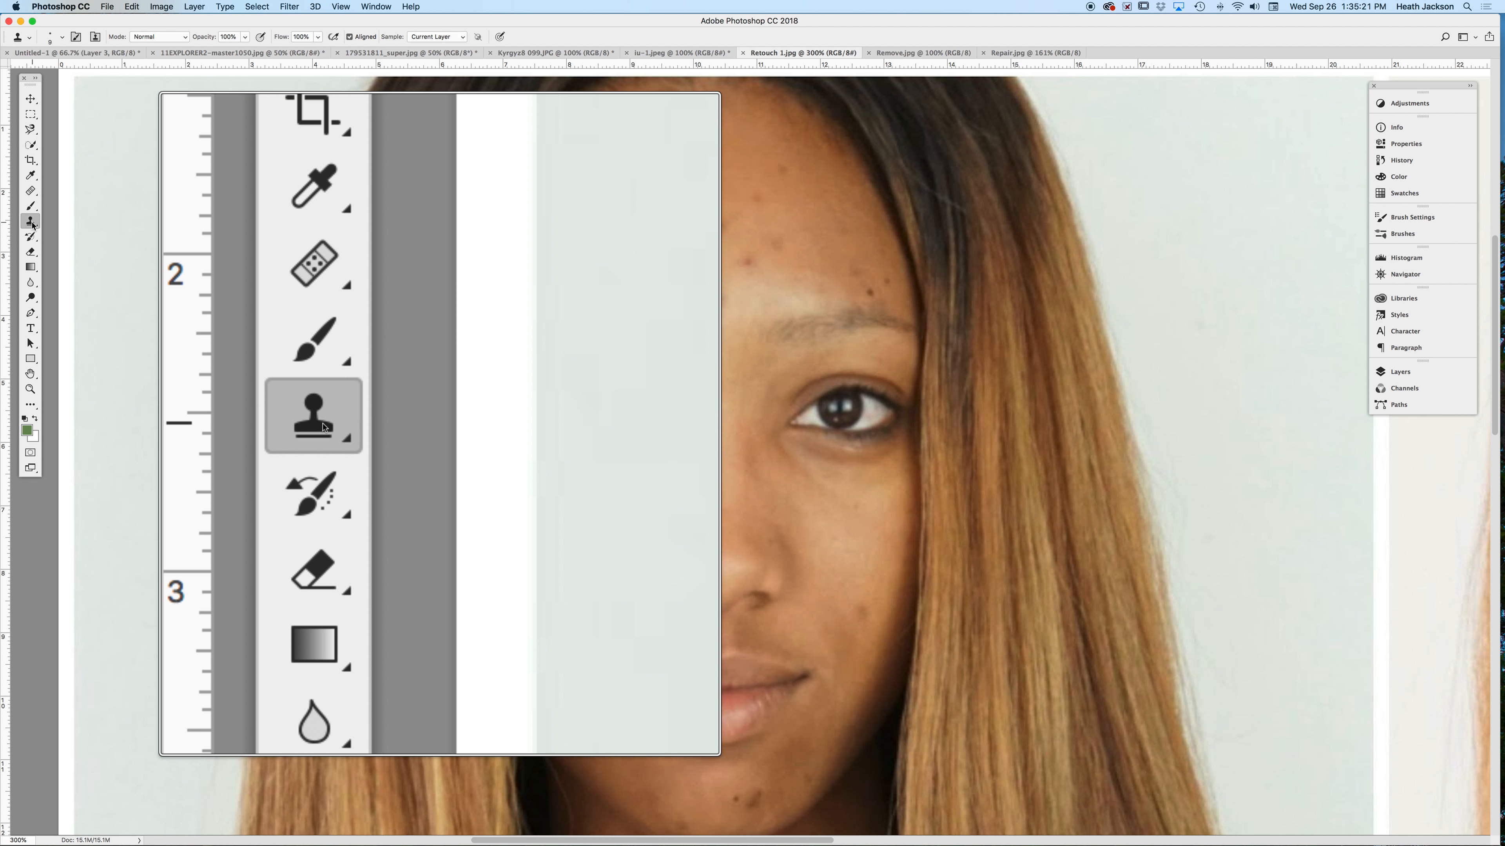
left_click(34, 224)
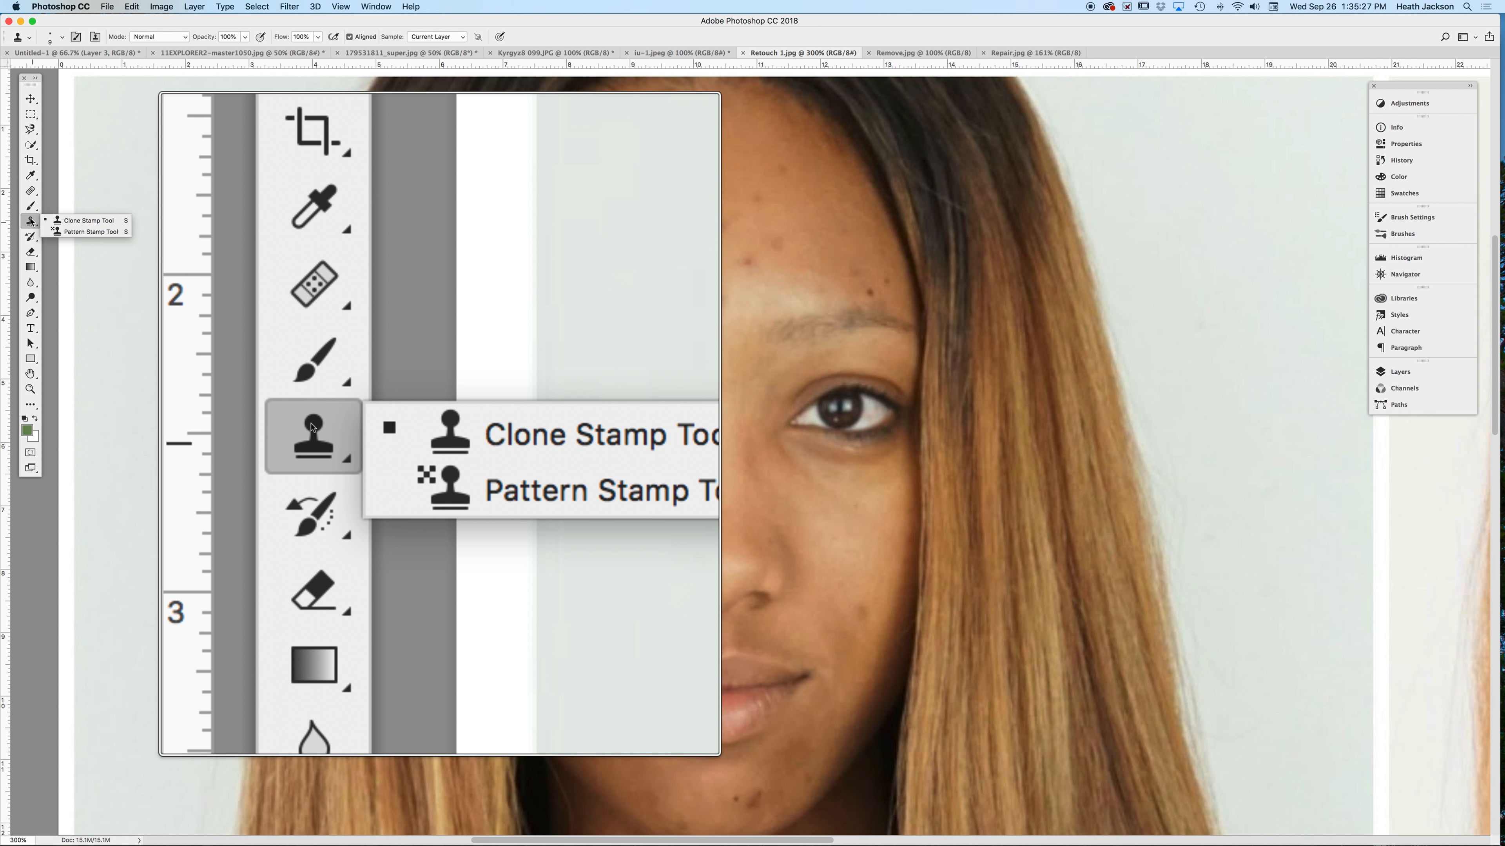
left_click(74, 225)
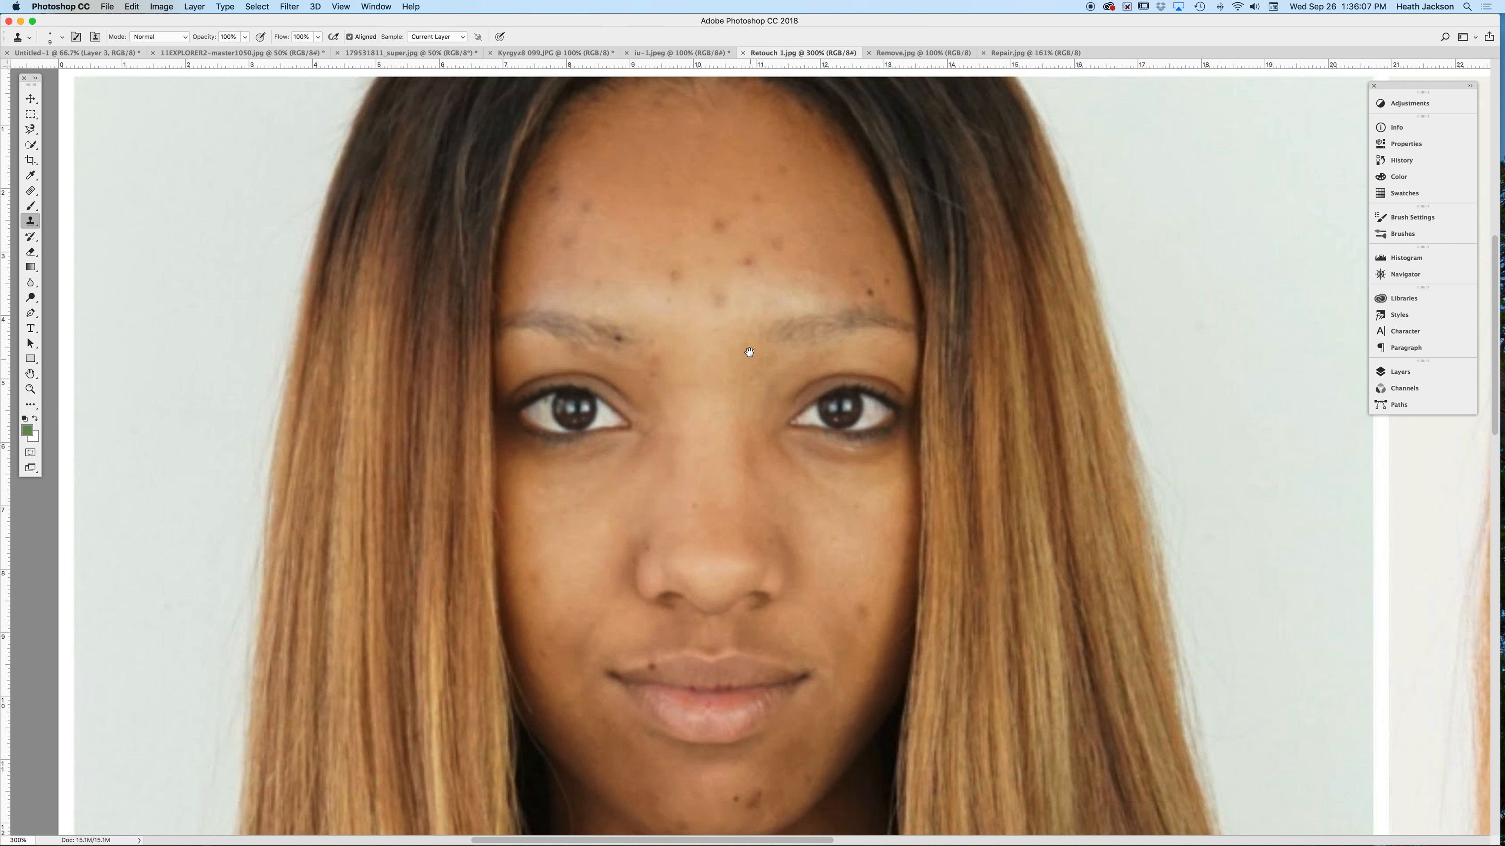
Resize the Retouch 1.jpg image to a resolution of 300 pixels/inch and a width of 20 inches, with proportions linked and resampling on
left_click_drag(749, 351, 774, 498)
left_click_drag(770, 439, 753, 321)
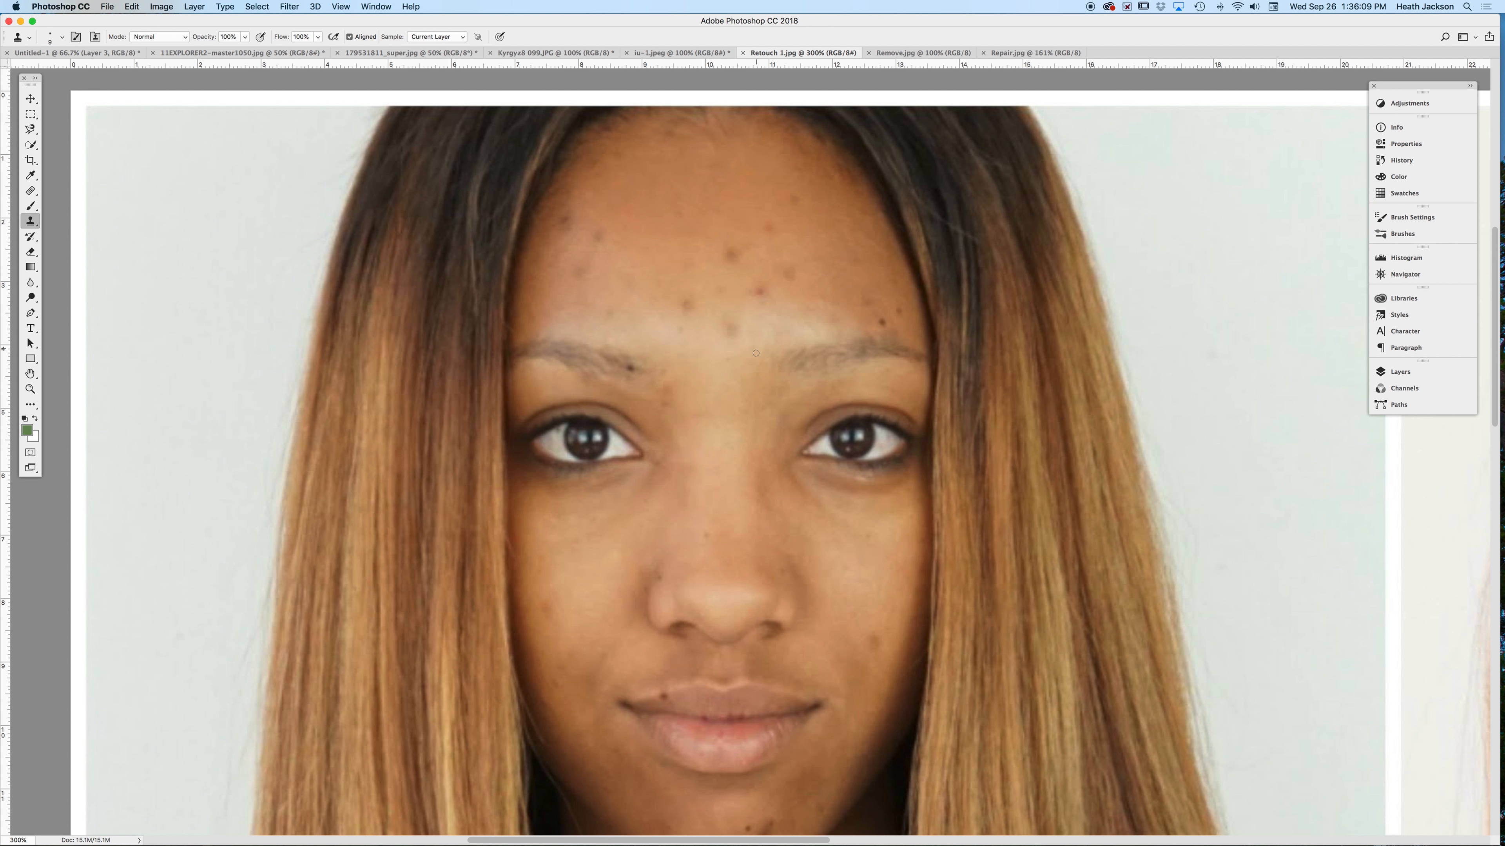
left_click(751, 368, "super")
scroll(762, 391, "down", 2)
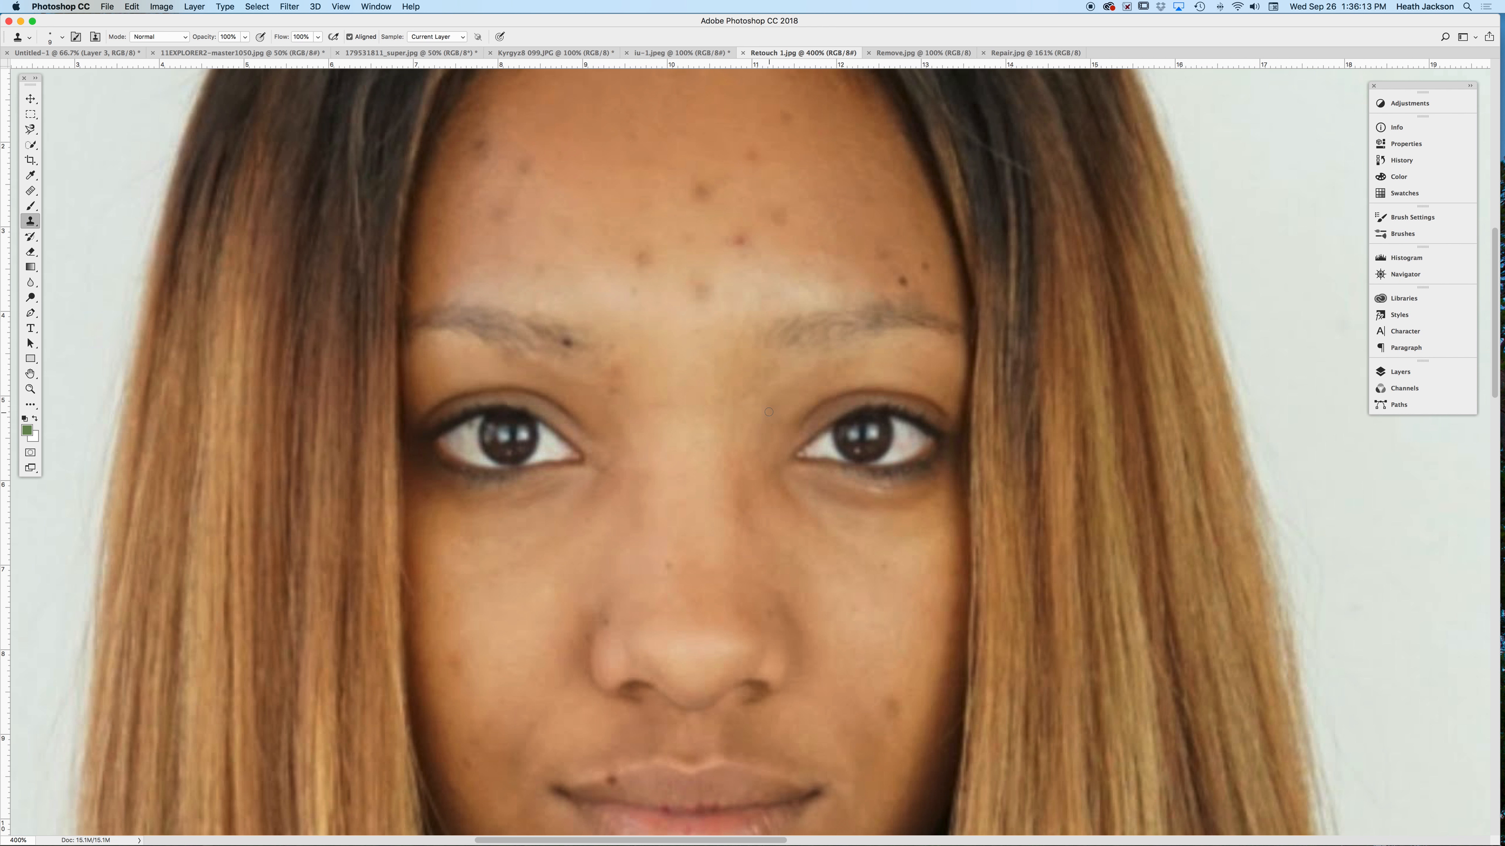
left_click(206, 6)
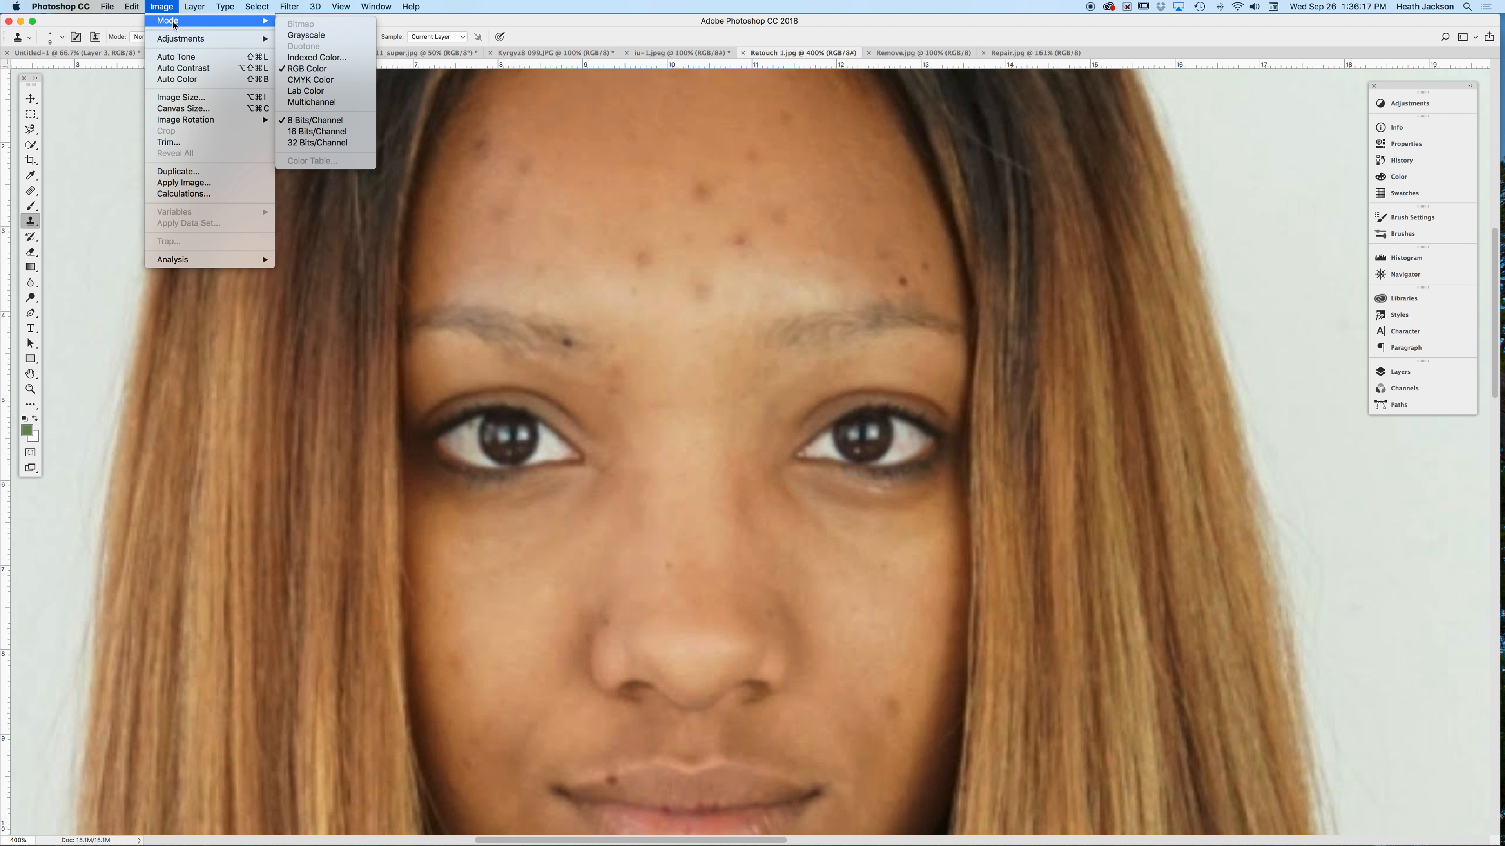
left_click(210, 102)
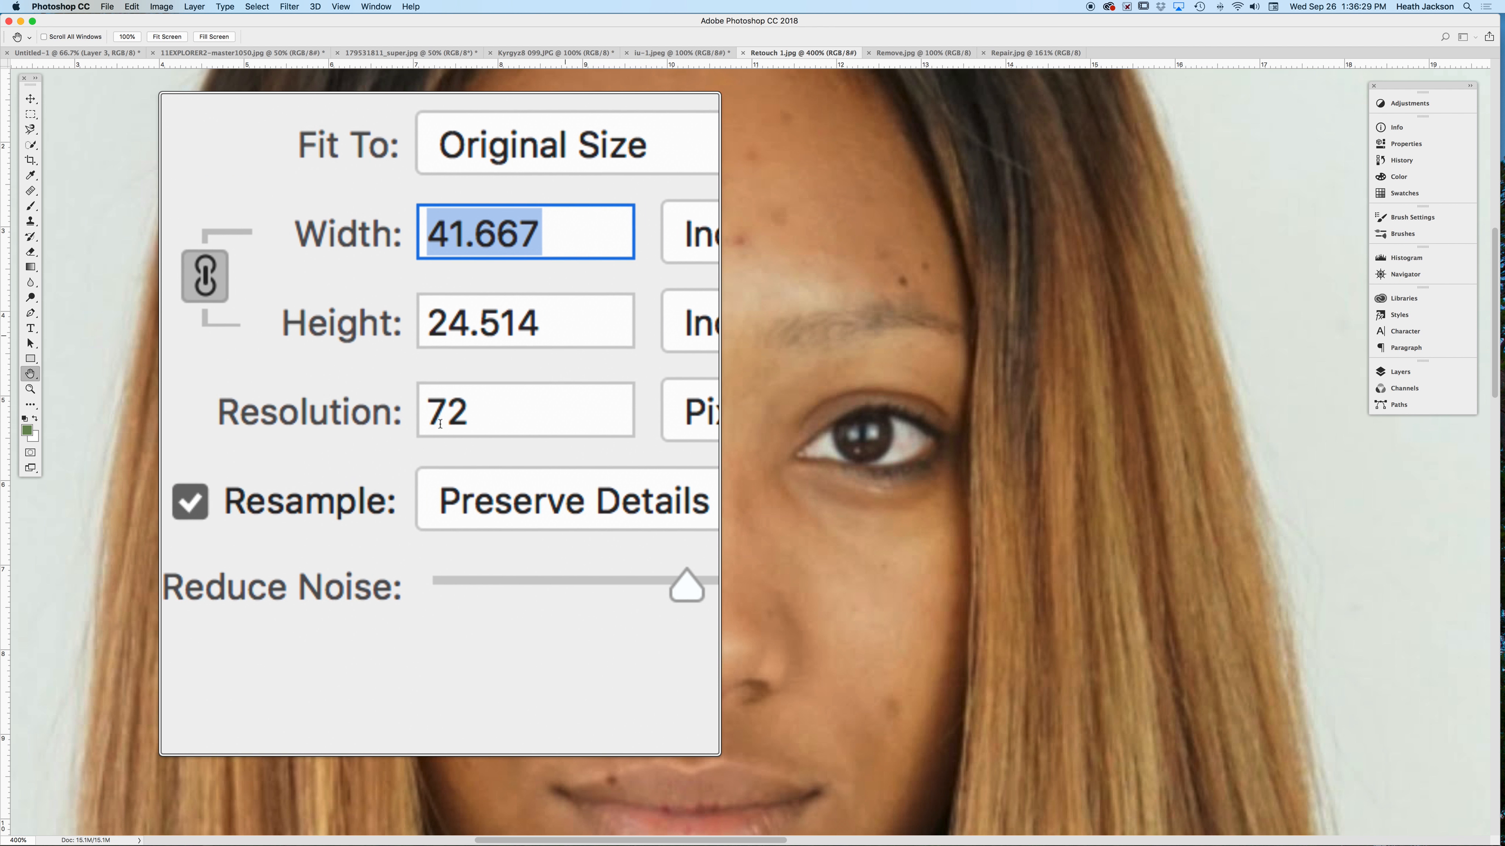
key("Tab")
key("Tab")
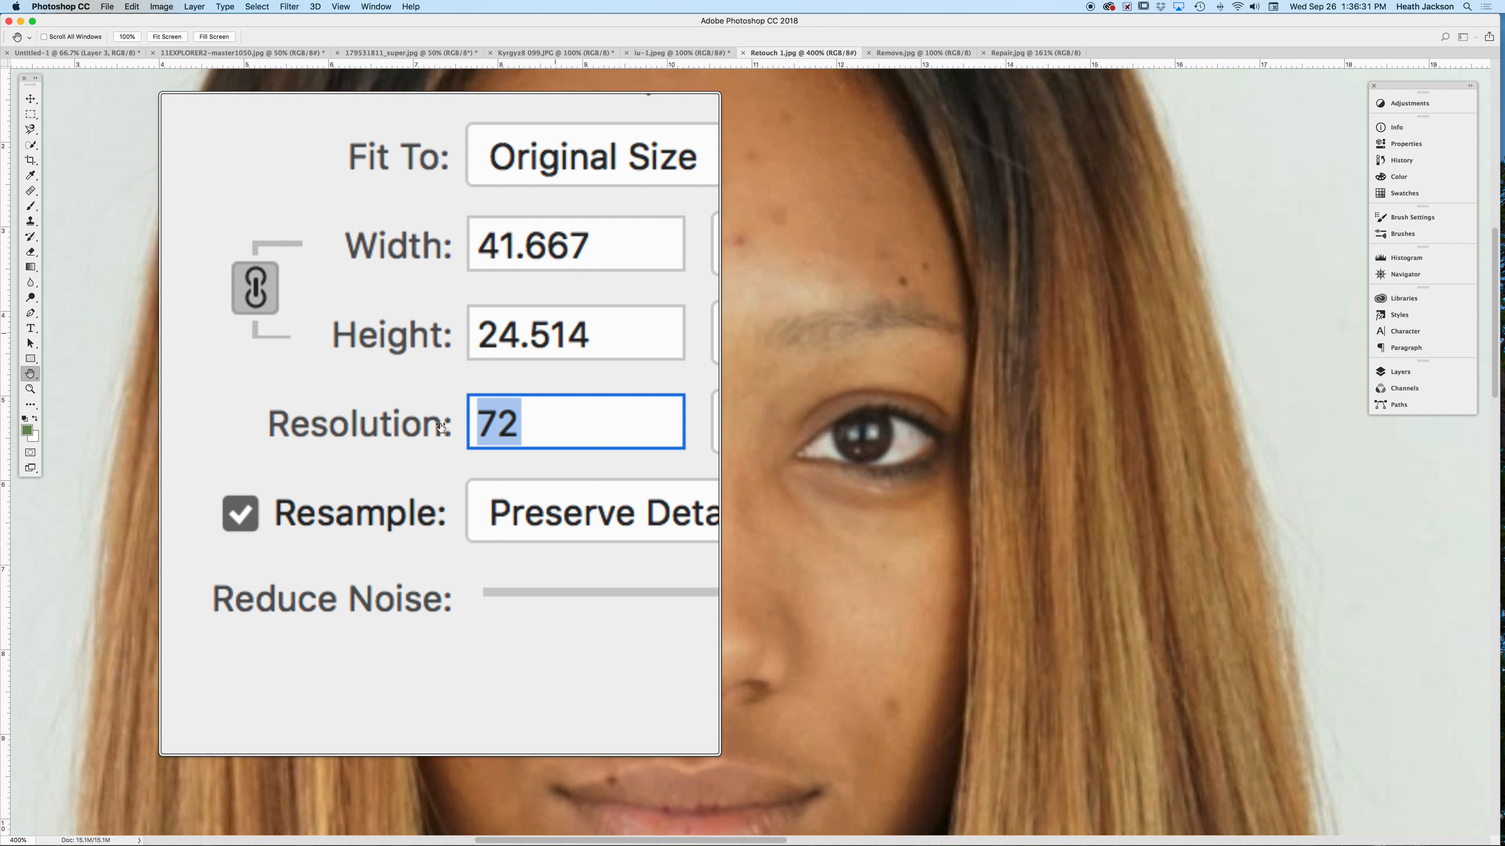
type("300")
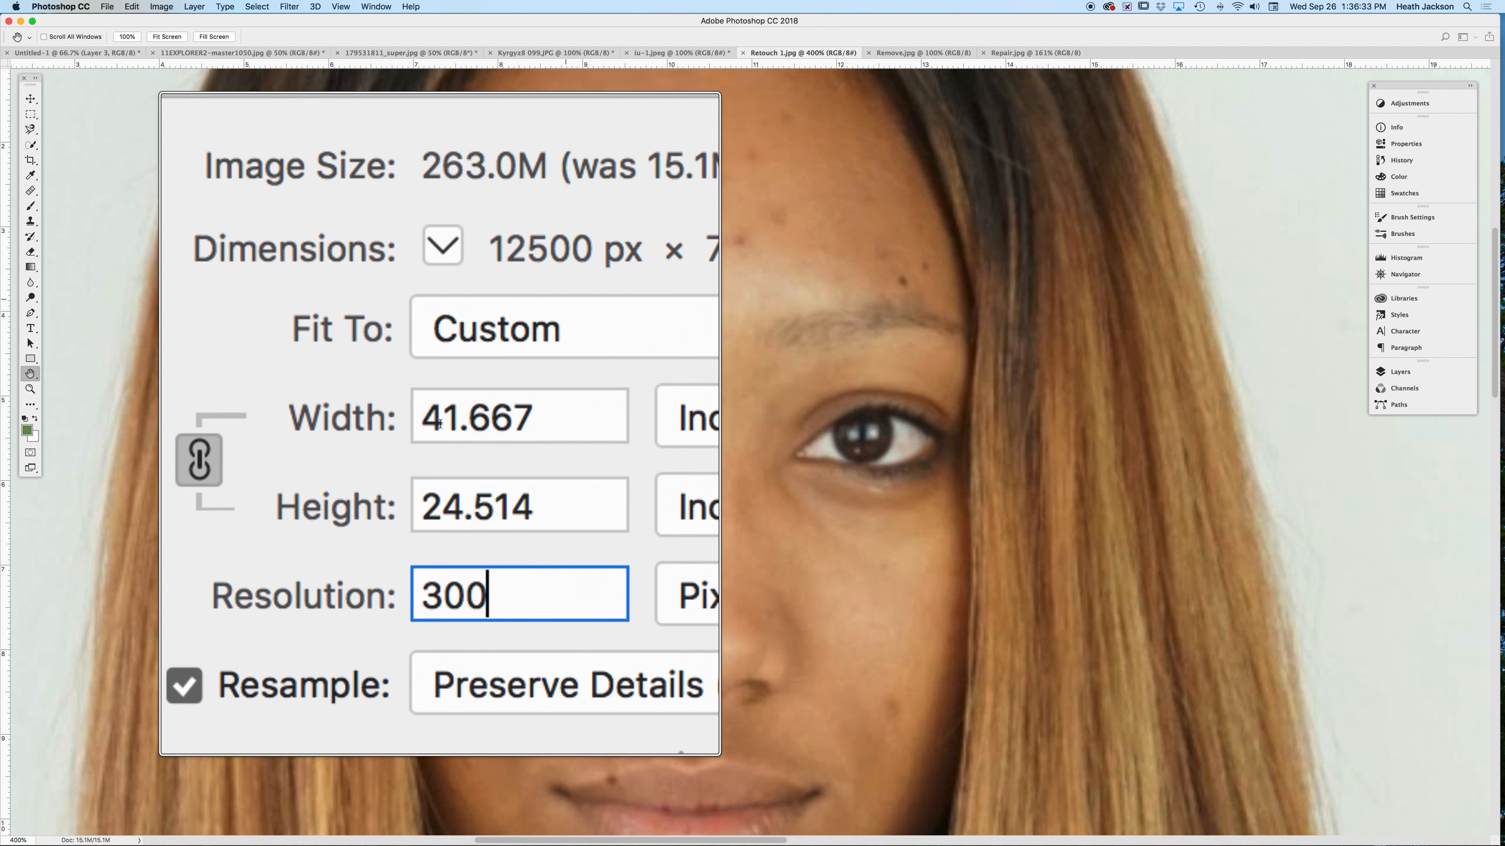
key("Tab")
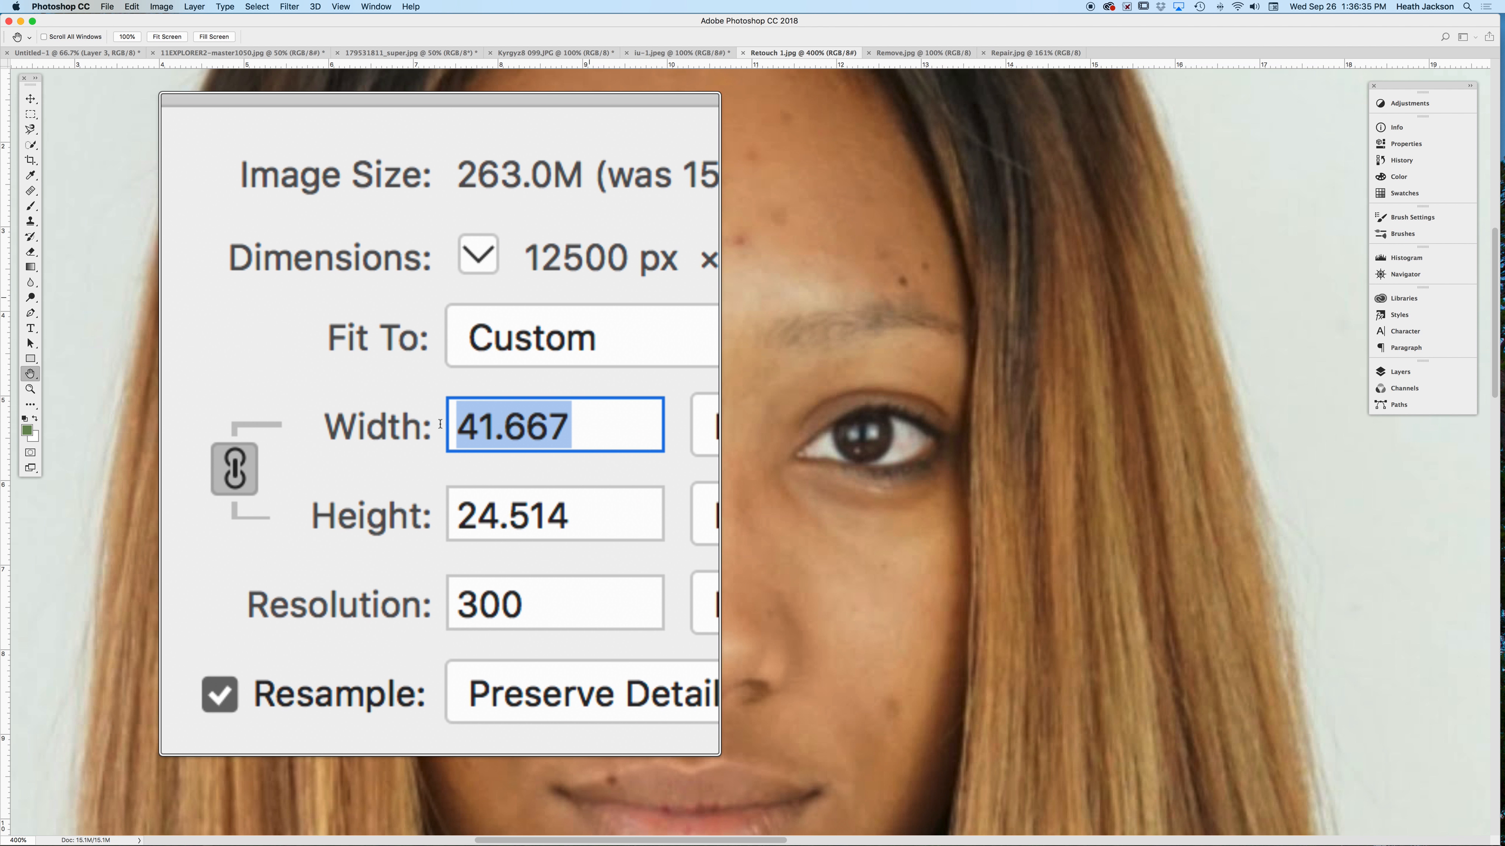
type("20")
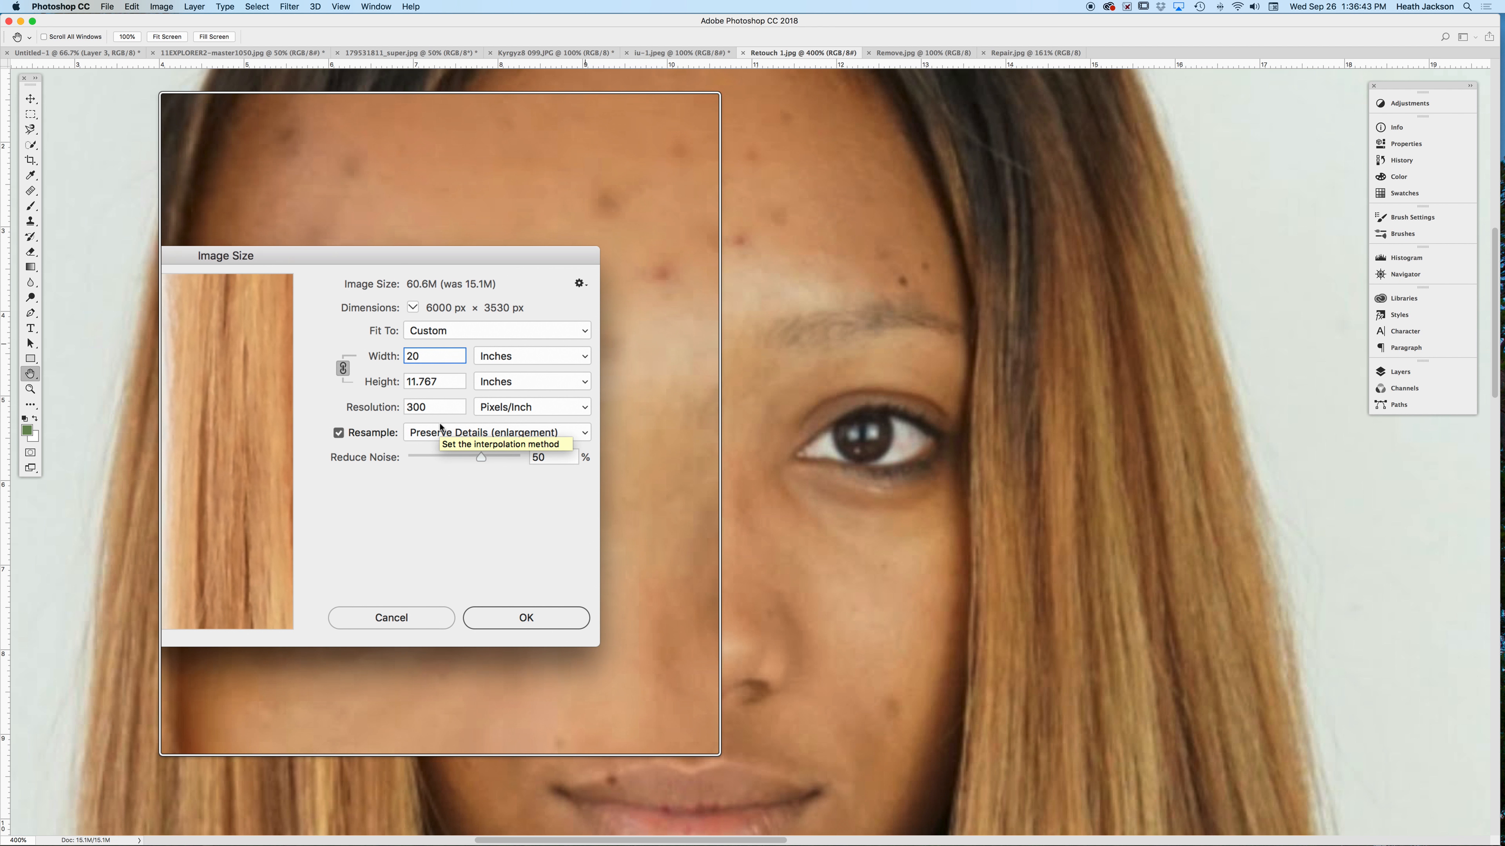
Select the Spot Healing Brush Tool for retouching the blemishes on the unretouched face, framed at 200% magnification
scroll(439, 425, "up", 4)
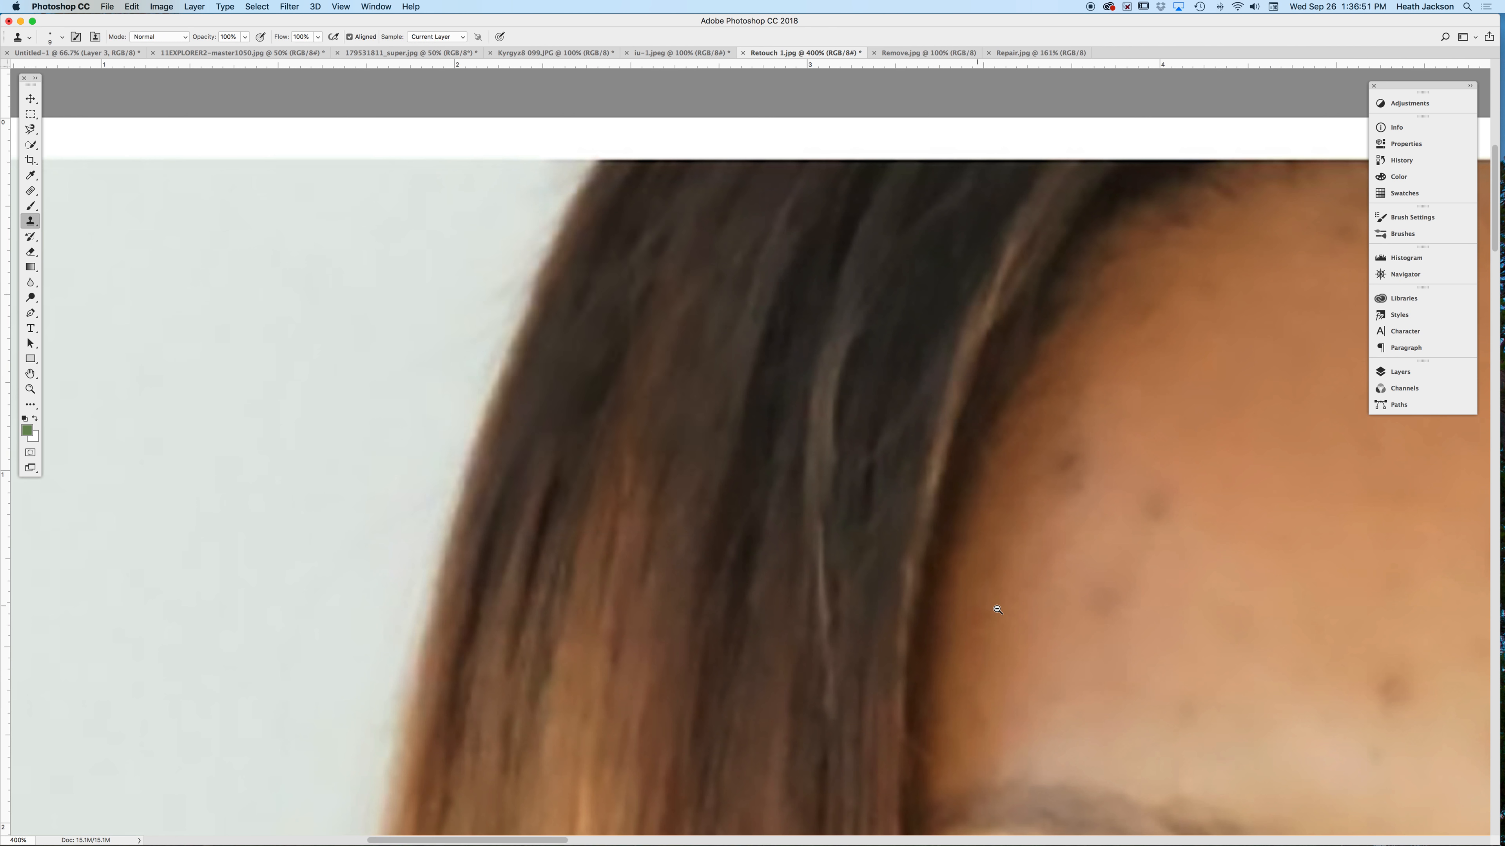
left_click(998, 609, "alt")
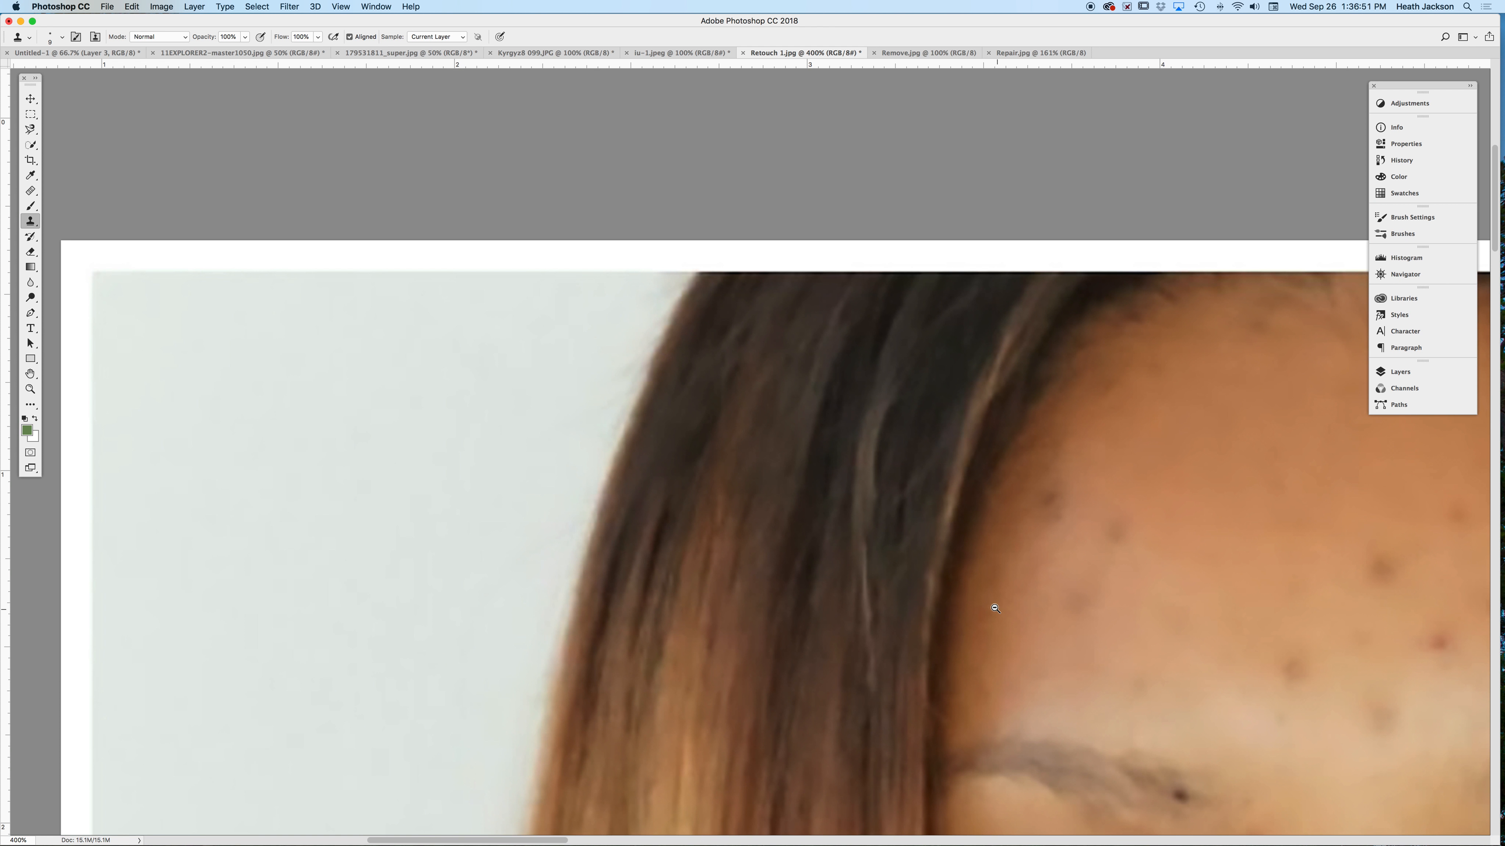
left_click(991, 604, "alt")
left_click(964, 596, "alt")
left_click_drag(1117, 627, 620, 434)
left_click(594, 279)
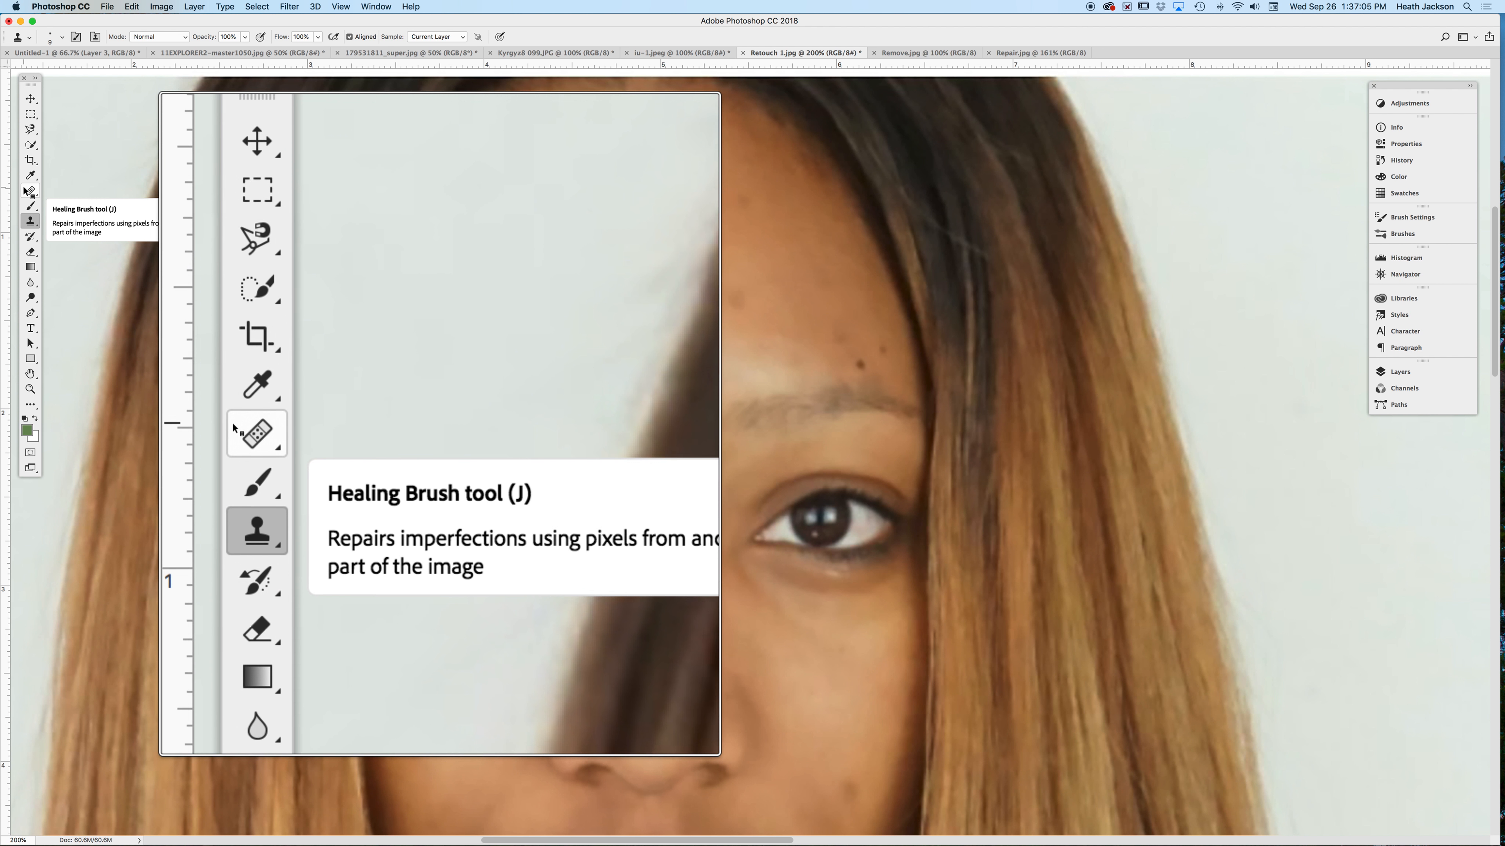
left_click_drag(34, 195, 79, 197)
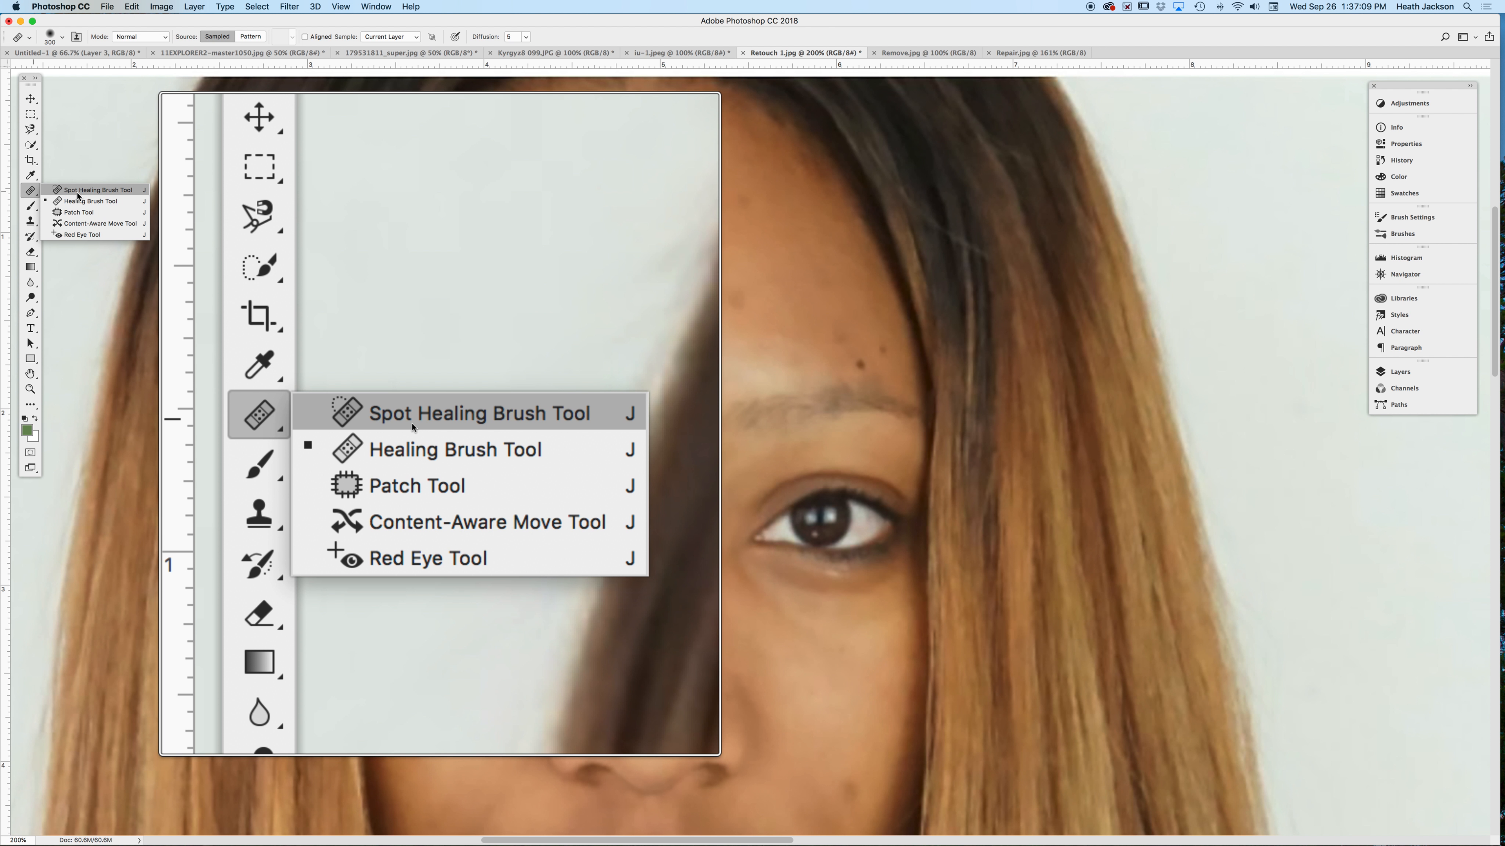
left_click(34, 193)
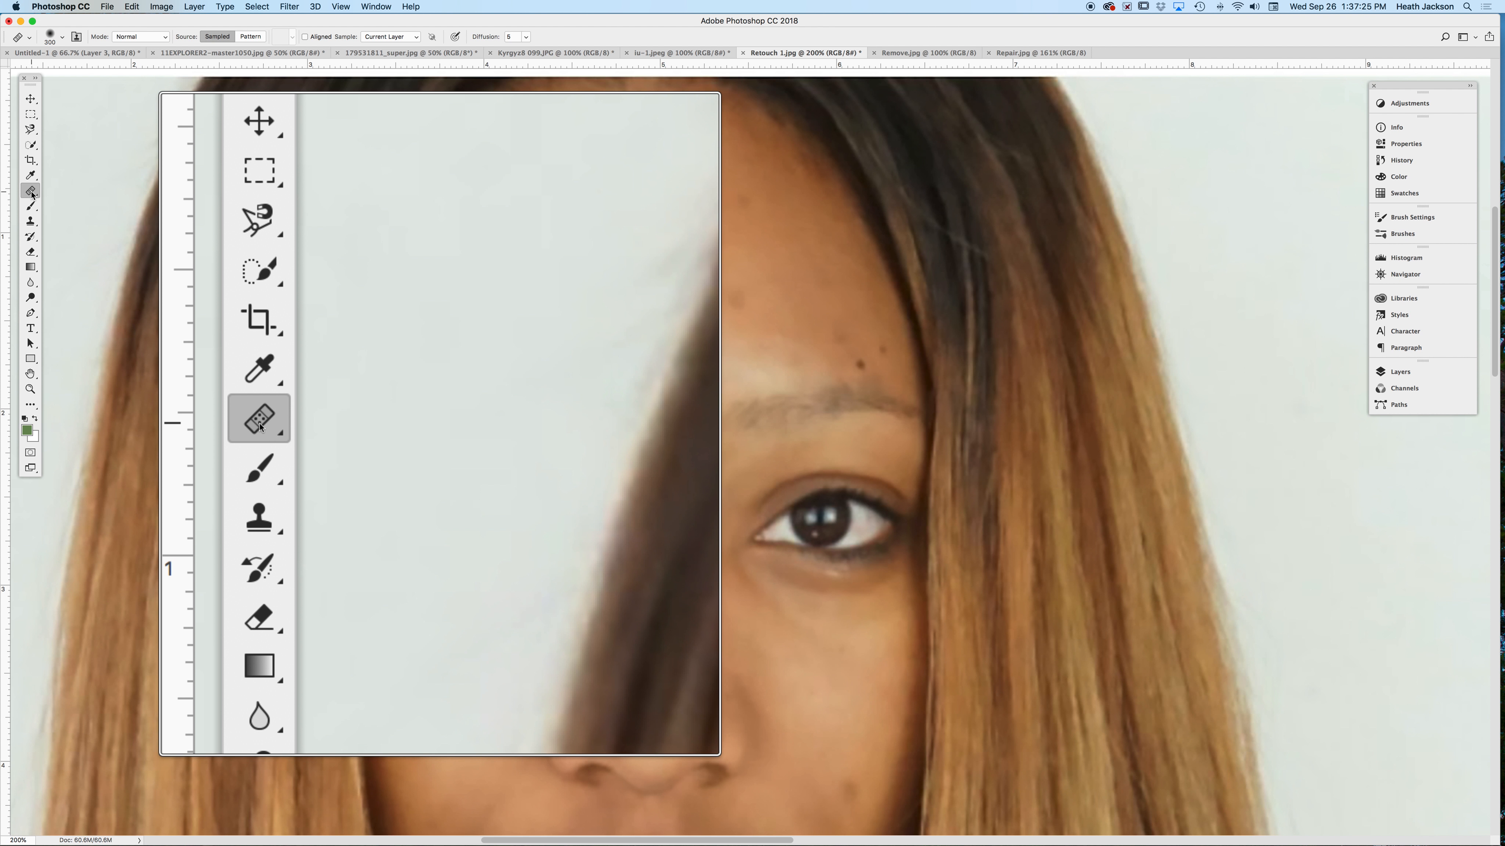
left_click_drag(31, 194, 83, 191)
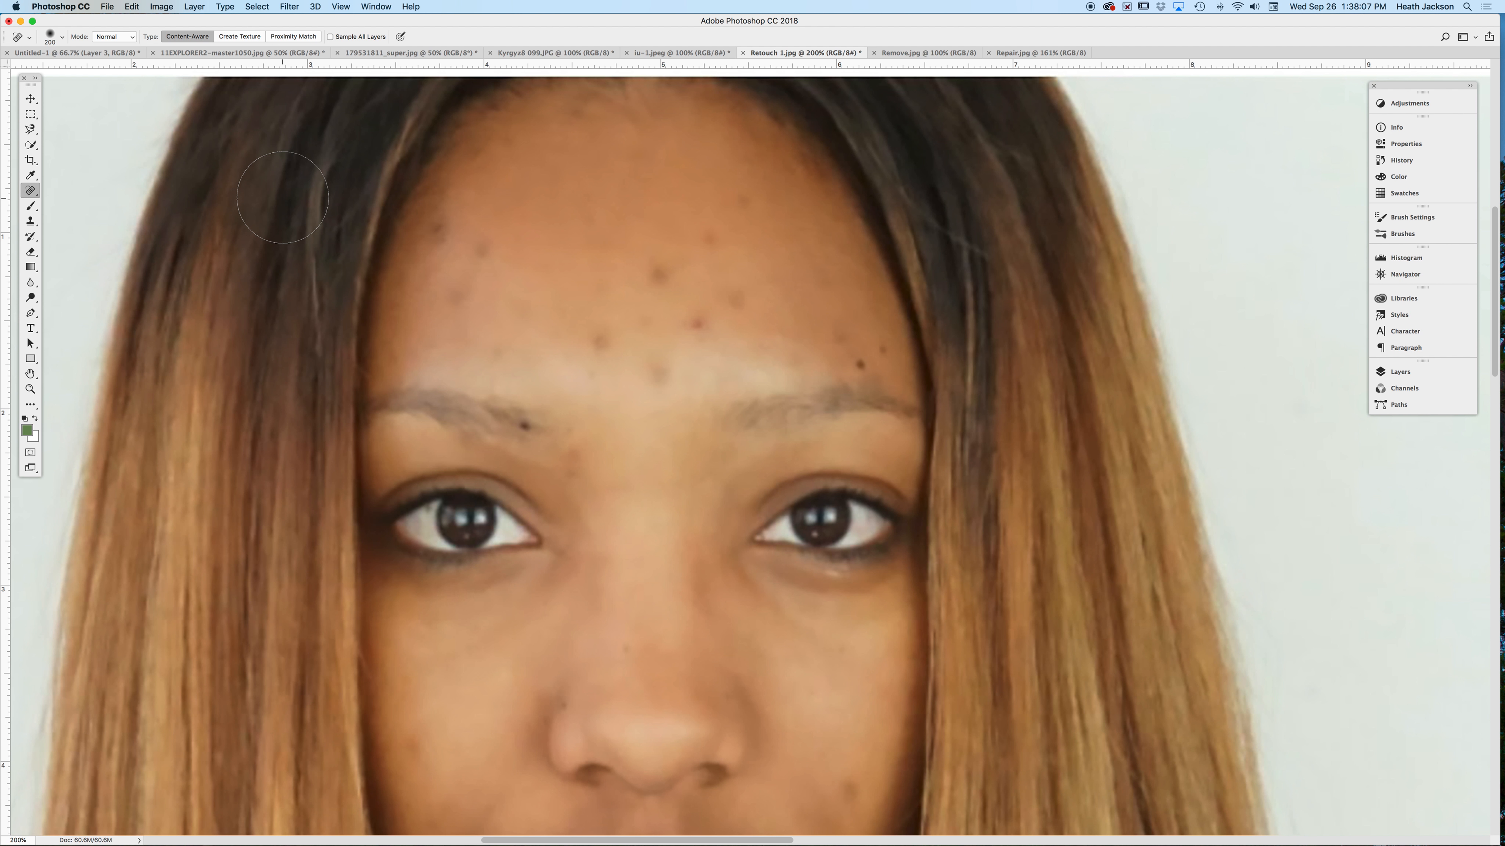
Reduce the Spot Healing Brush to size 90 and heal the dark spots scattered across the middle of the forehead
key("bracketleft")
key("bracketleft")
key("bracketleft")
key("bracketleft")
key("bracketleft")
left_click_drag(603, 345, 603, 344)
left_click_drag(649, 376, 651, 379)
left_click_drag(709, 317, 738, 303)
mouse_move(733, 229)
left_mouse_down()
mouse_move(653, 281)
mouse_move(676, 261)
left_mouse_up()
left_click_drag(751, 198, 747, 195)
mouse_move(483, 243)
left_mouse_down()
mouse_move(446, 308)
mouse_move(631, 364)
left_mouse_up()
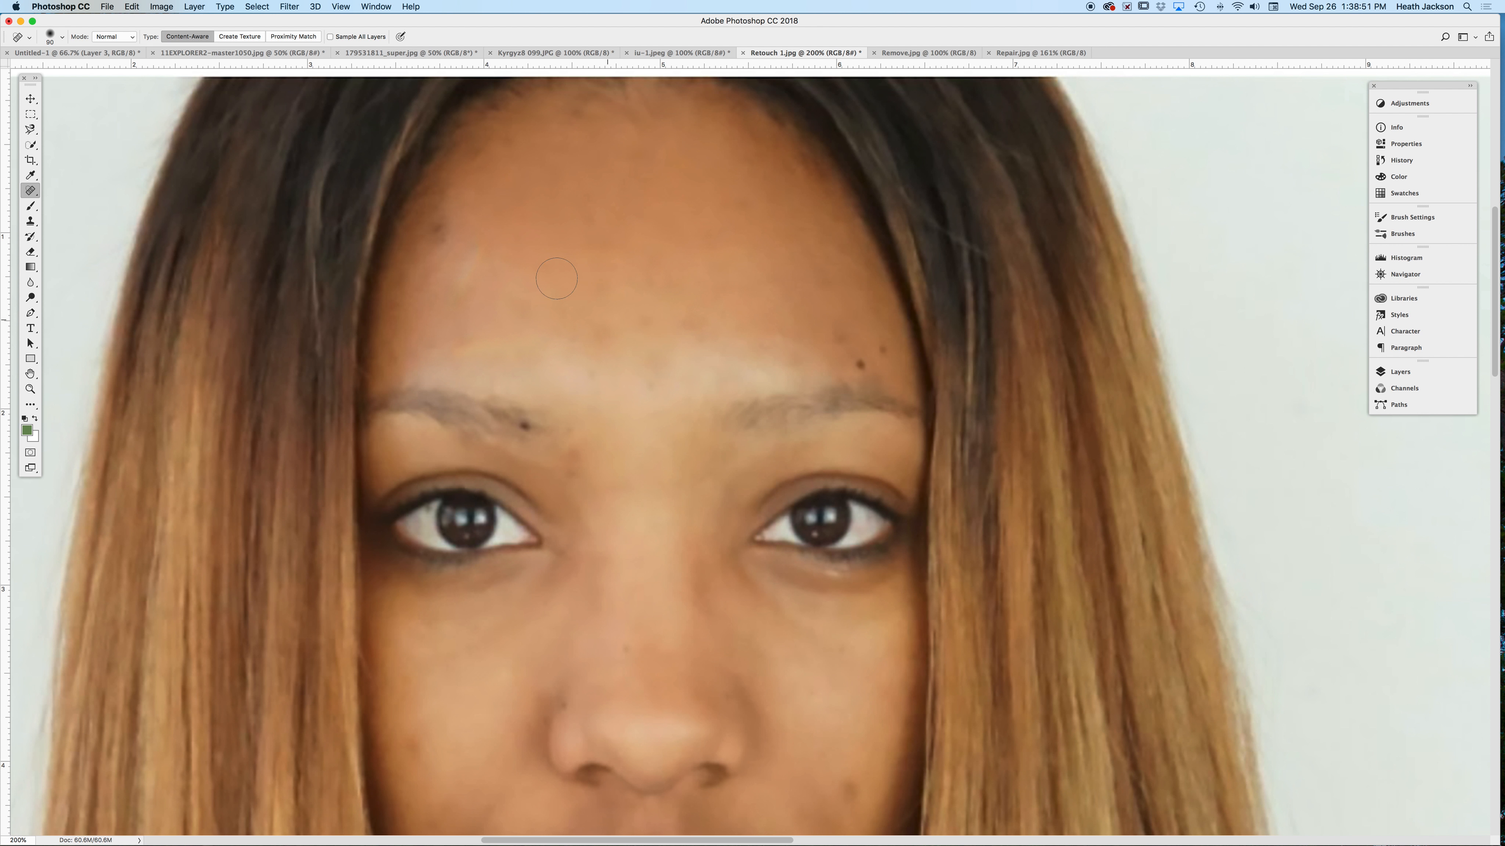
Heal the remaining forehead spots beside the hairline, above the outer eyebrow and in the center
left_click_drag(441, 220, 430, 250)
mouse_move(889, 342)
left_mouse_down()
mouse_move(832, 358)
mouse_move(822, 346)
left_mouse_up()
mouse_move(626, 286)
left_mouse_down()
mouse_move(645, 202)
mouse_move(634, 209)
left_mouse_up()
Heal the blemishes on the nose, beside the nostril, on both cheeks and on the chin
mouse_move(705, 471)
left_mouse_down()
mouse_move(724, 169)
mouse_move(712, 249)
left_mouse_up()
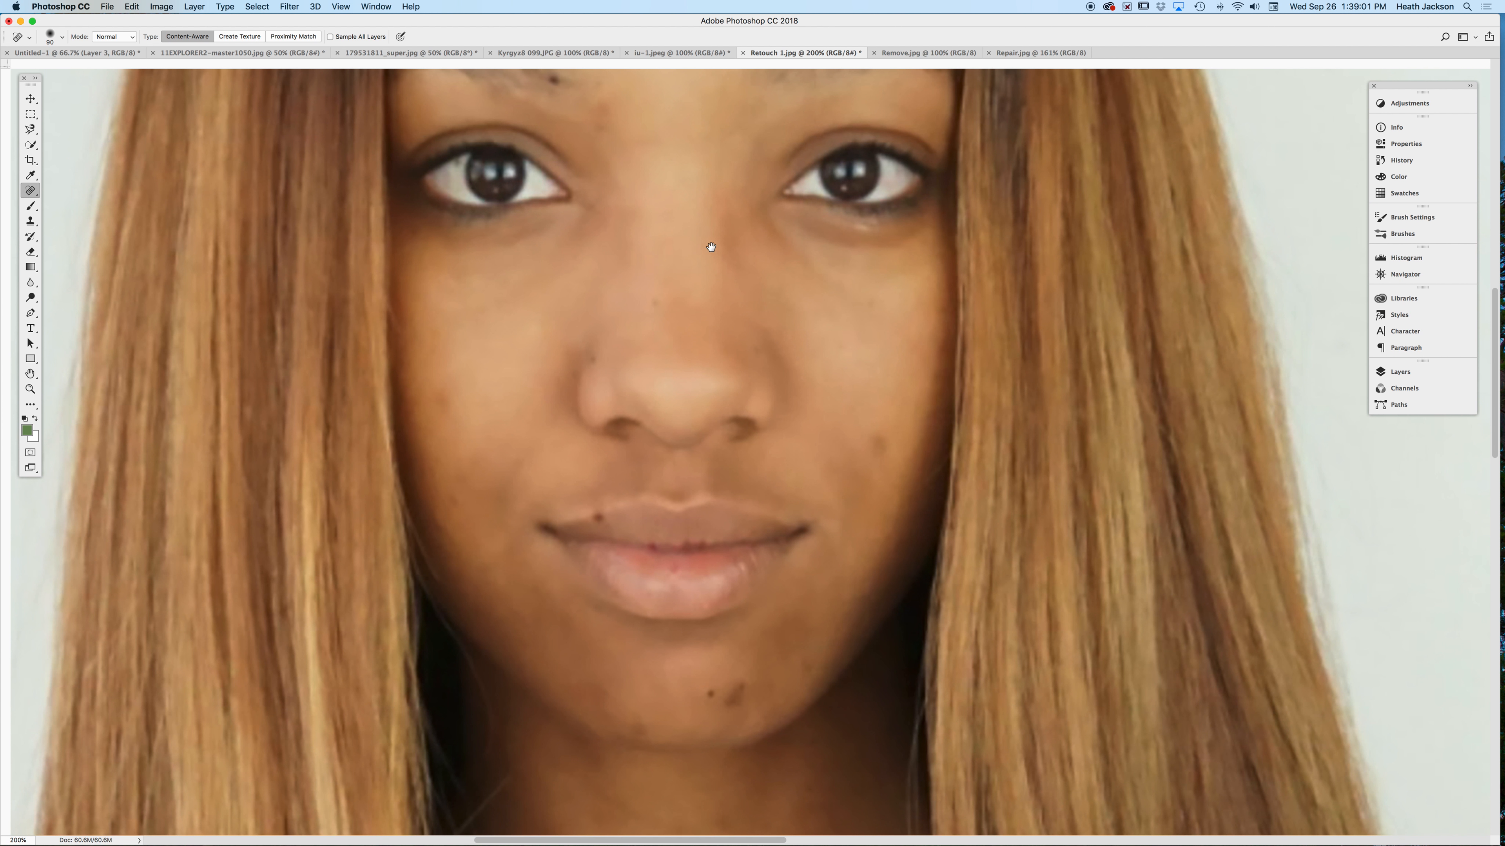
left_click_drag(651, 305, 682, 338)
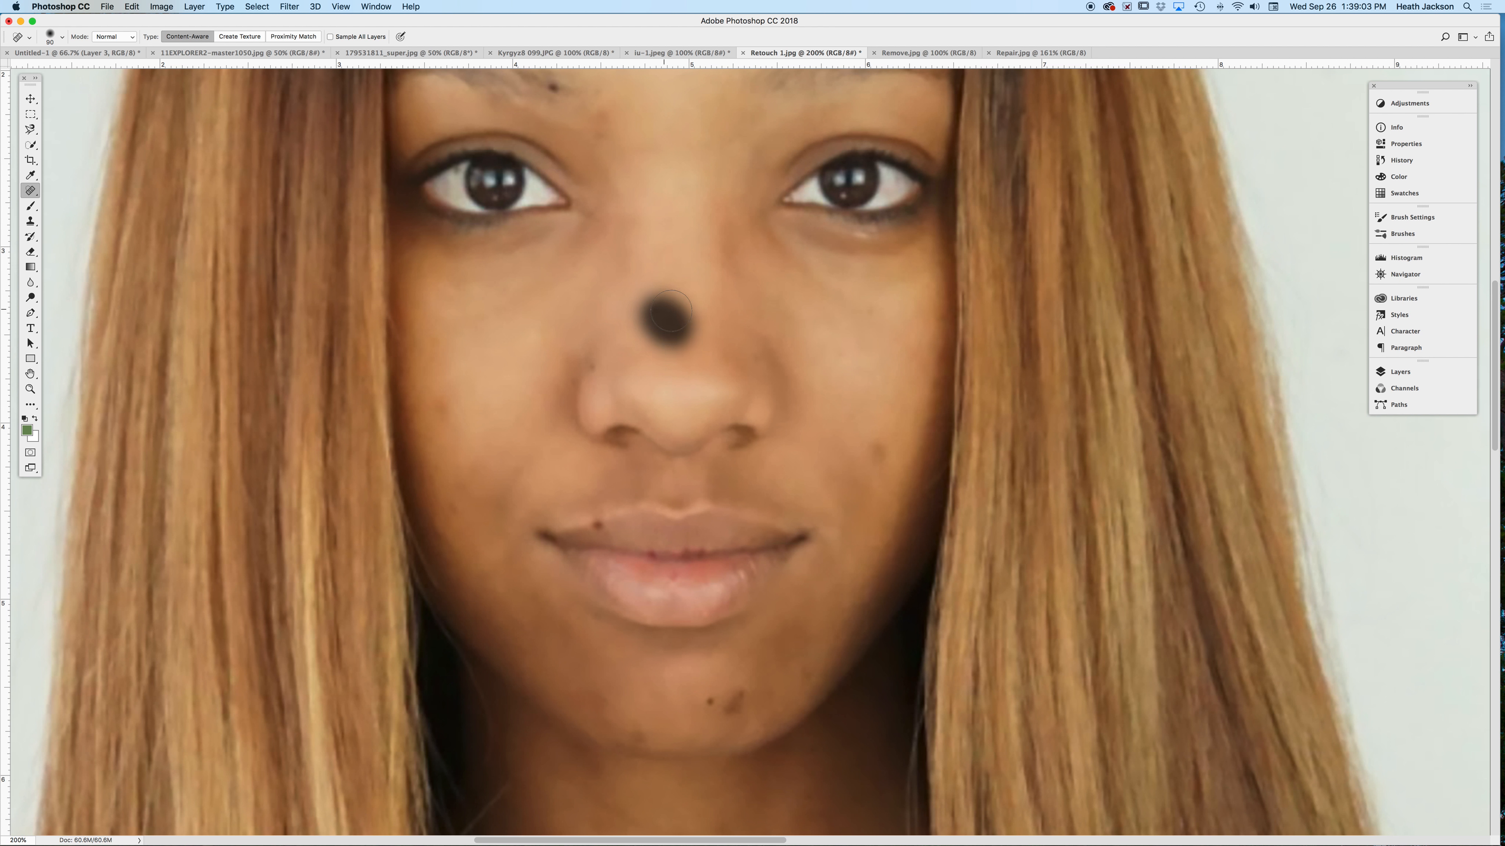
mouse_move(882, 440)
left_mouse_down()
mouse_move(880, 474)
mouse_move(885, 435)
left_mouse_up()
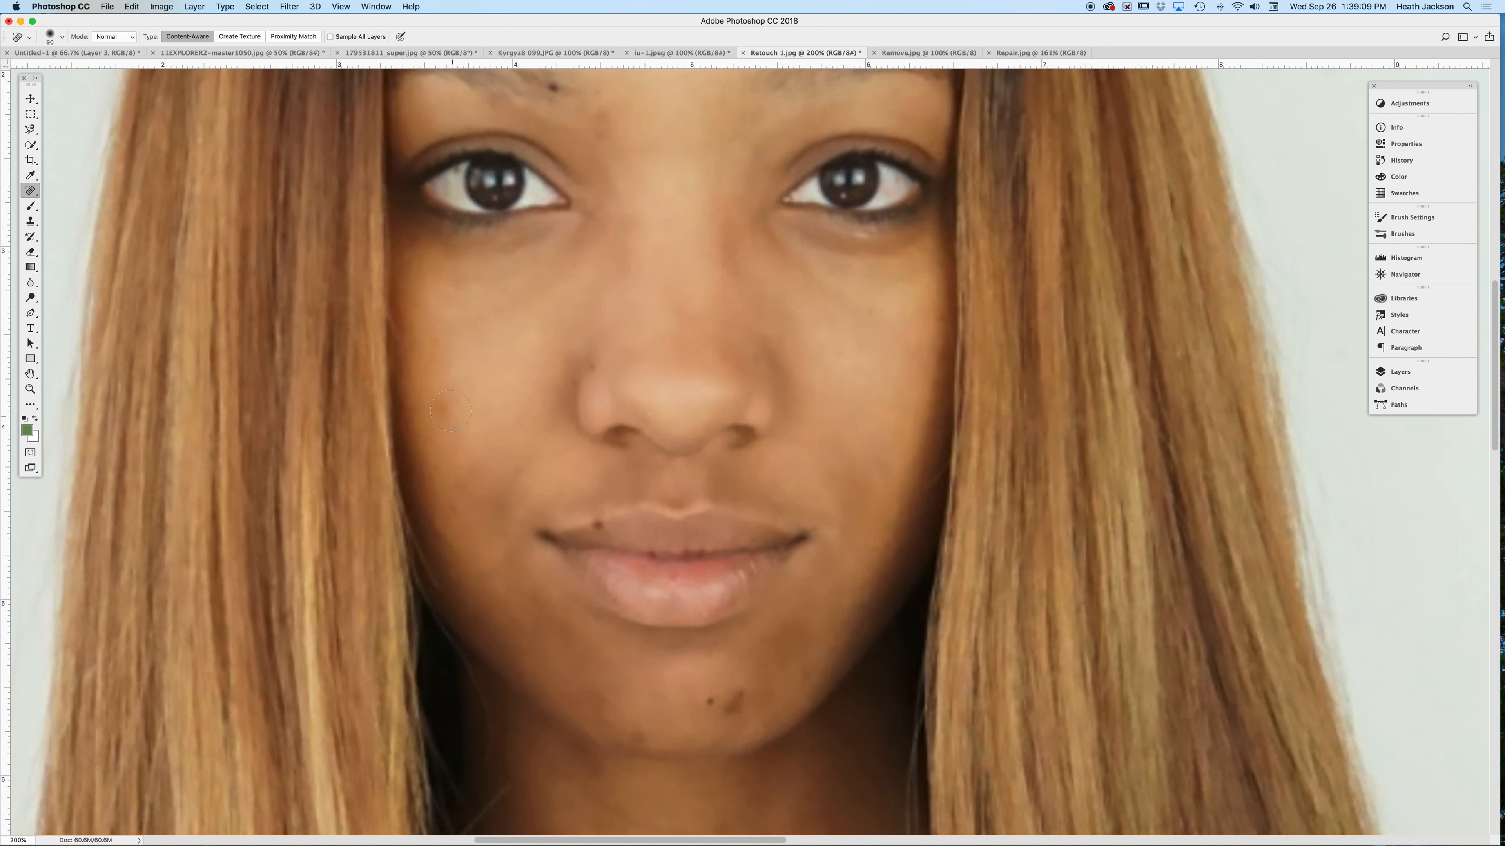
mouse_move(440, 409)
left_mouse_down()
mouse_move(450, 441)
mouse_move(442, 396)
left_mouse_up()
left_click_drag(677, 290, 698, 364)
left_click(590, 364)
left_click_drag(770, 590, 780, 417)
left_click_drag(720, 505, 678, 504)
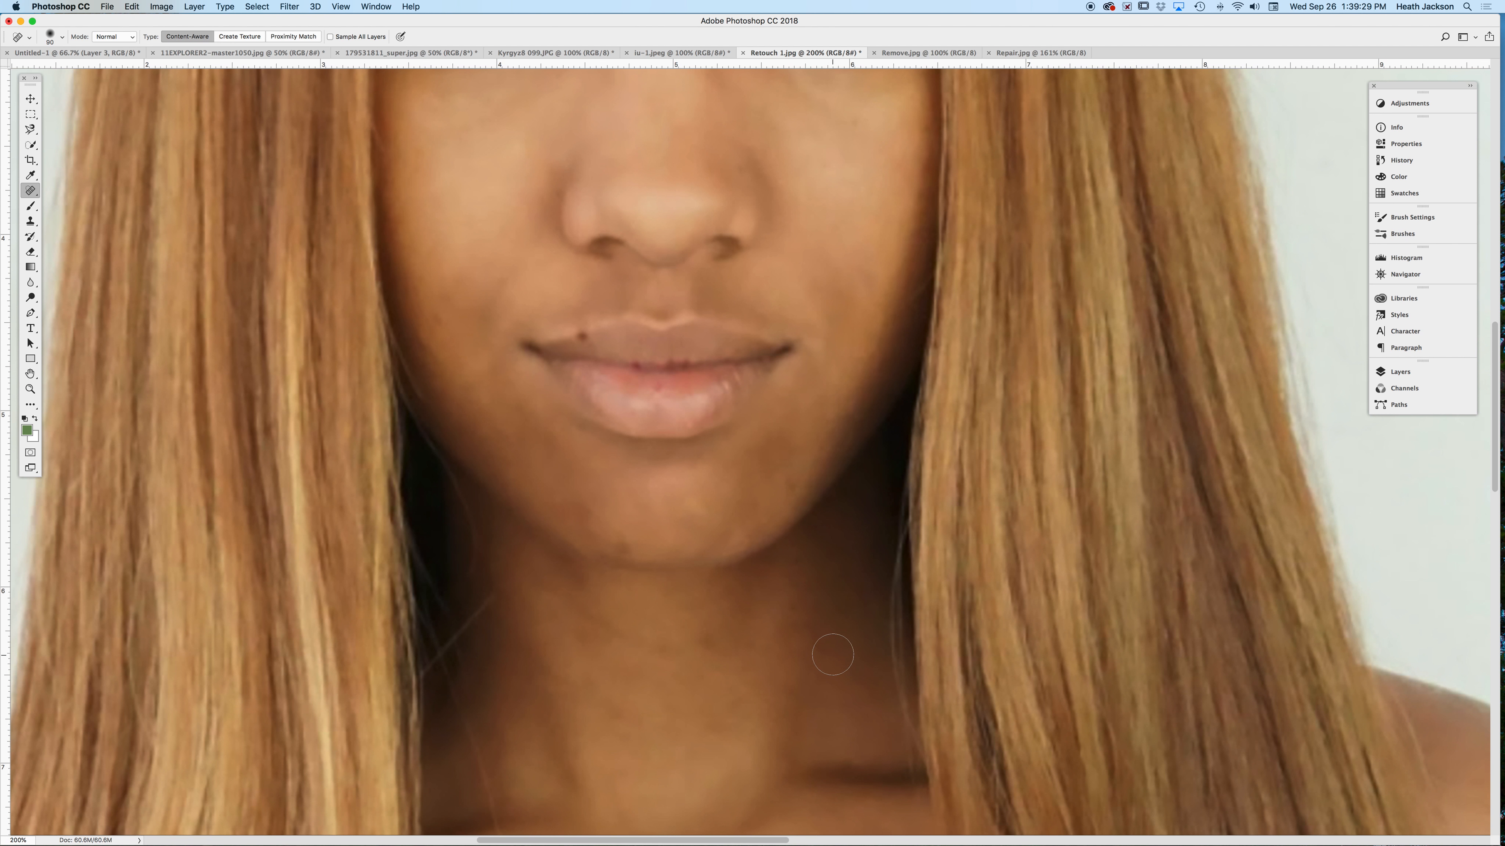
Magnify the mouth to 400% and heal the dark spot on the upper lip and the small marks on the lips with a smaller brush
left_click_drag(615, 394, 733, 458)
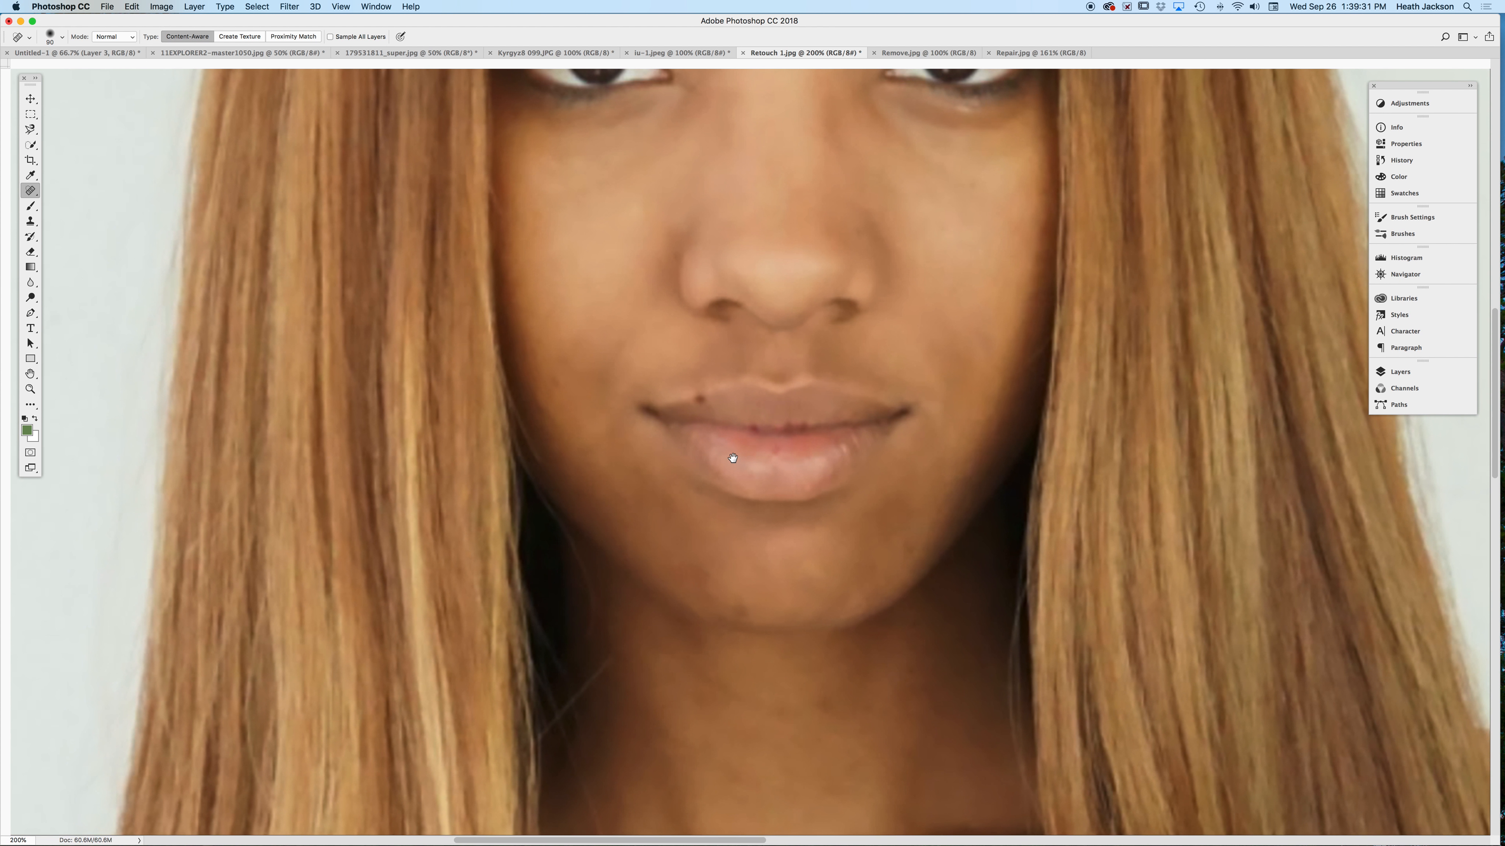
left_click(705, 400, "super")
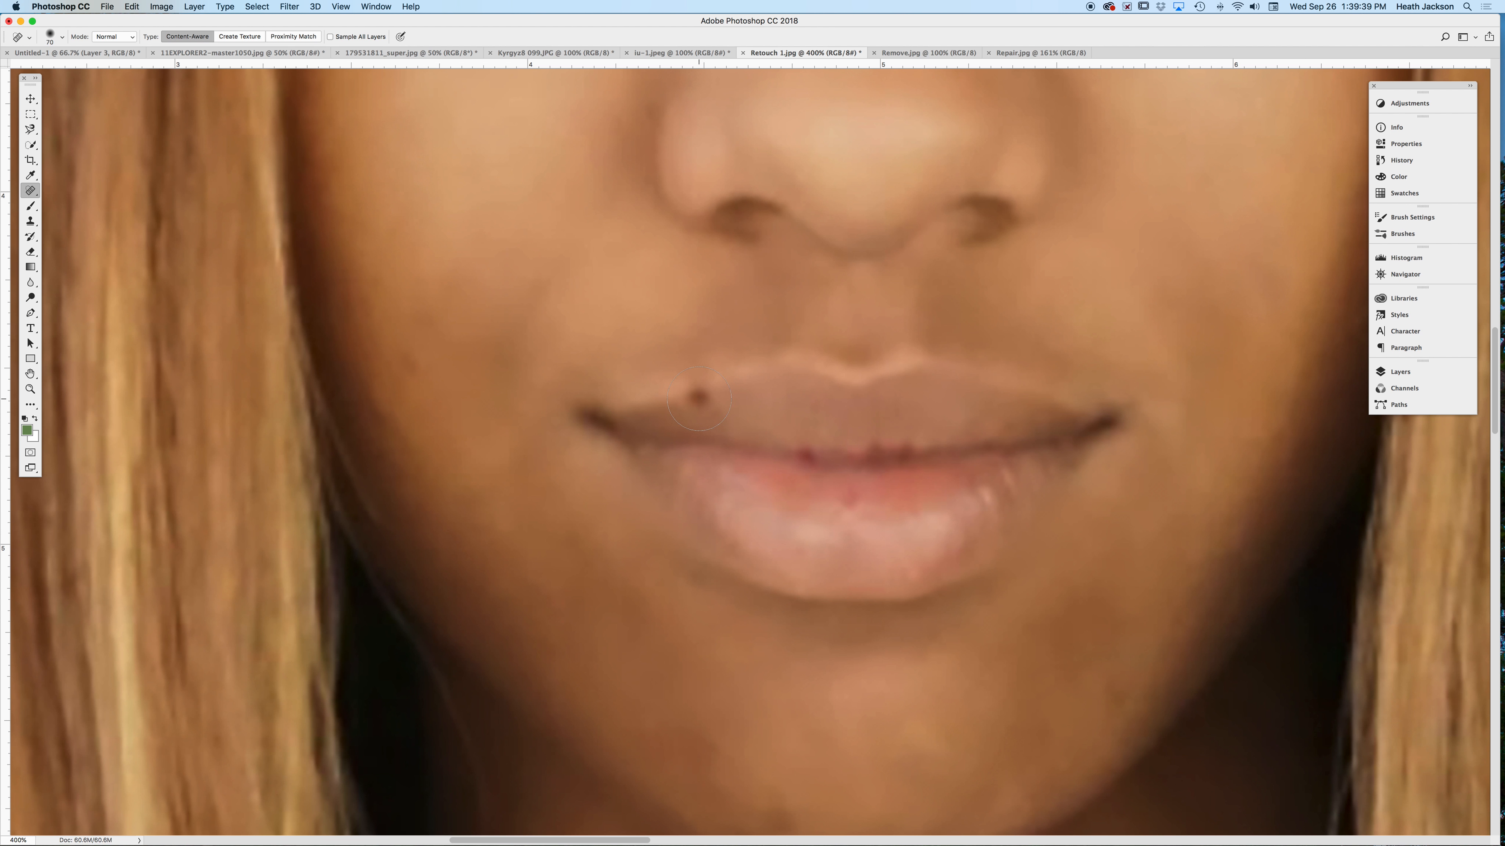
left_click_drag(699, 399, 693, 397)
left_click_drag(845, 507, 847, 505)
left_click_drag(798, 448, 810, 455)
Heal the remaining discolored patches on the chin, along the jaw and on the cheek beside the mouth with brush size 45
mouse_move(1079, 671)
left_mouse_down()
mouse_move(893, 521)
mouse_move(860, 468)
left_mouse_up()
left_click_drag(899, 514, 901, 512)
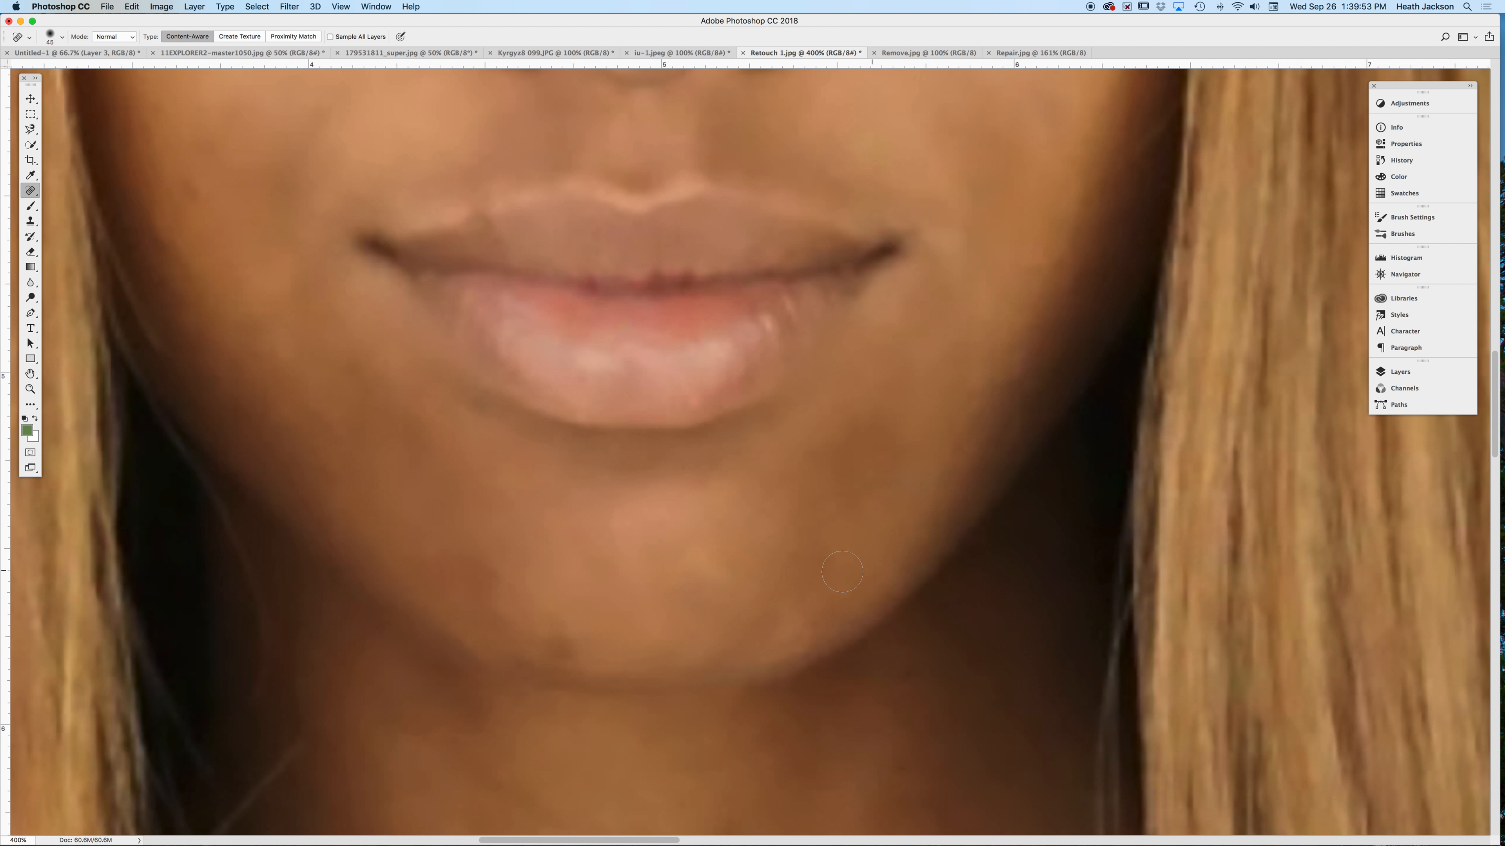
left_click_drag(547, 631, 463, 576)
left_click_drag(583, 649, 529, 640)
mouse_move(649, 594)
left_mouse_down()
mouse_move(637, 739)
mouse_move(688, 817)
left_mouse_up()
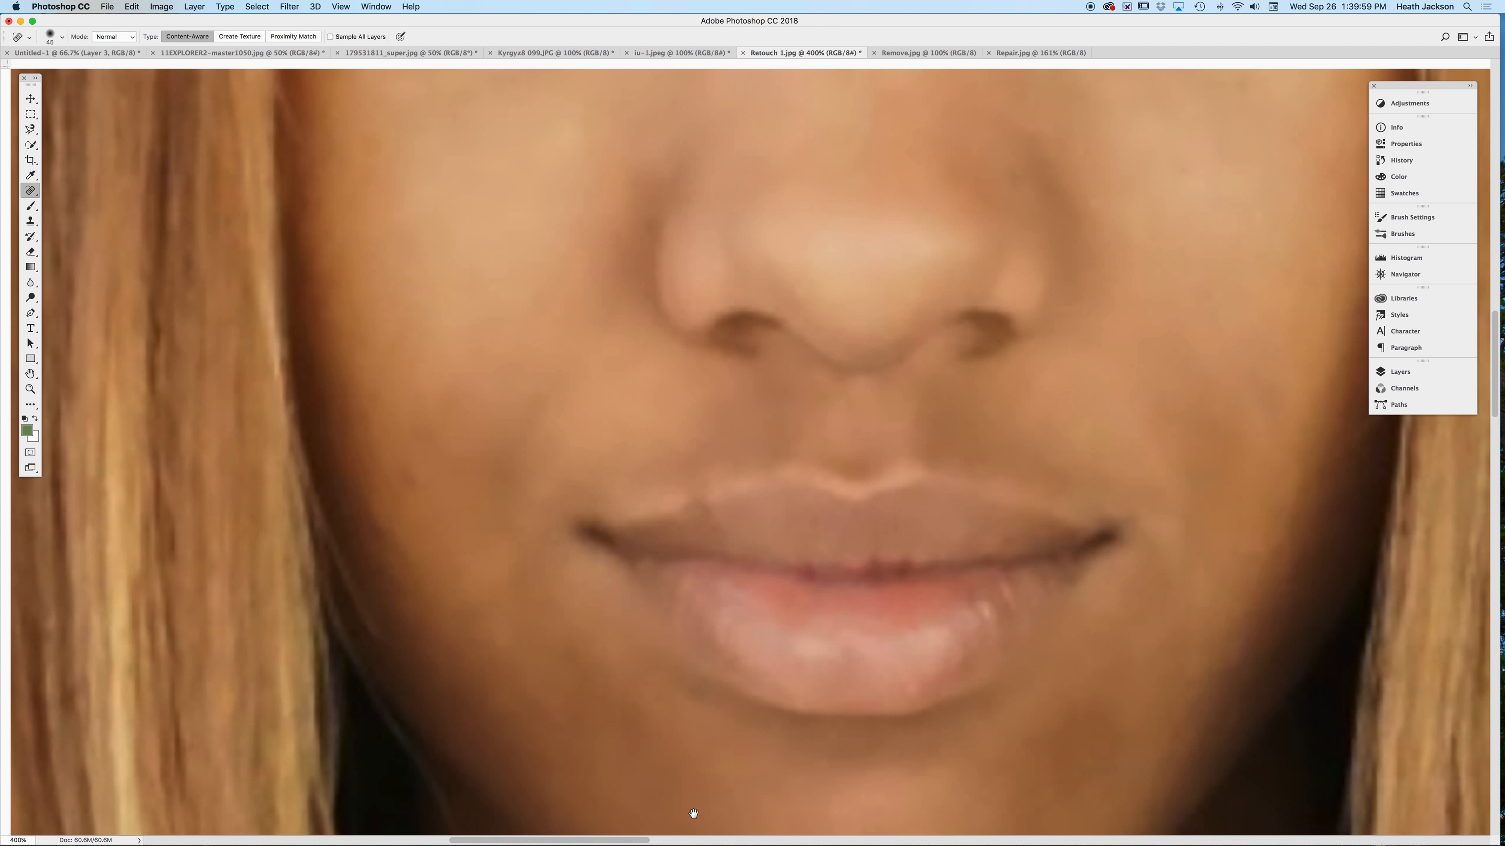
mouse_move(407, 478)
left_mouse_down()
mouse_move(400, 435)
mouse_move(458, 550)
left_mouse_up()
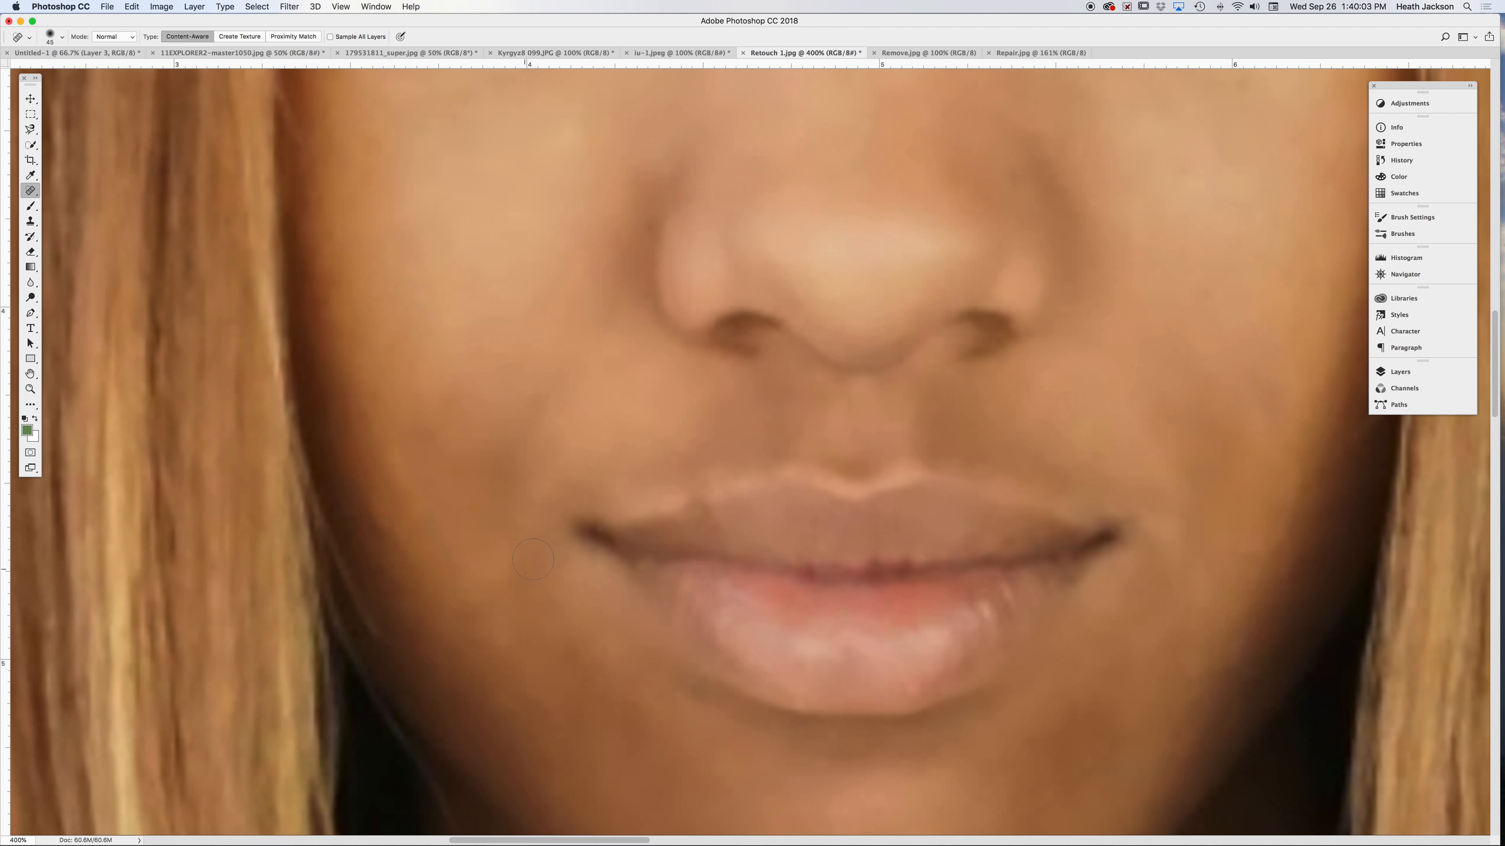
Enlarge the healing brush and paint over the blotchy area of the forehead above the eyebrow
left_click(733, 458, "alt")
left_click(732, 443, "alt")
left_click(730, 445, "alt")
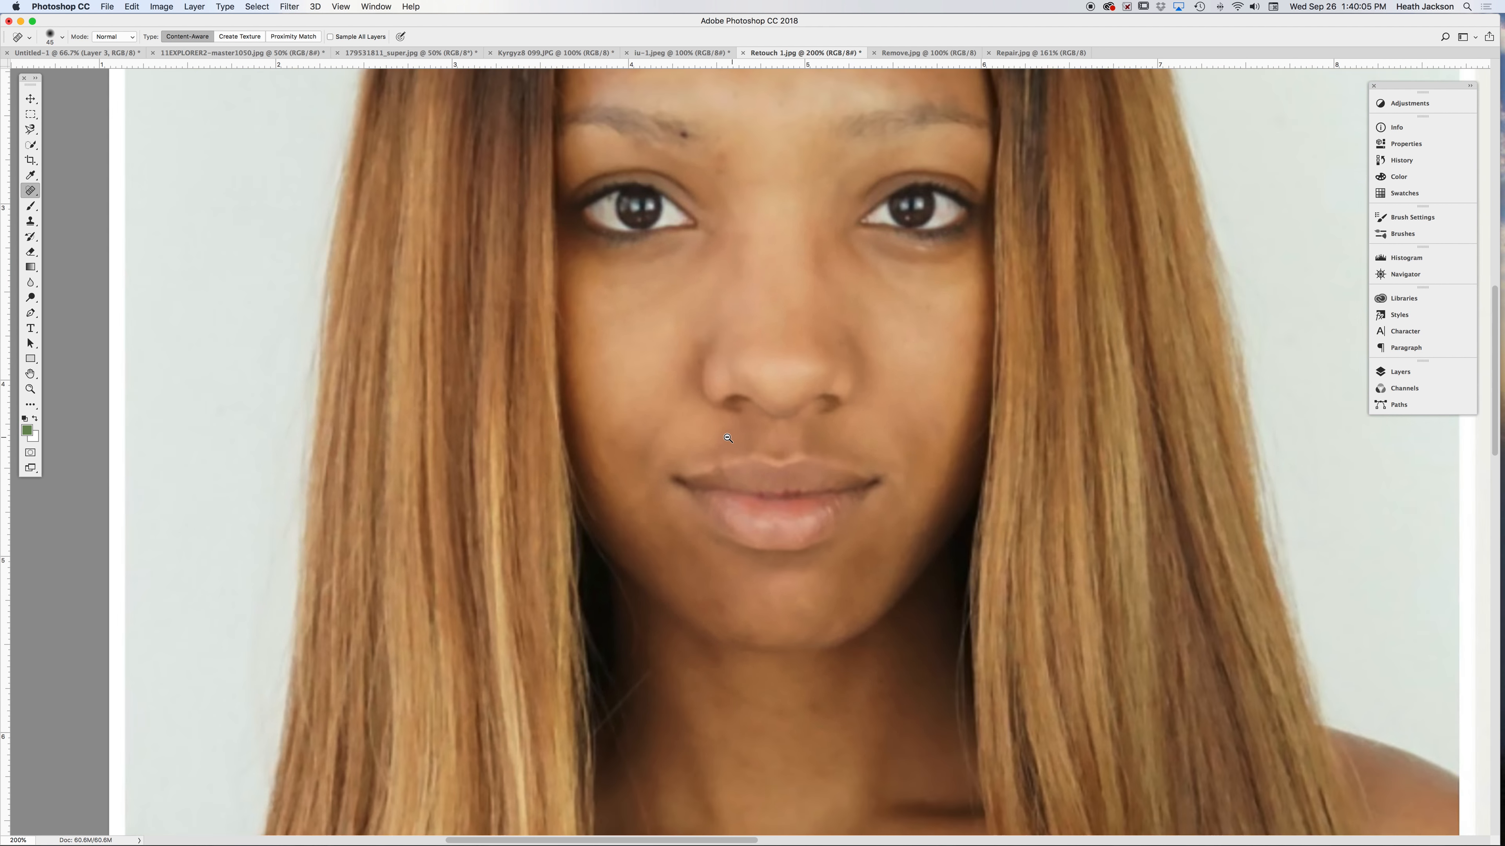
left_click_drag(790, 338, 785, 421)
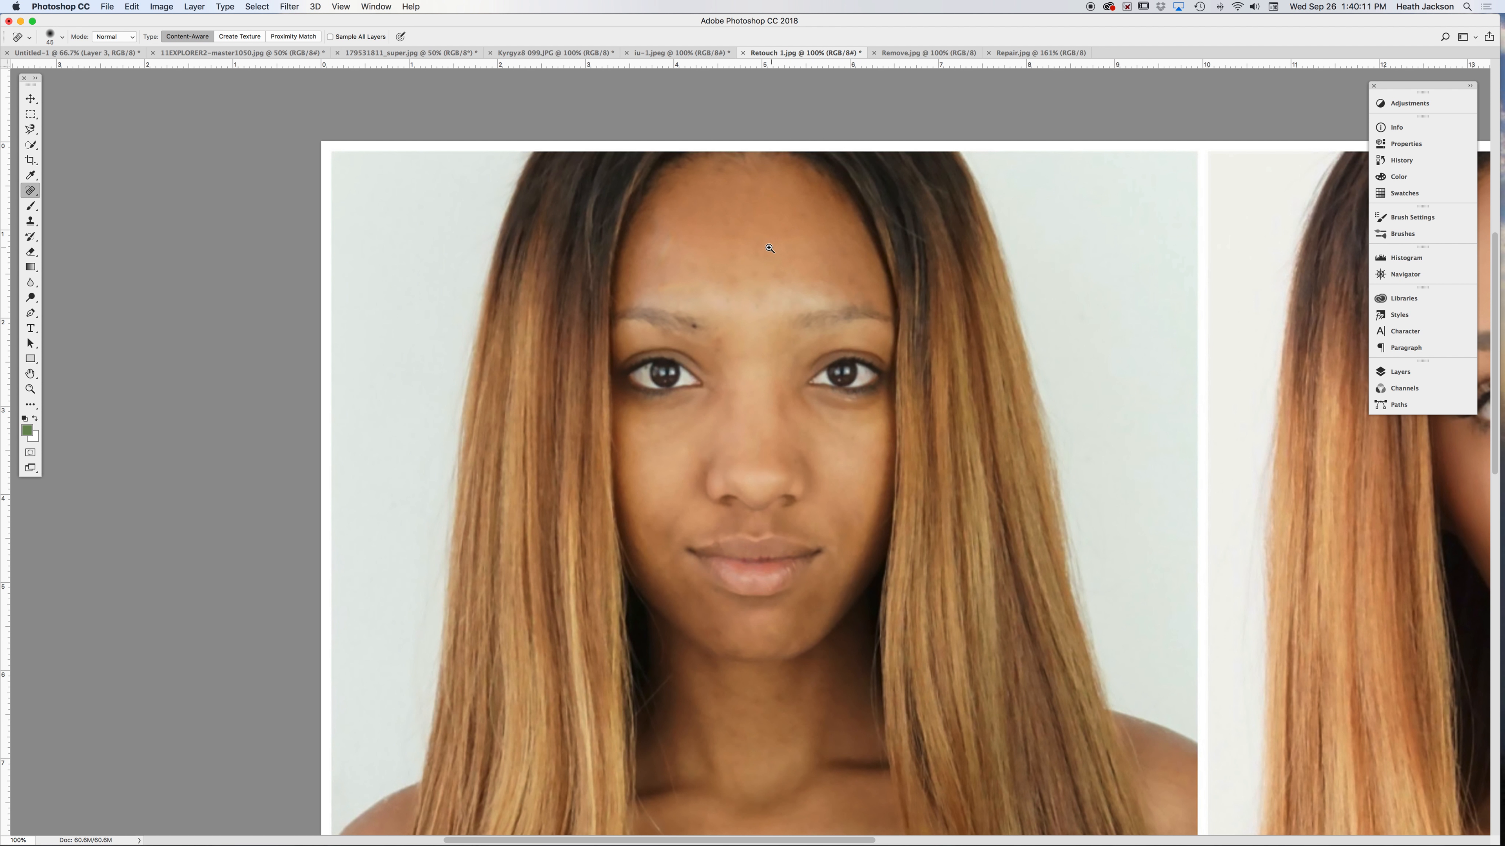
left_click(748, 287)
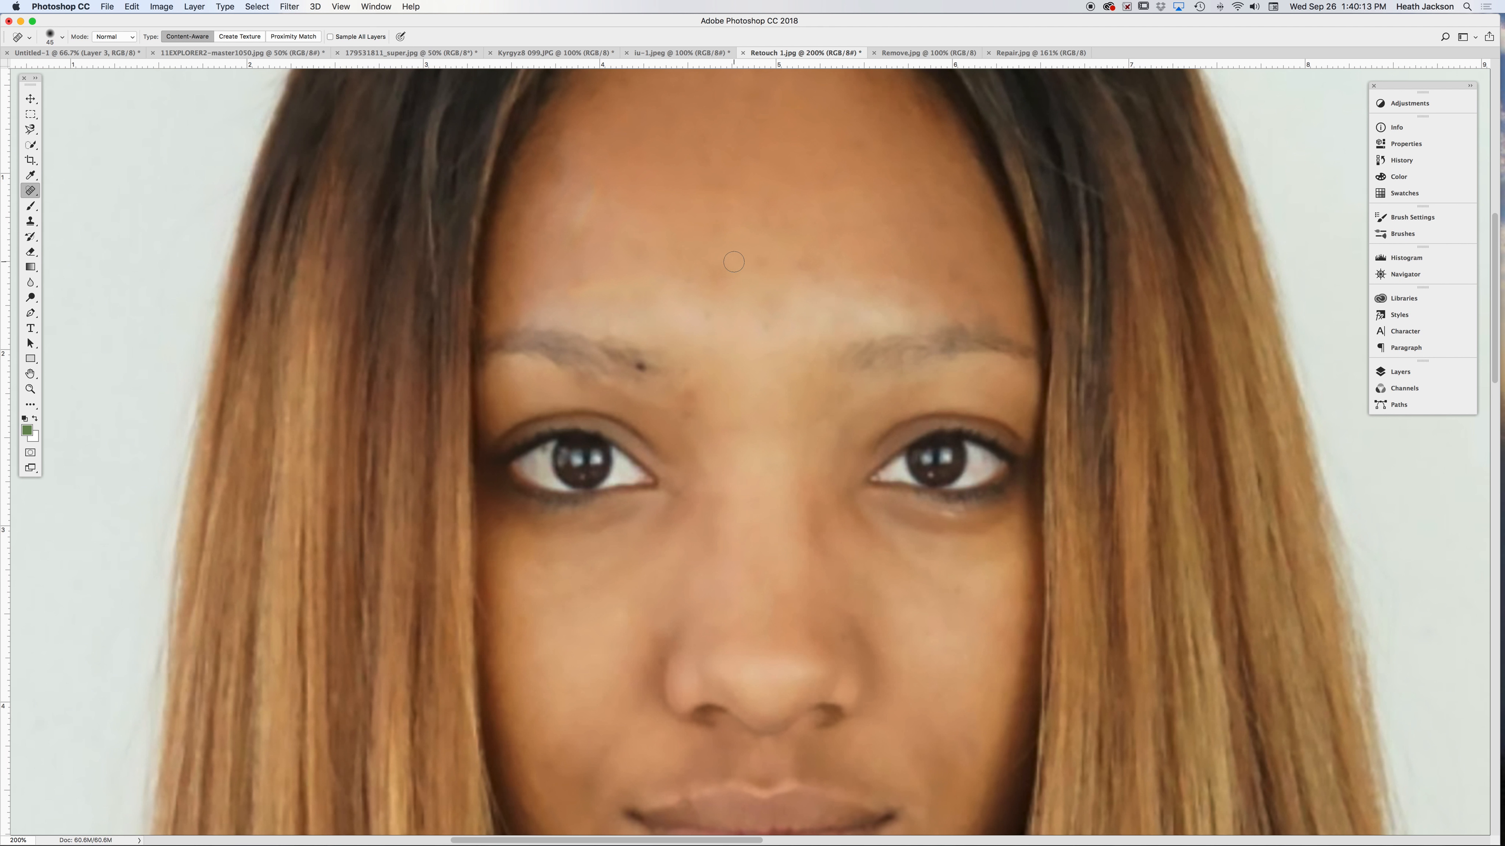
key("bracketright")
key("bracketright")
key("bracketright")
key("bracketright")
key("bracketright")
key("bracketright")
key("bracketright")
key("bracketright")
key("bracketright")
key("bracketright")
key("bracketright")
mouse_move(916, 249)
left_mouse_down()
mouse_move(567, 240)
mouse_move(735, 172)
mouse_move(883, 172)
mouse_move(820, 127)
mouse_move(666, 144)
mouse_move(560, 178)
mouse_move(954, 289)
left_mouse_up()
Reduce the brush to size 90 and heal the leftover marks at the center and both sides of the forehead
key("bracketleft")
key("bracketleft")
key("bracketleft")
key("bracketleft")
key("bracketleft")
key("bracketleft")
left_click_drag(764, 268, 773, 259)
left_click_drag(989, 286, 930, 270)
left_click_drag(546, 221, 563, 201)
Heal the uneven skin by the inner eyebrow, under both eyes and on both cheeks beside the mouth
left_click_drag(789, 416, 773, 258)
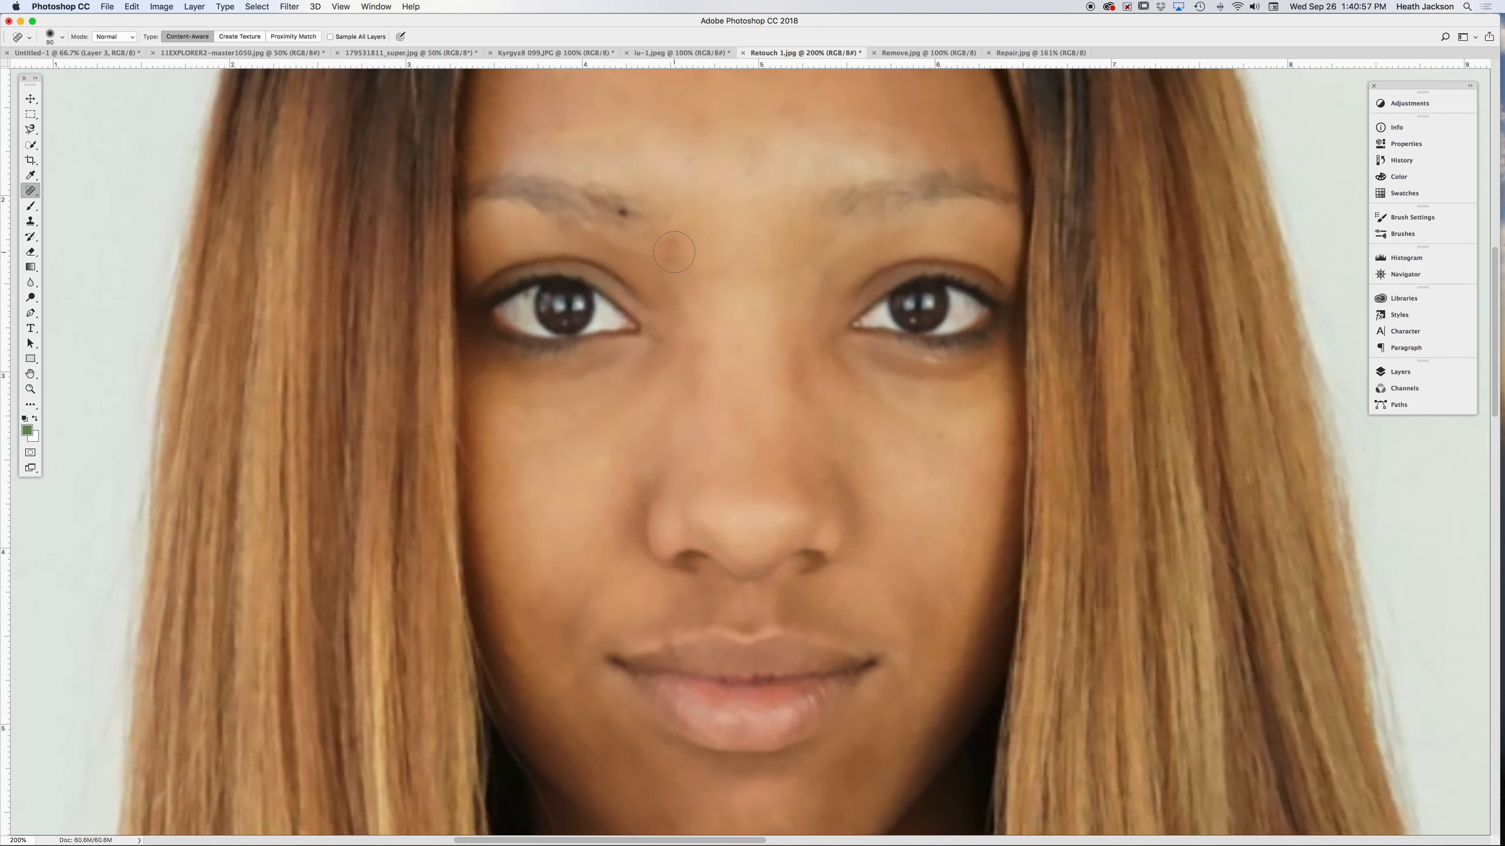
left_click_drag(674, 252, 679, 234)
mouse_move(788, 349)
left_mouse_down()
mouse_move(811, 428)
mouse_move(882, 410)
mouse_move(951, 450)
left_mouse_up()
mouse_move(613, 400)
left_mouse_down()
mouse_move(524, 460)
mouse_move(562, 492)
left_mouse_up()
mouse_move(906, 558)
left_mouse_down()
mouse_move(908, 595)
mouse_move(953, 629)
mouse_move(924, 553)
left_mouse_up()
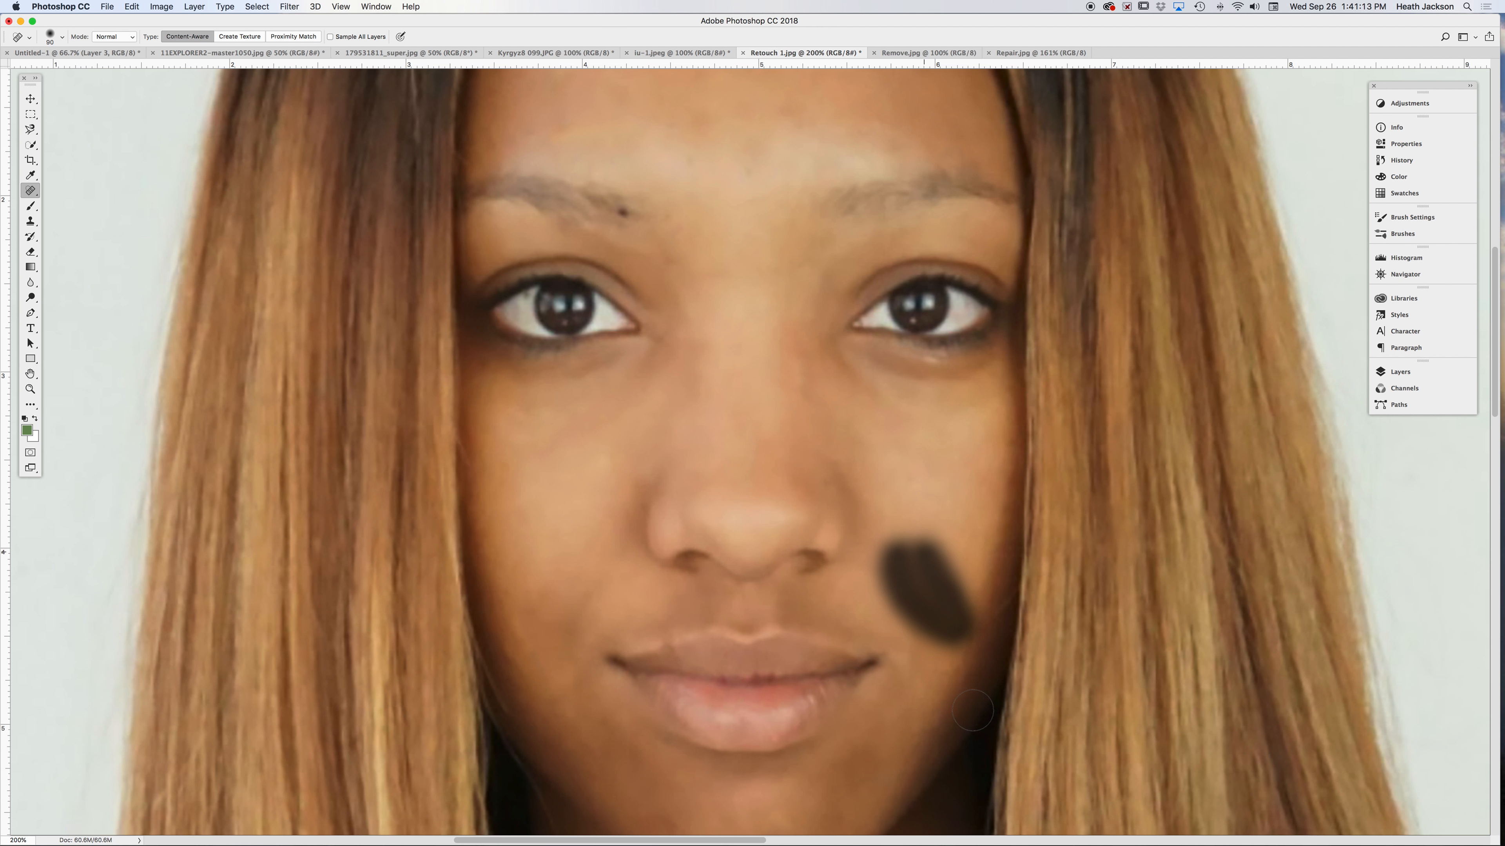
mouse_move(588, 577)
left_mouse_down()
mouse_move(542, 657)
mouse_move(551, 574)
left_mouse_up()
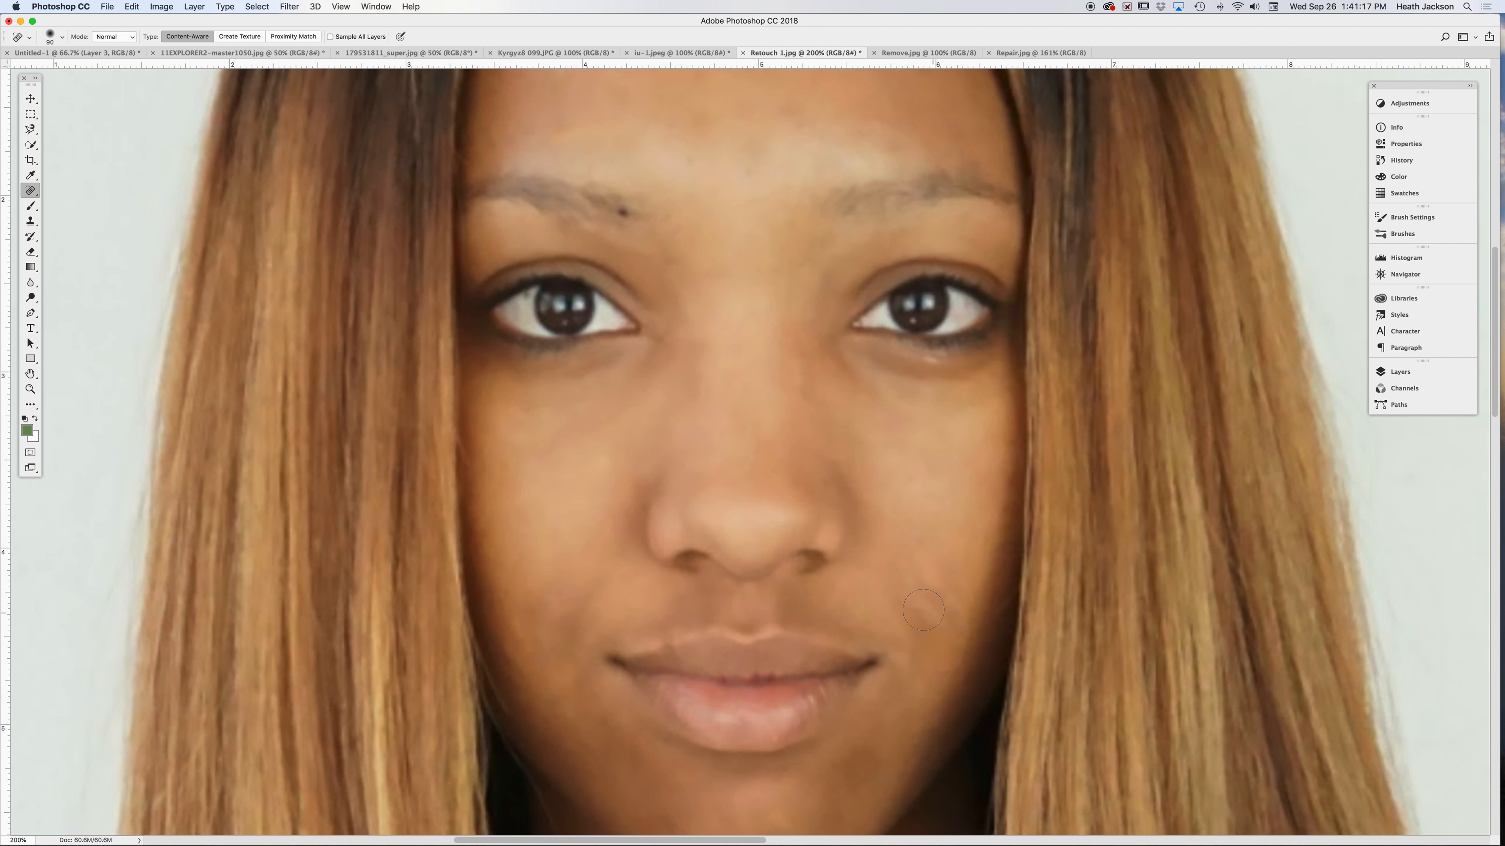
Examine the skin of the finished portrait at 200% and compare it with the healed face
left_click_drag(1130, 529, 410, 527)
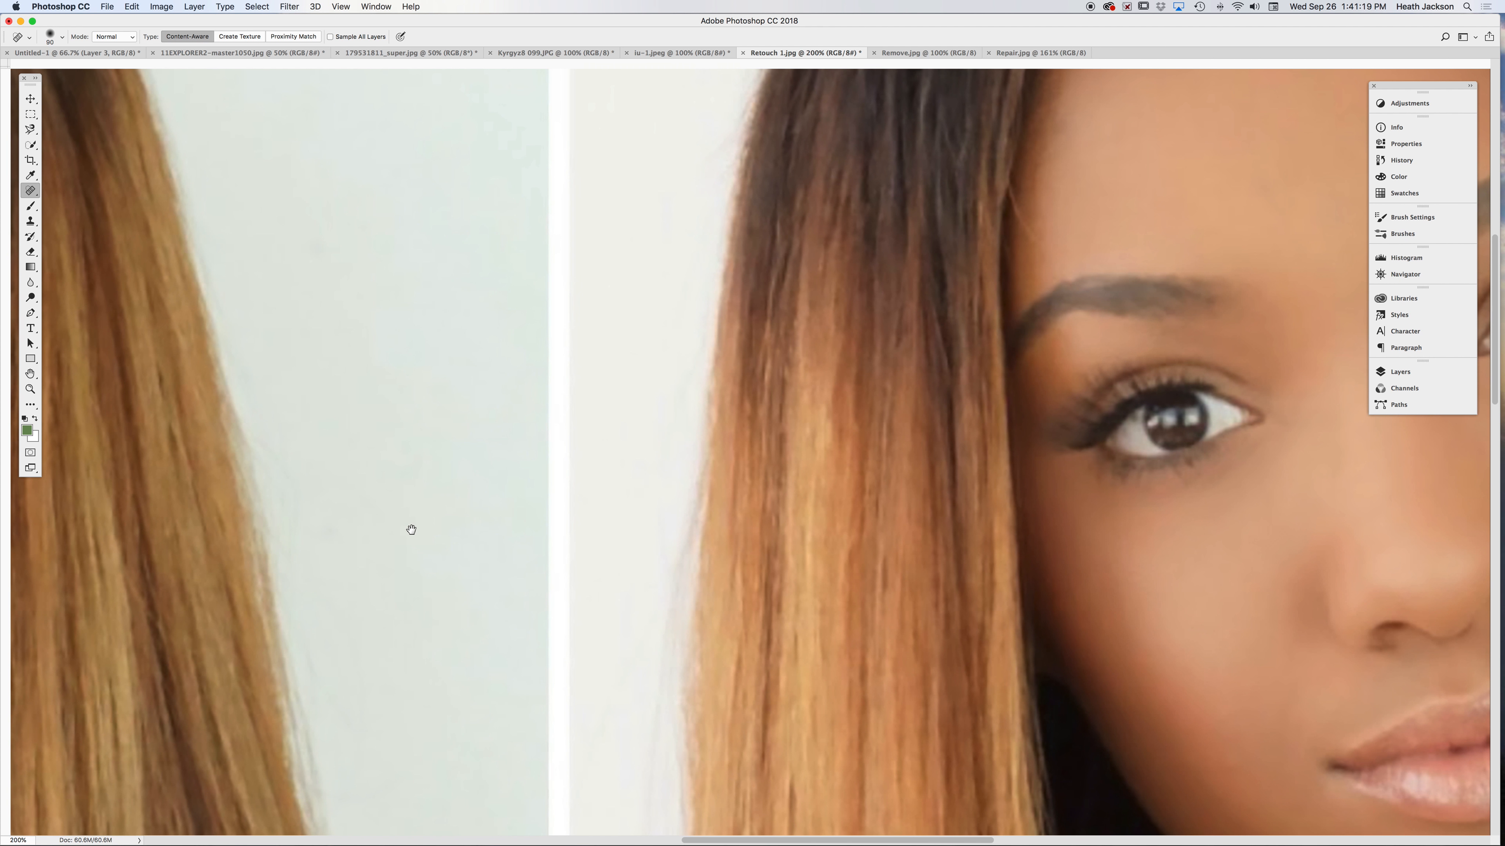
left_click_drag(1151, 538, 407, 547)
key("super+r")
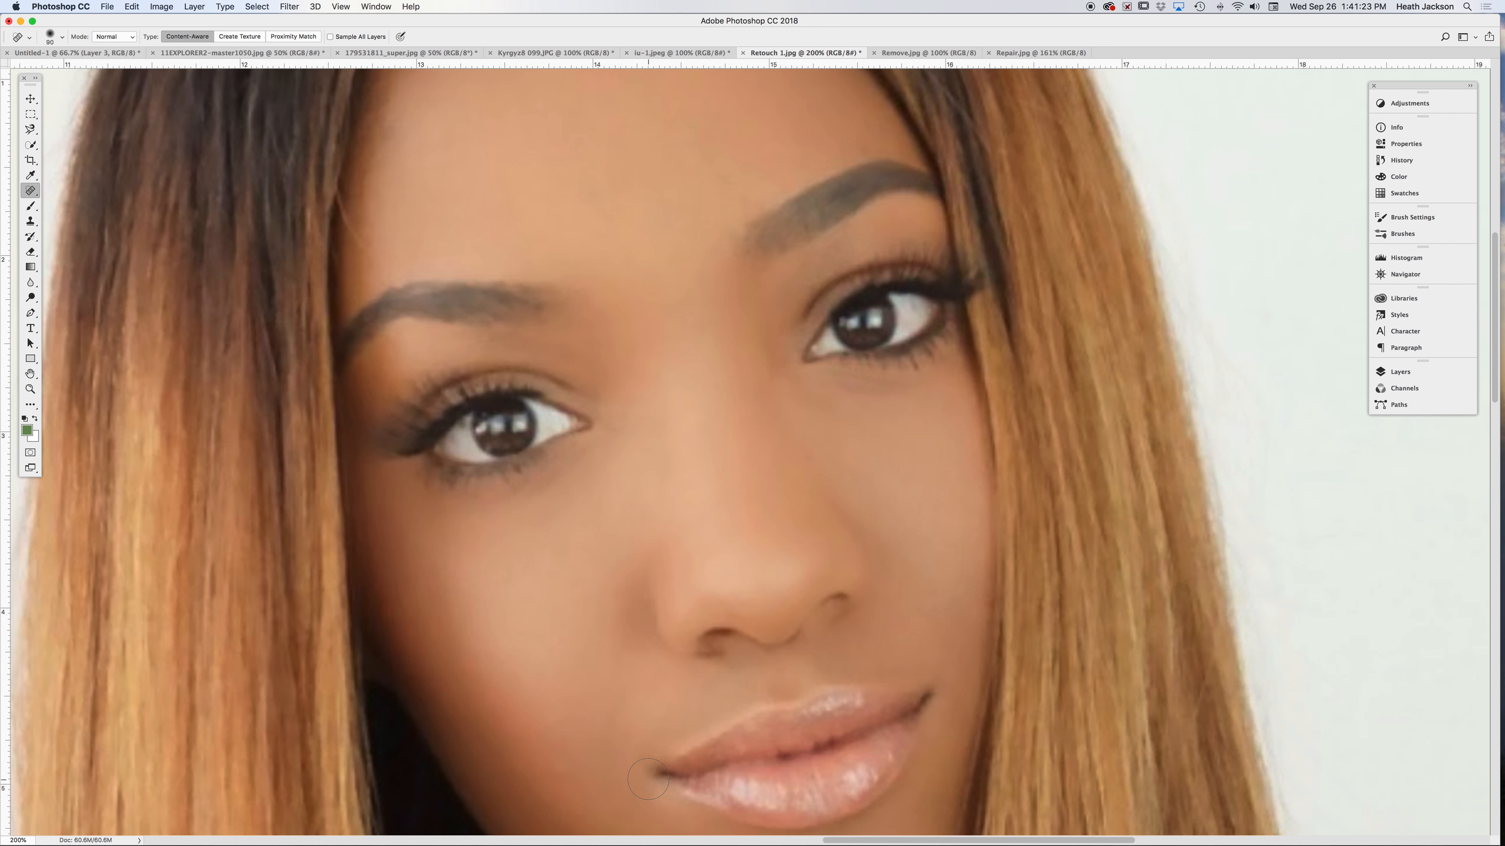
left_click_drag(756, 683, 773, 622)
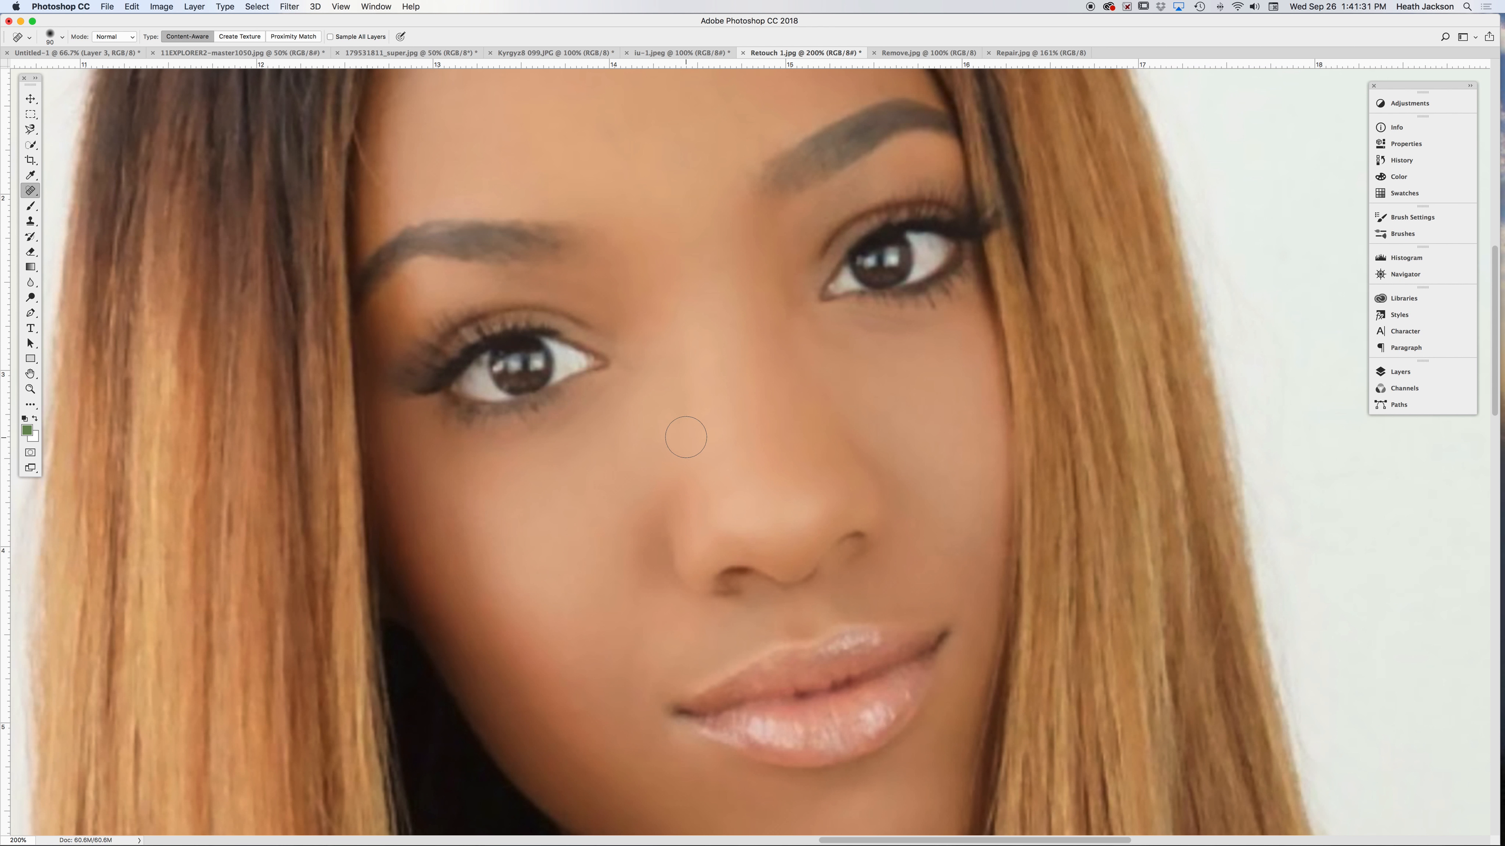
left_click_drag(564, 420, 1310, 397)
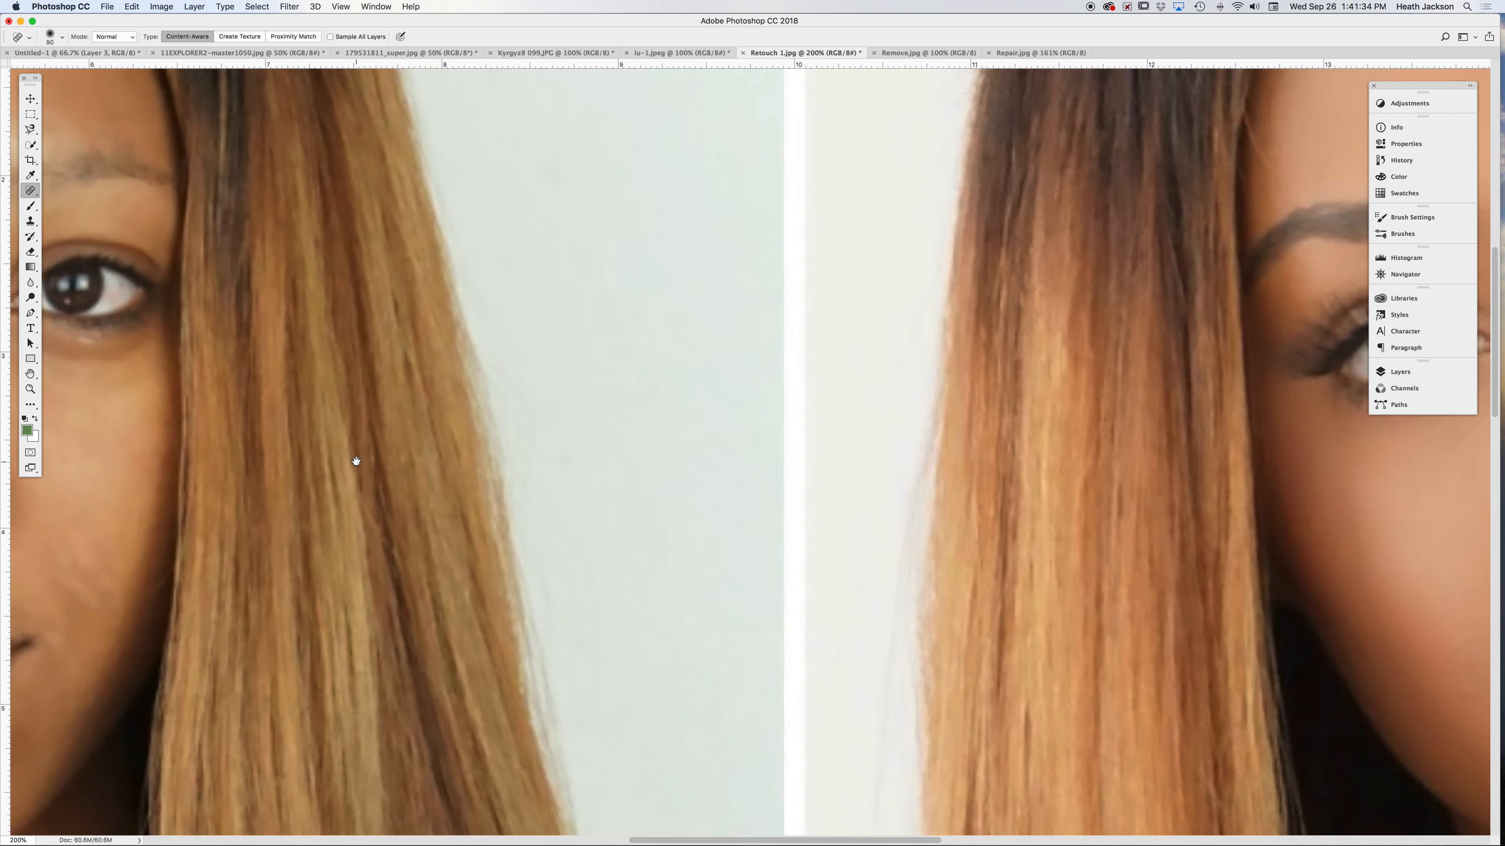
mouse_move(355, 461)
left_mouse_down()
mouse_move(1101, 481)
mouse_move(1223, 503)
left_mouse_up()
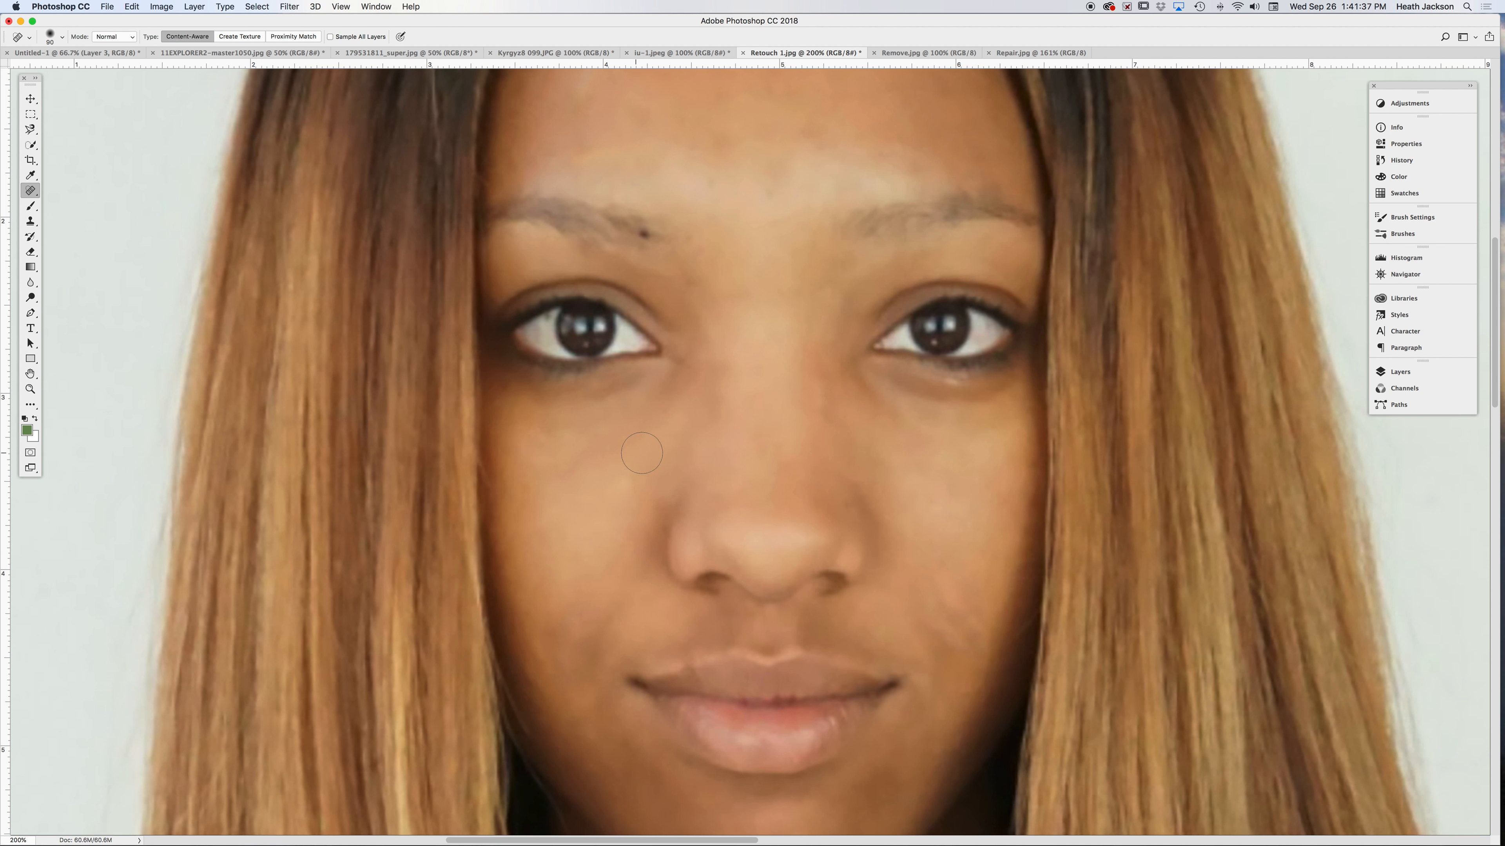
Heal the marks on the upper chest and the dark spots on the neck at 200% magnification
left_click(769, 456, "alt")
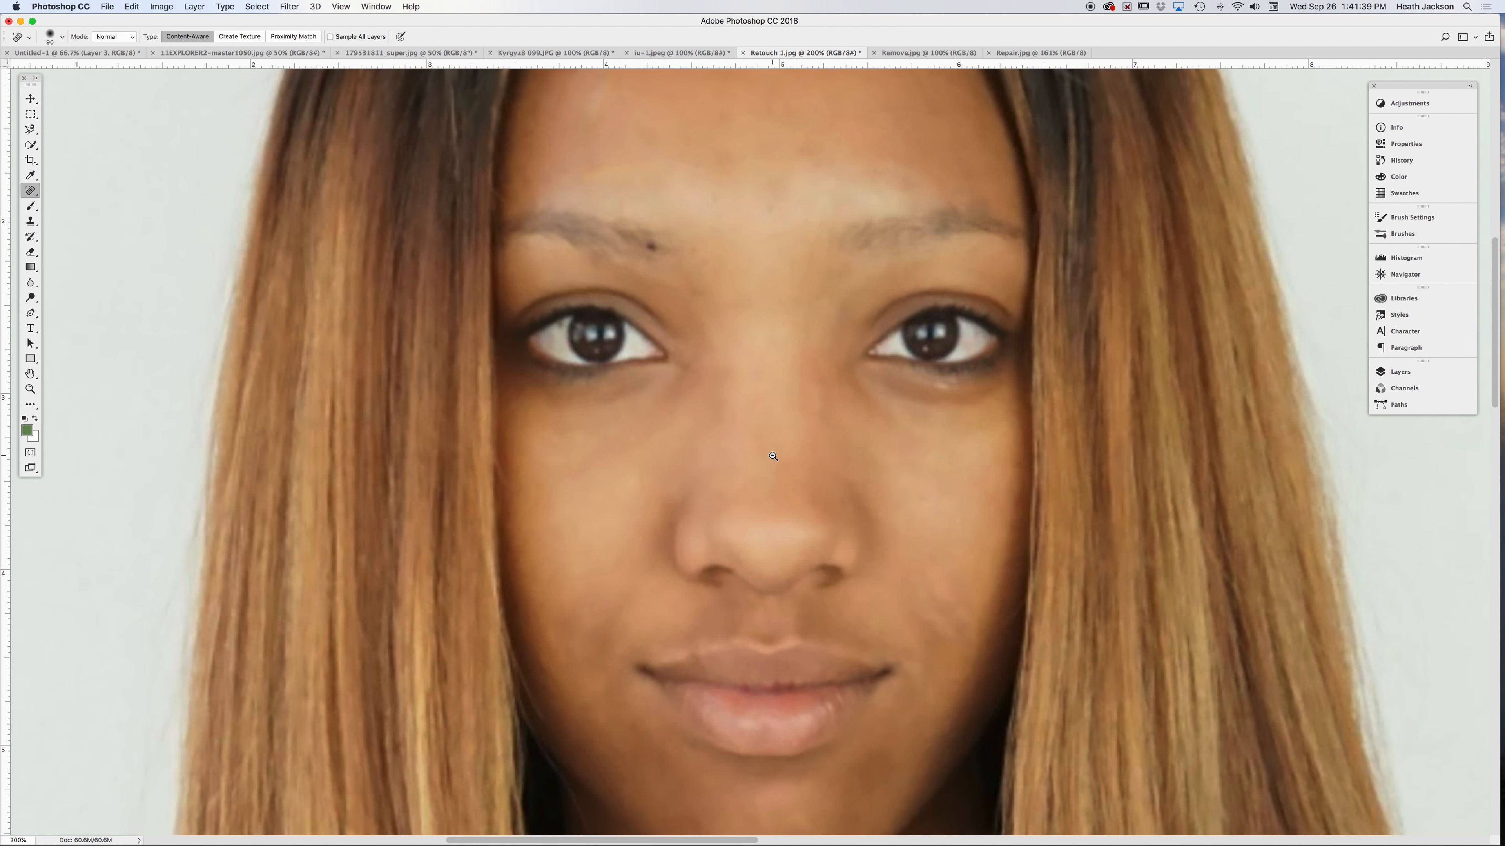
left_click_drag(898, 620, 843, 330)
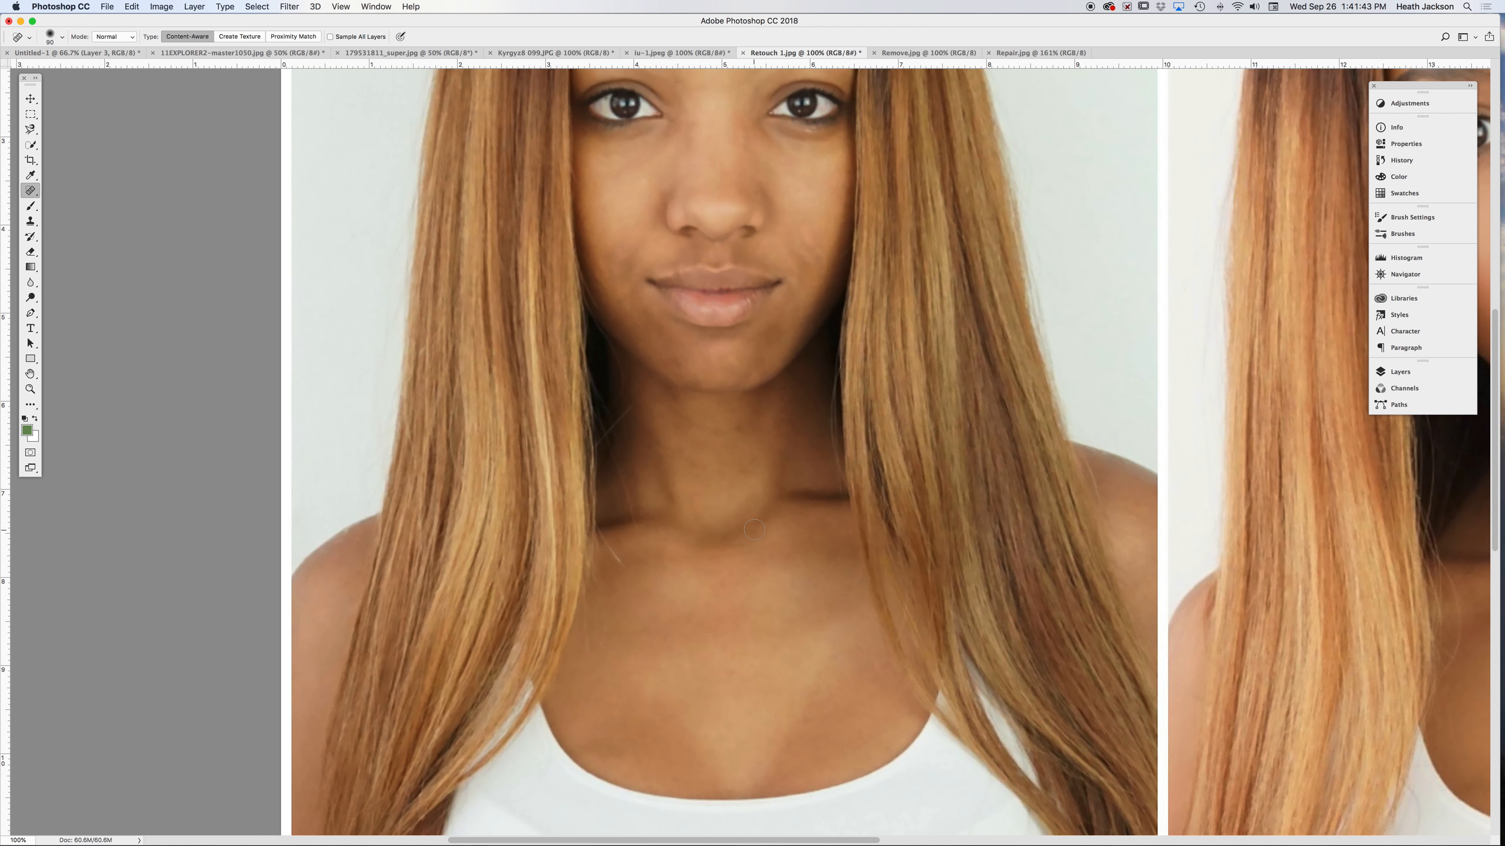
left_click(783, 624, "super")
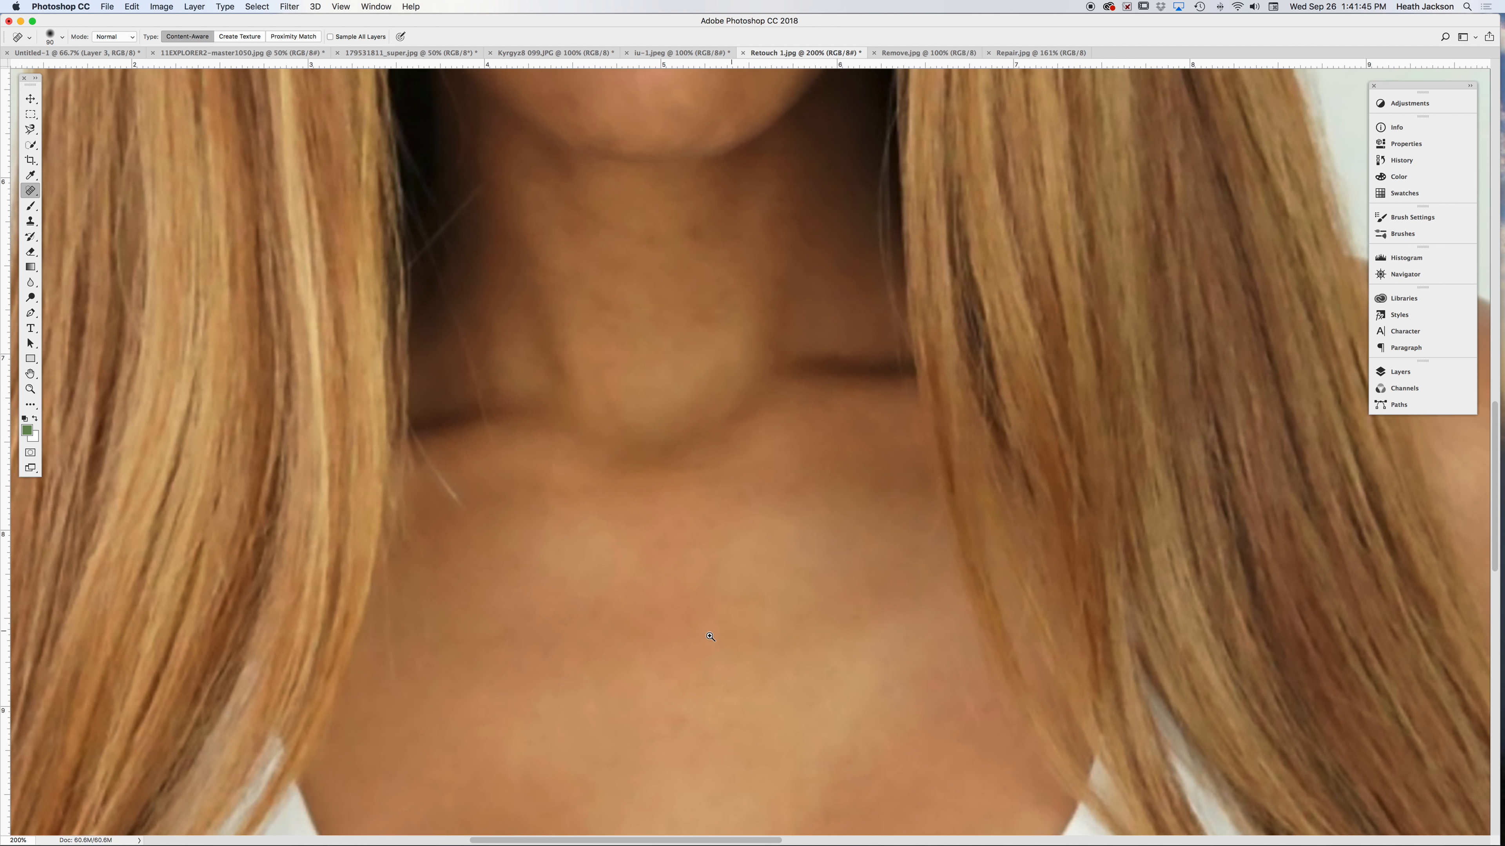
scroll(766, 521, "down", 2)
mouse_move(681, 520)
left_mouse_down()
mouse_move(711, 510)
mouse_move(678, 499)
mouse_move(672, 525)
left_mouse_up()
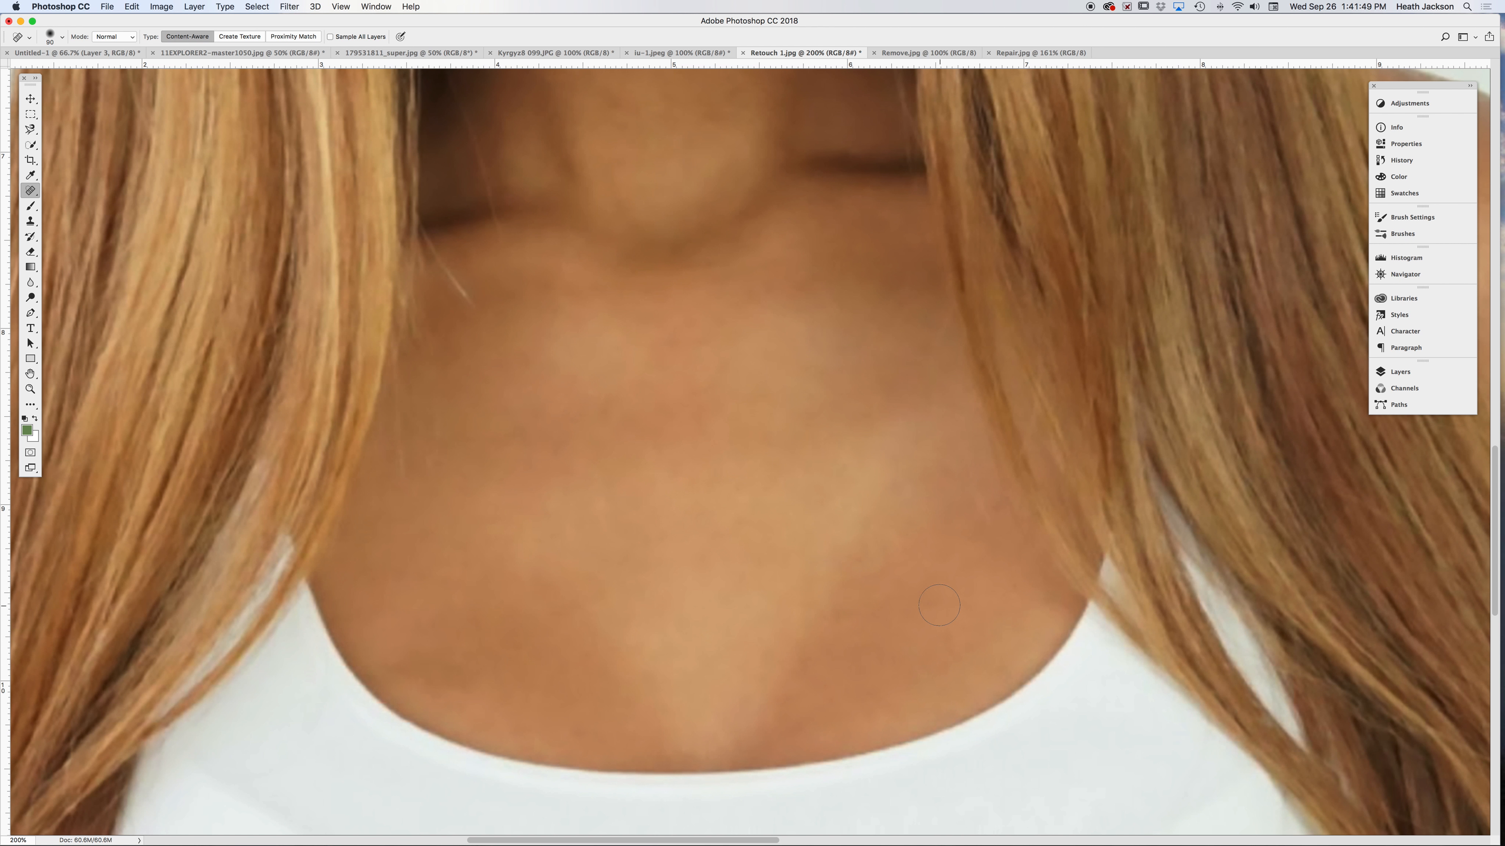
scroll(820, 336, "up", 3)
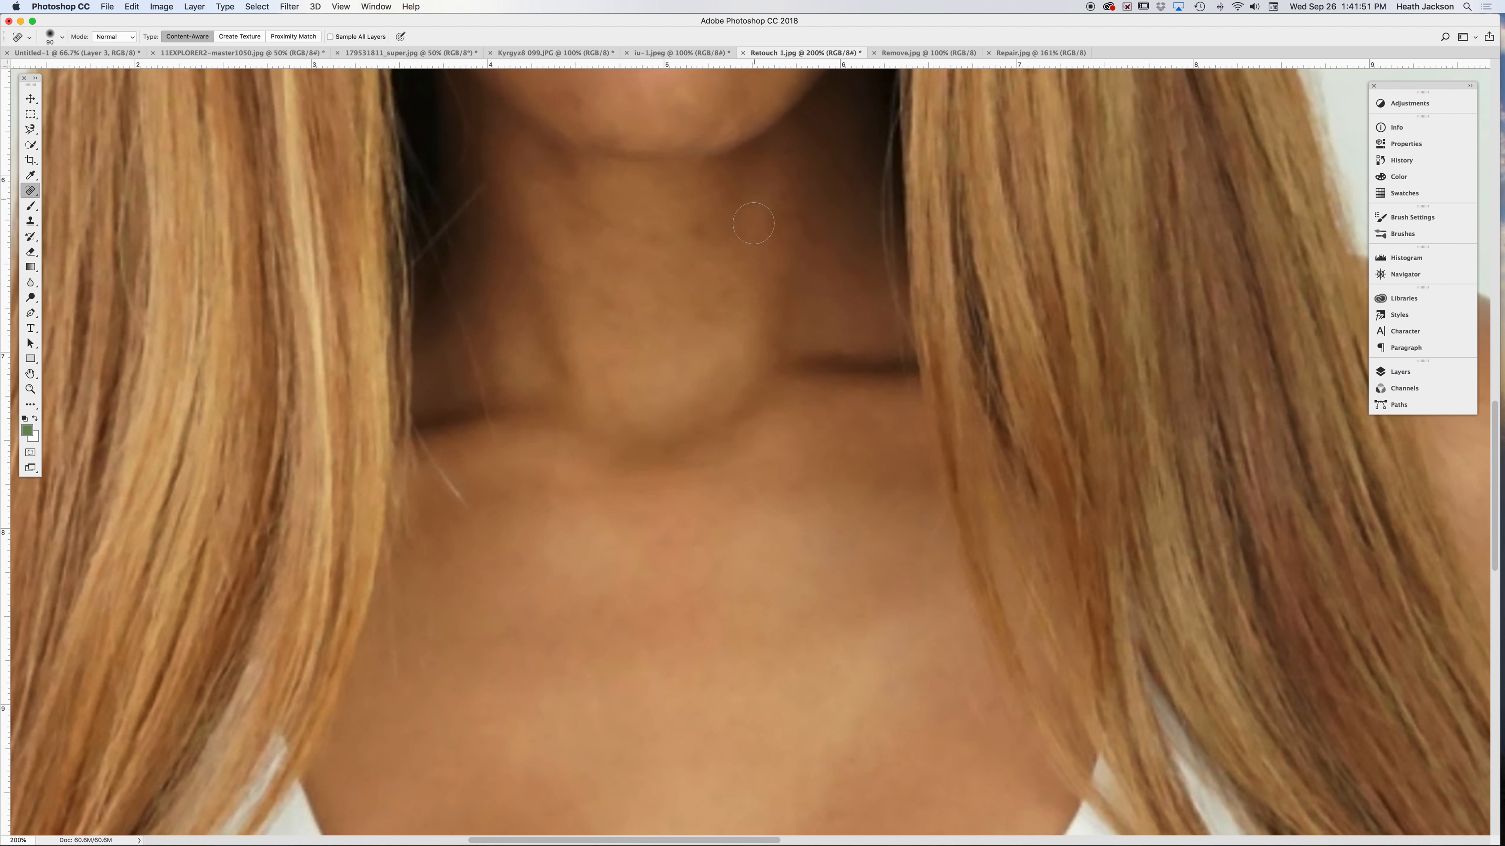
left_click_drag(715, 227, 613, 234)
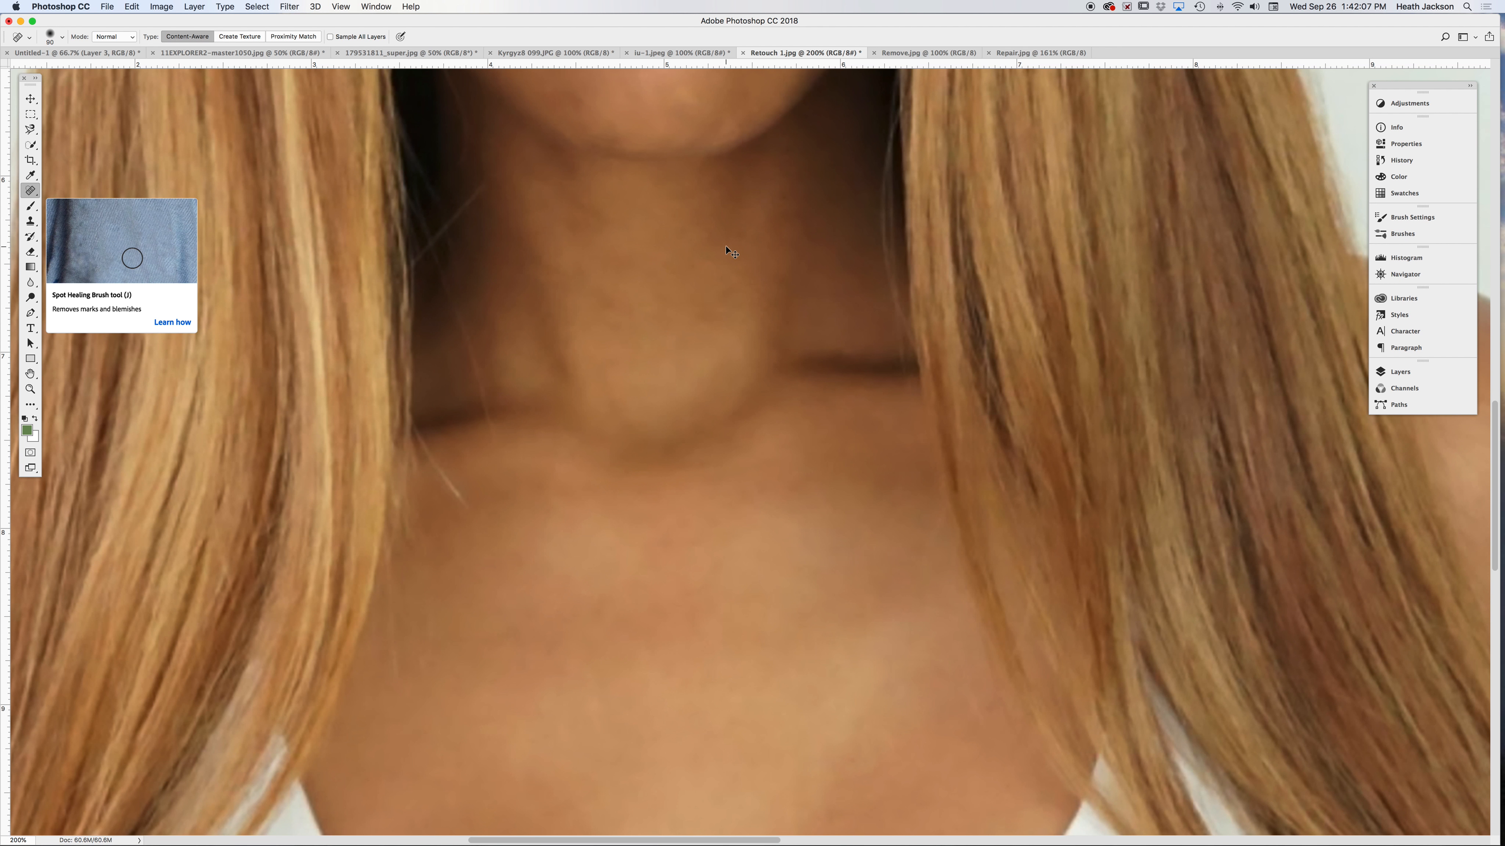
Revert to the original Retouch 1.jpg snapshot in the History and examine the unhealed face at 200%
key("super+0")
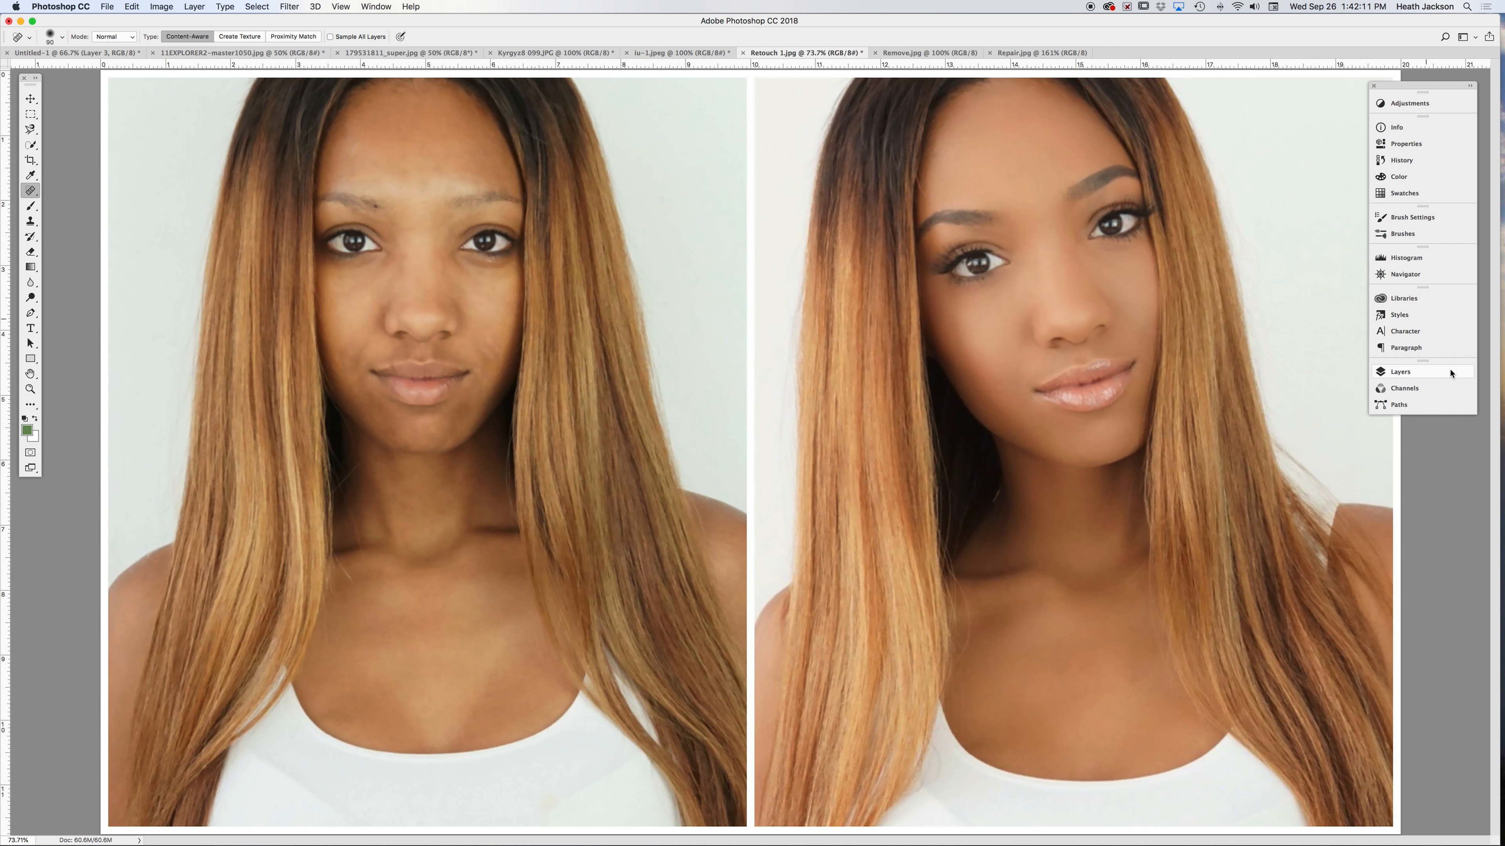
left_click(1401, 160)
scroll(1309, 172, "up", 10)
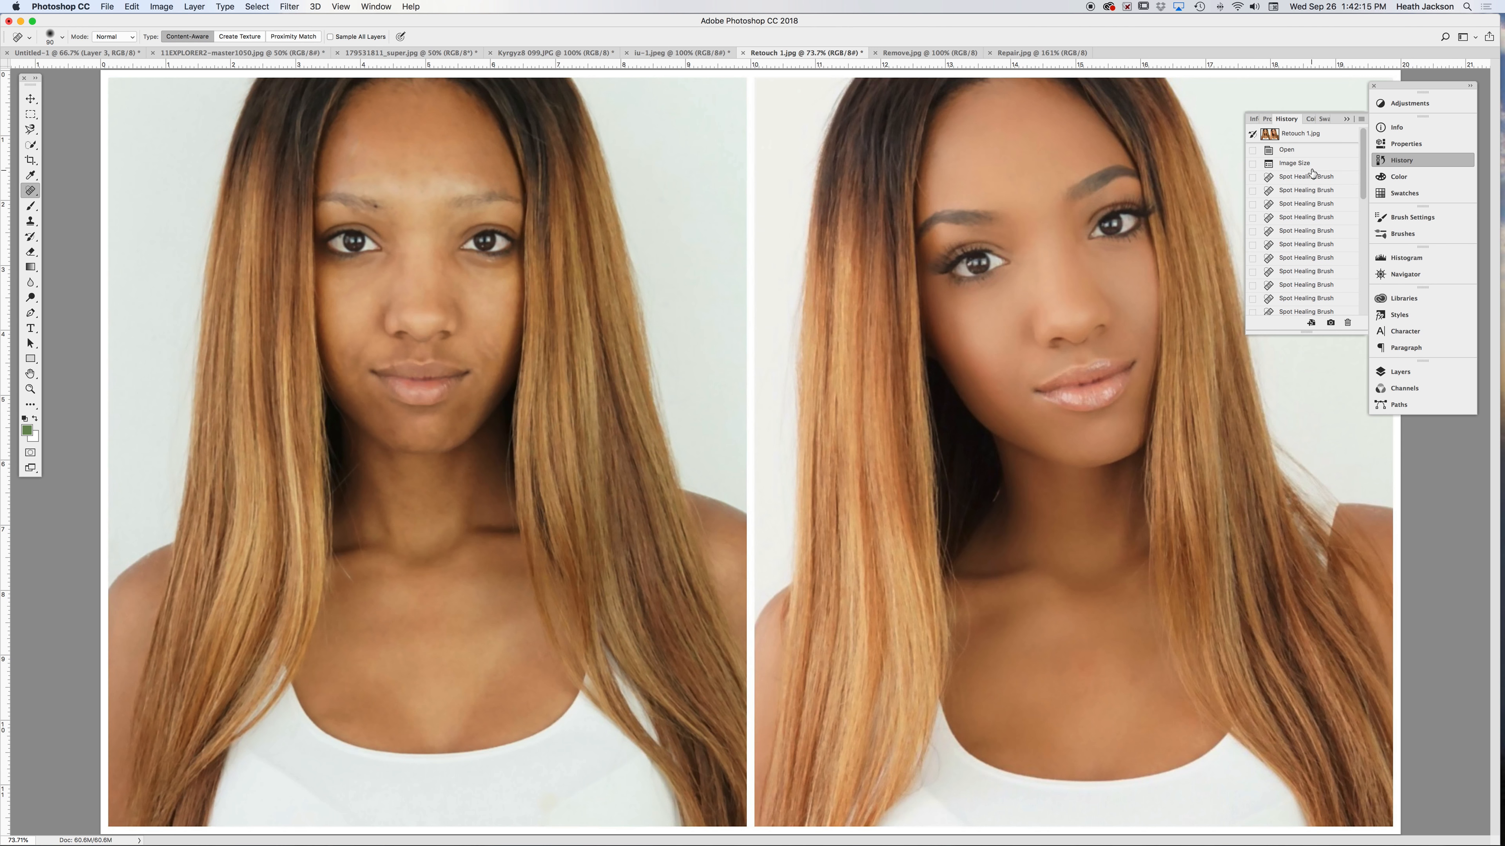
left_click(1296, 135)
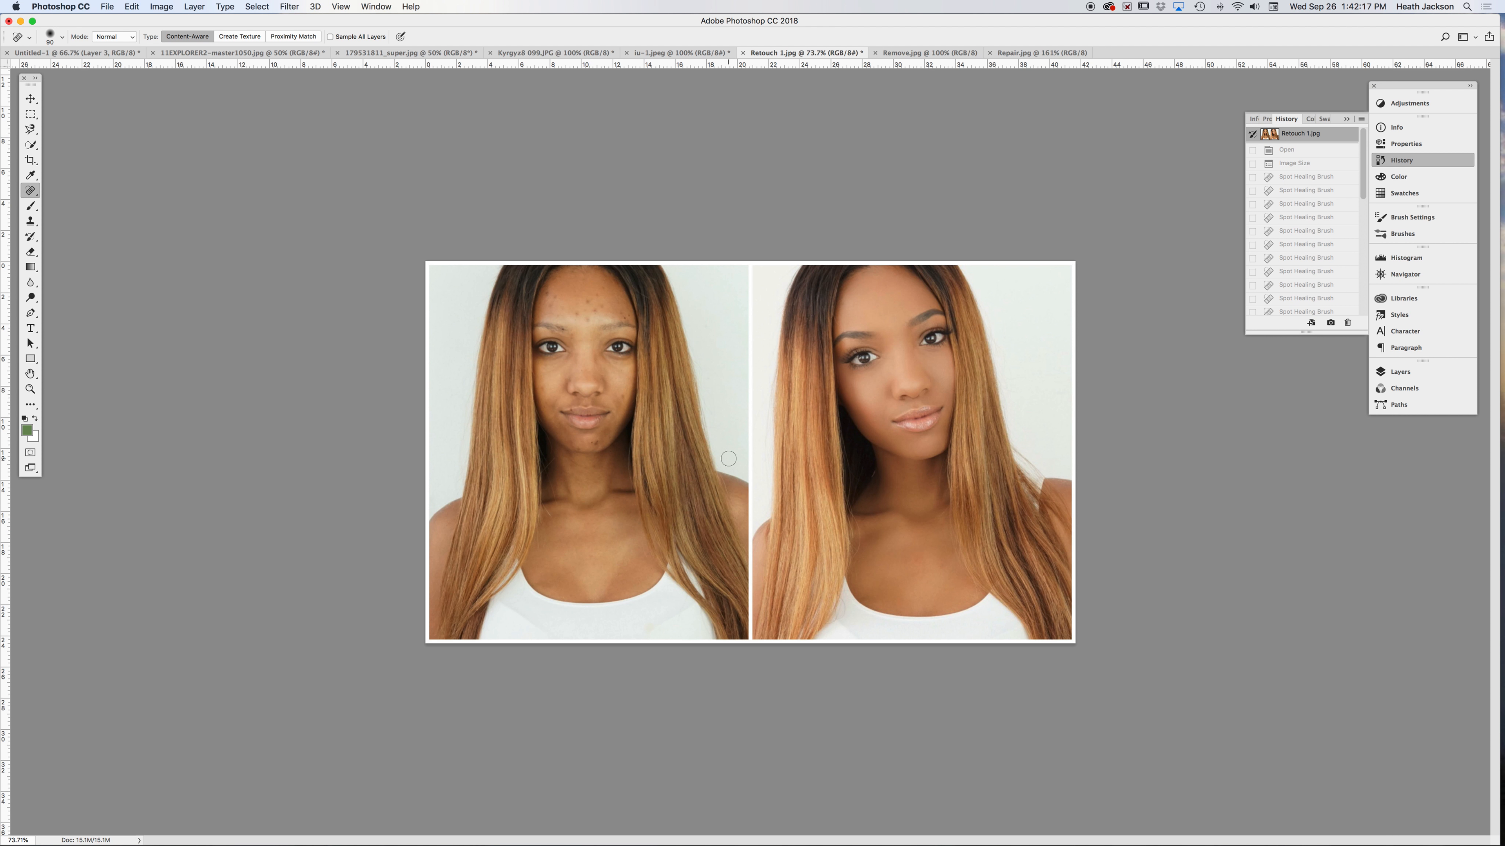
left_click(757, 441)
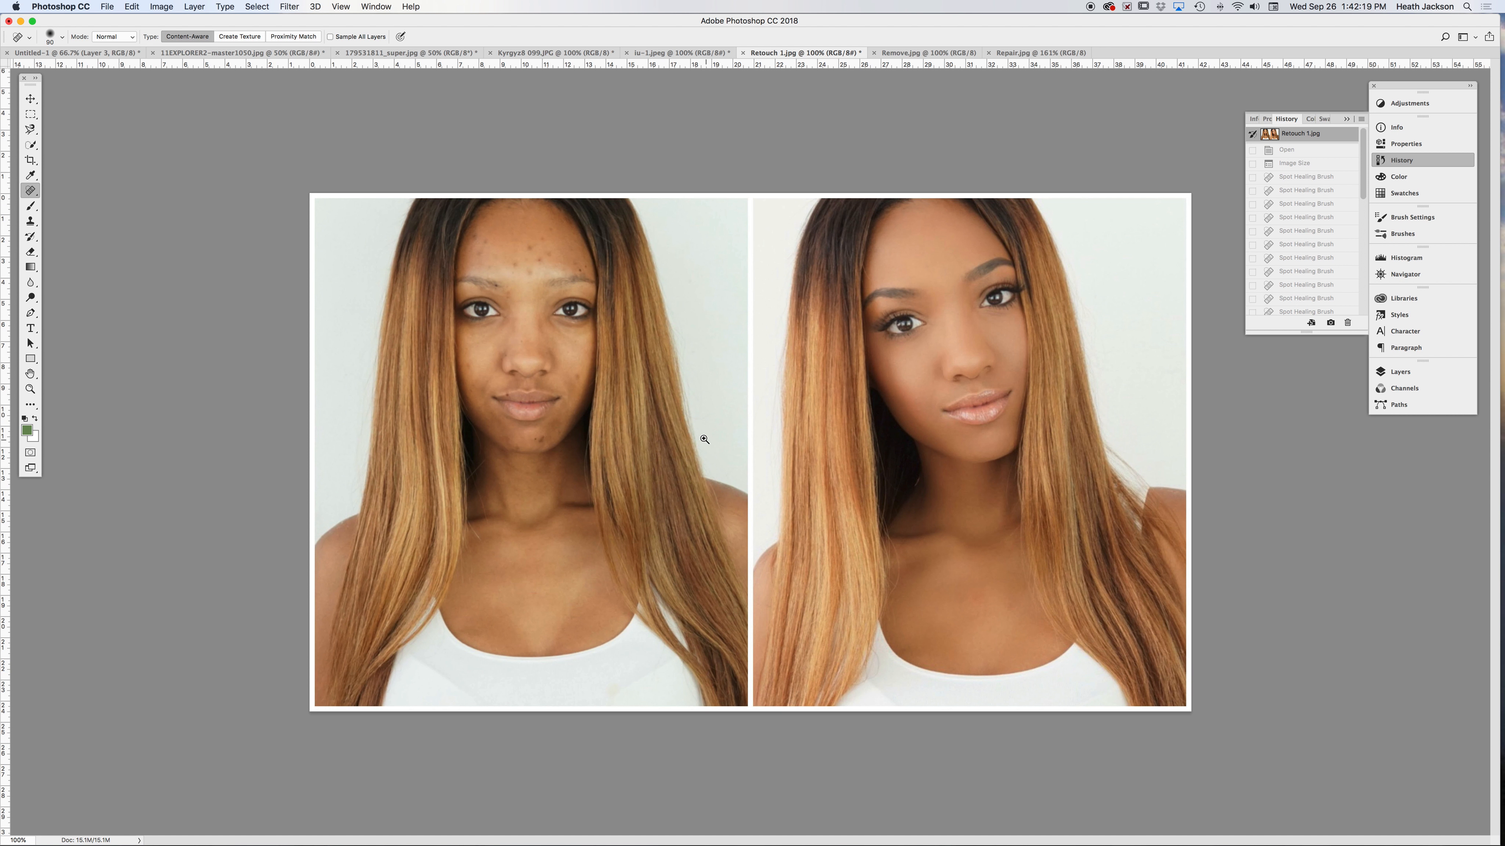
left_click(701, 433)
left_click_drag(653, 320, 695, 474)
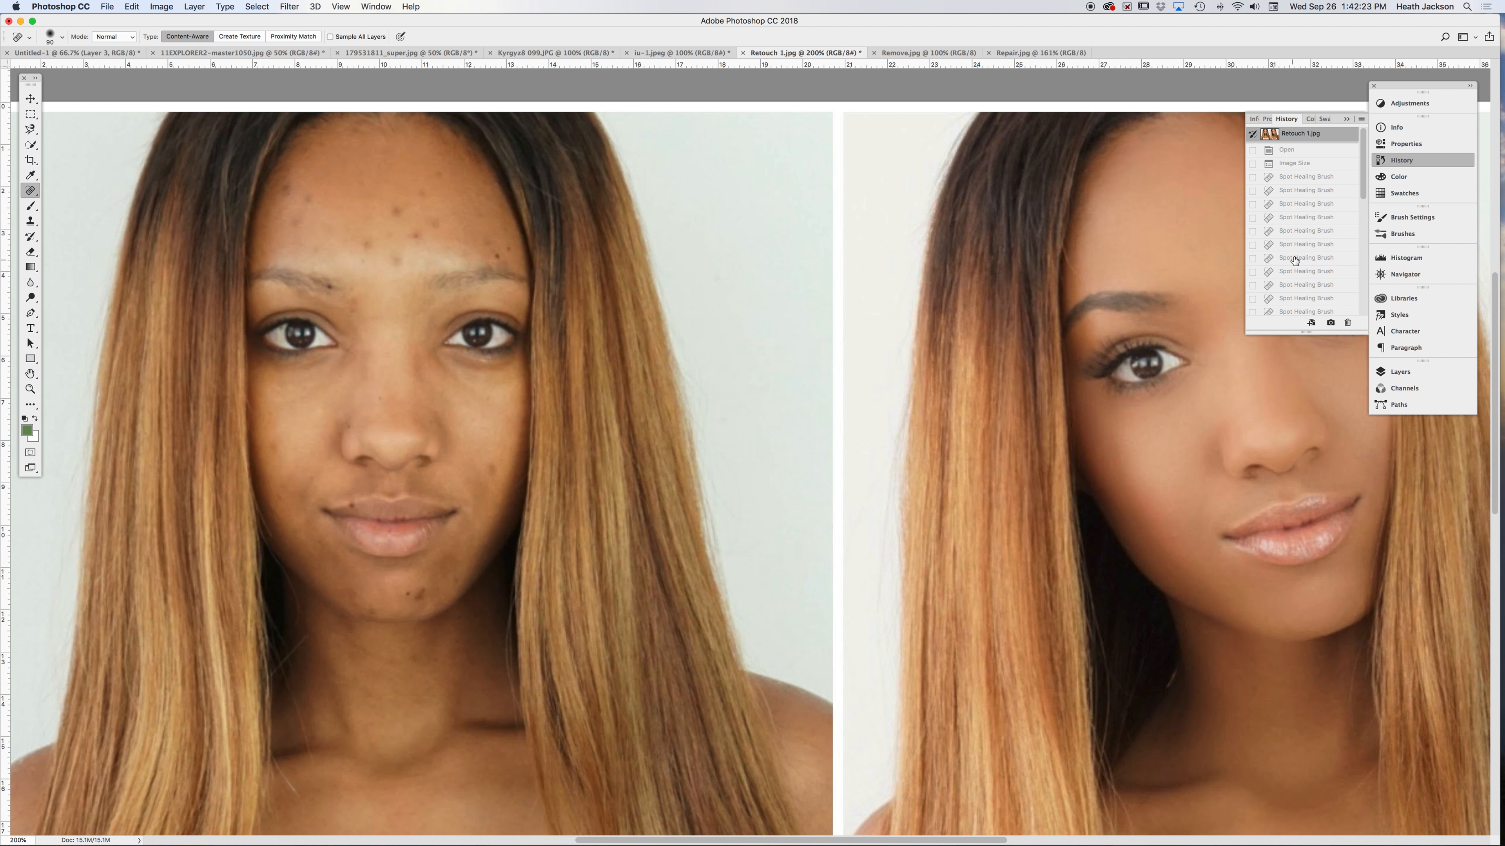
Restore the last Spot Healing Brush state in the History and examine the healed face beside the finished portrait
scroll(1295, 264, "down", 10)
scroll(1294, 322, "down", 5)
left_click(1294, 308)
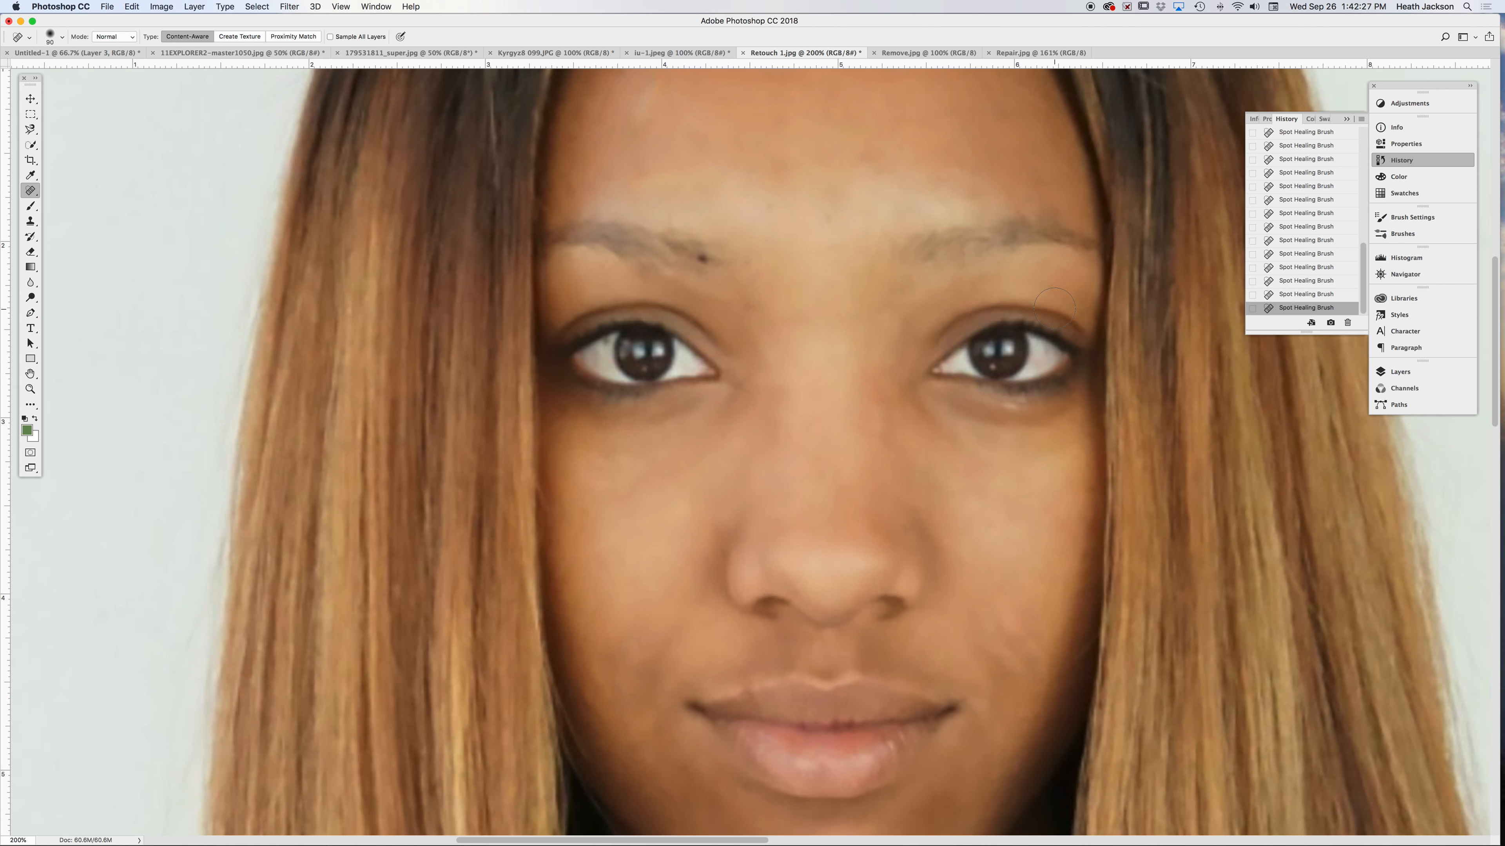
left_click(1000, 316, "alt")
left_click(1014, 332, "alt")
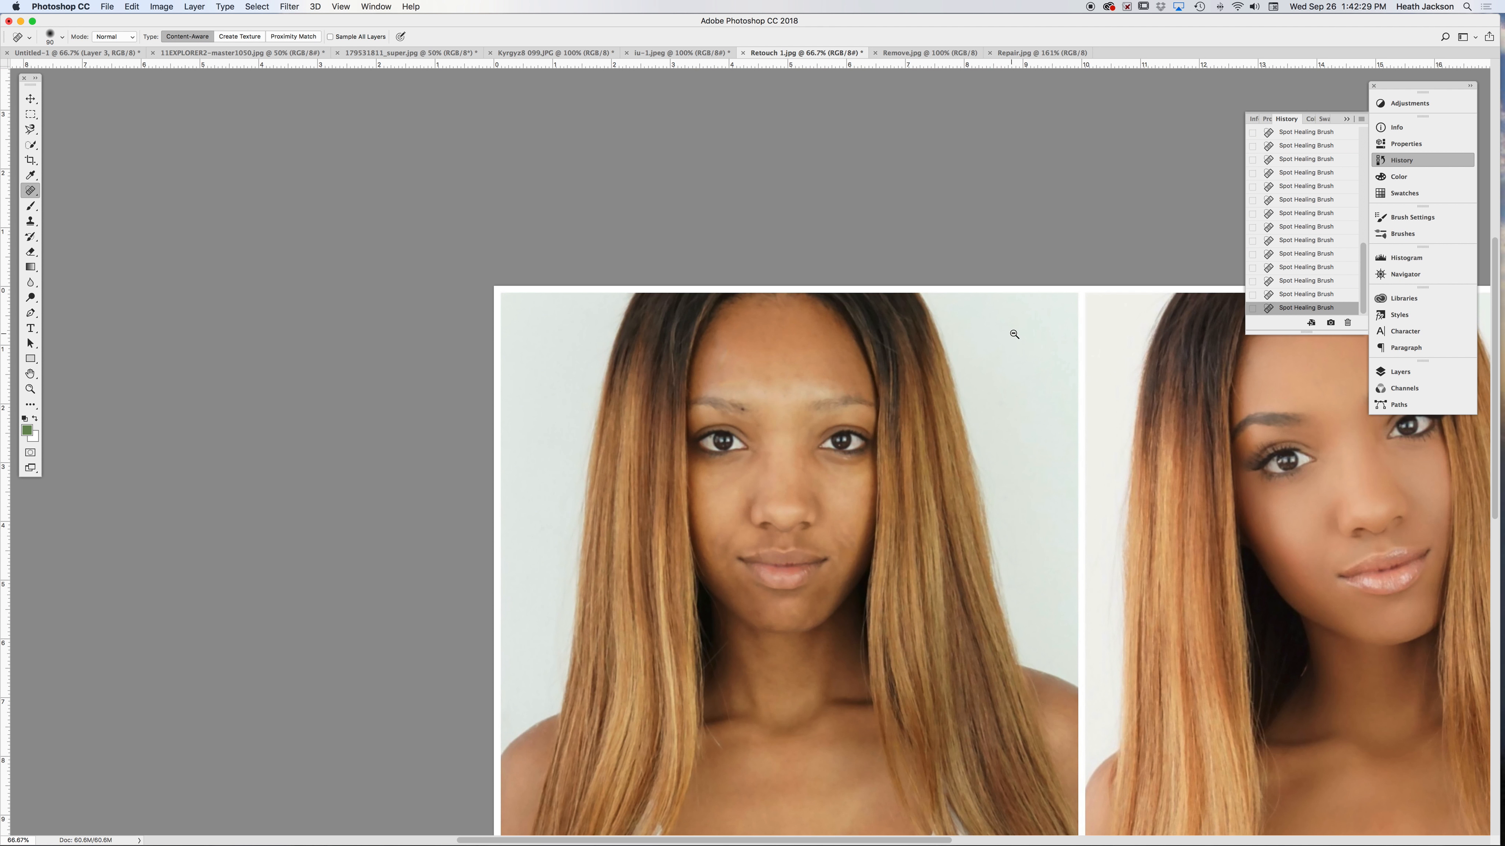
left_click_drag(972, 286, 829, 144)
left_click(759, 297, "super")
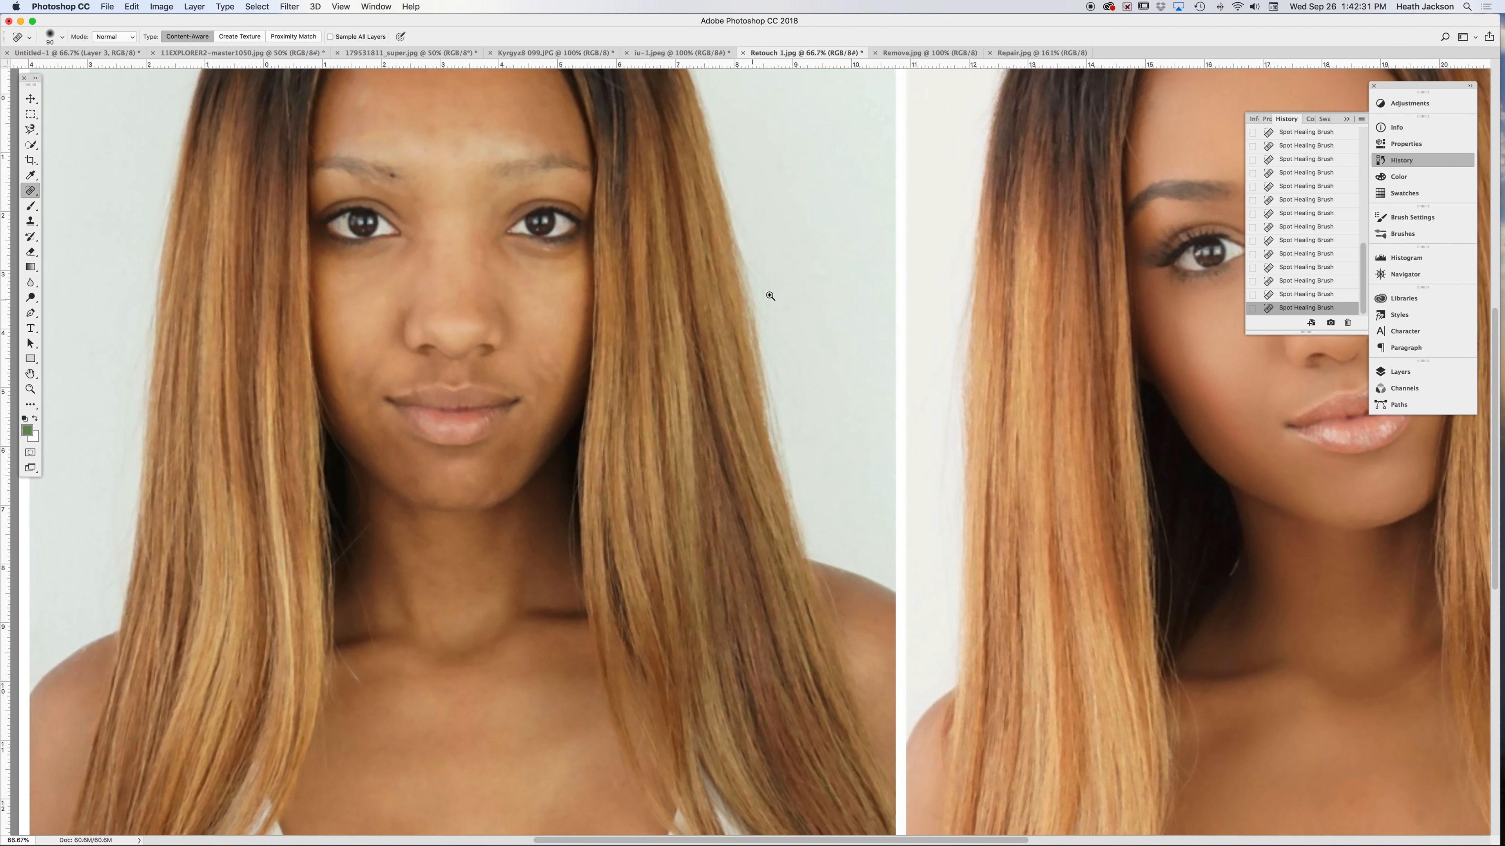
Compare the whole image in the original Retouch 1.jpg snapshot with the last Spot Healing Brush state in the History
left_click_drag(813, 230, 829, 307)
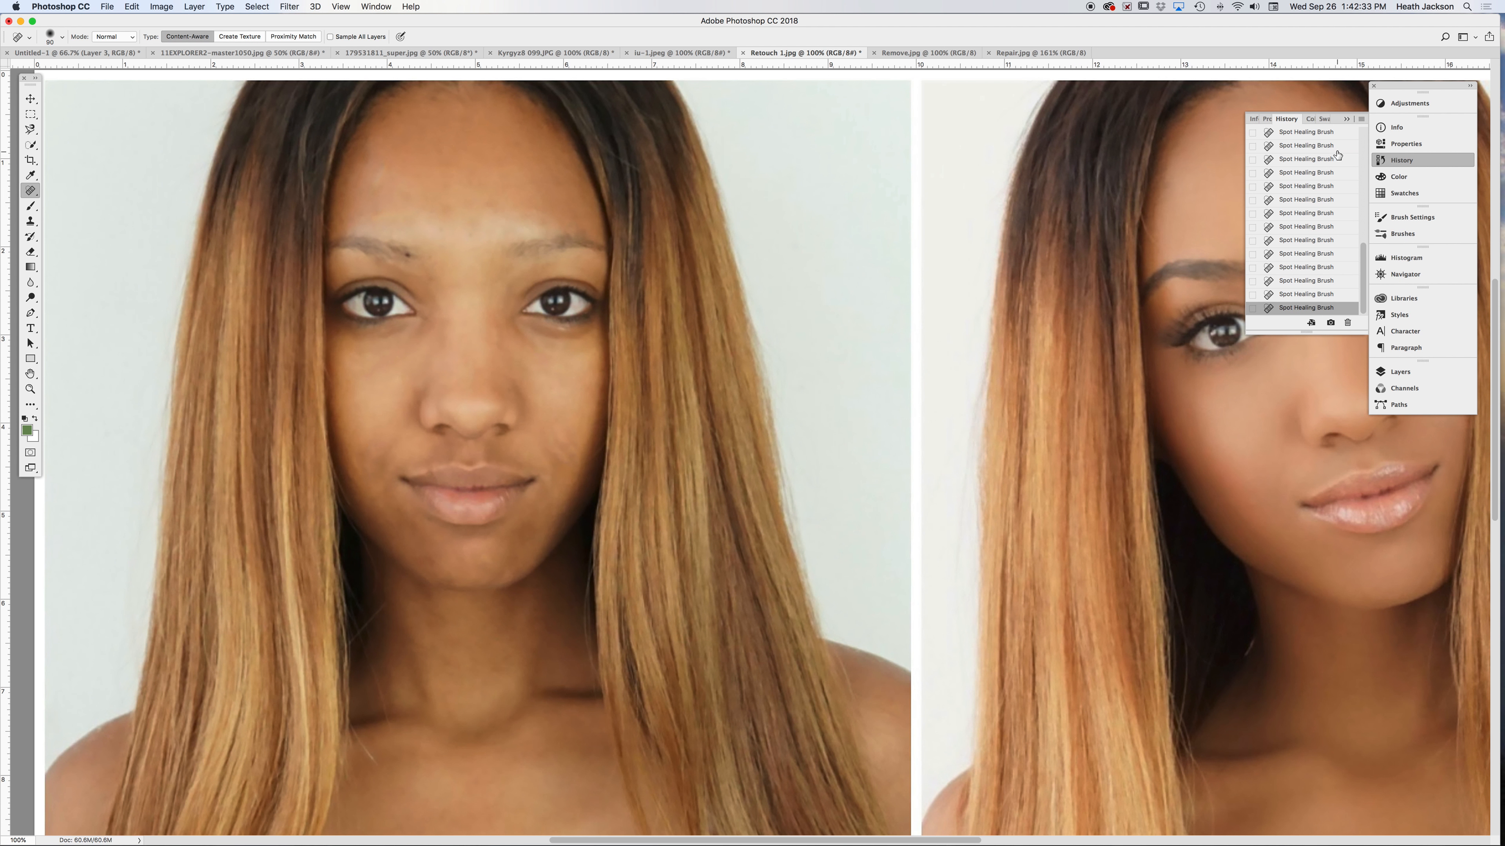
scroll(1335, 158, "up", 5)
left_click(1321, 134)
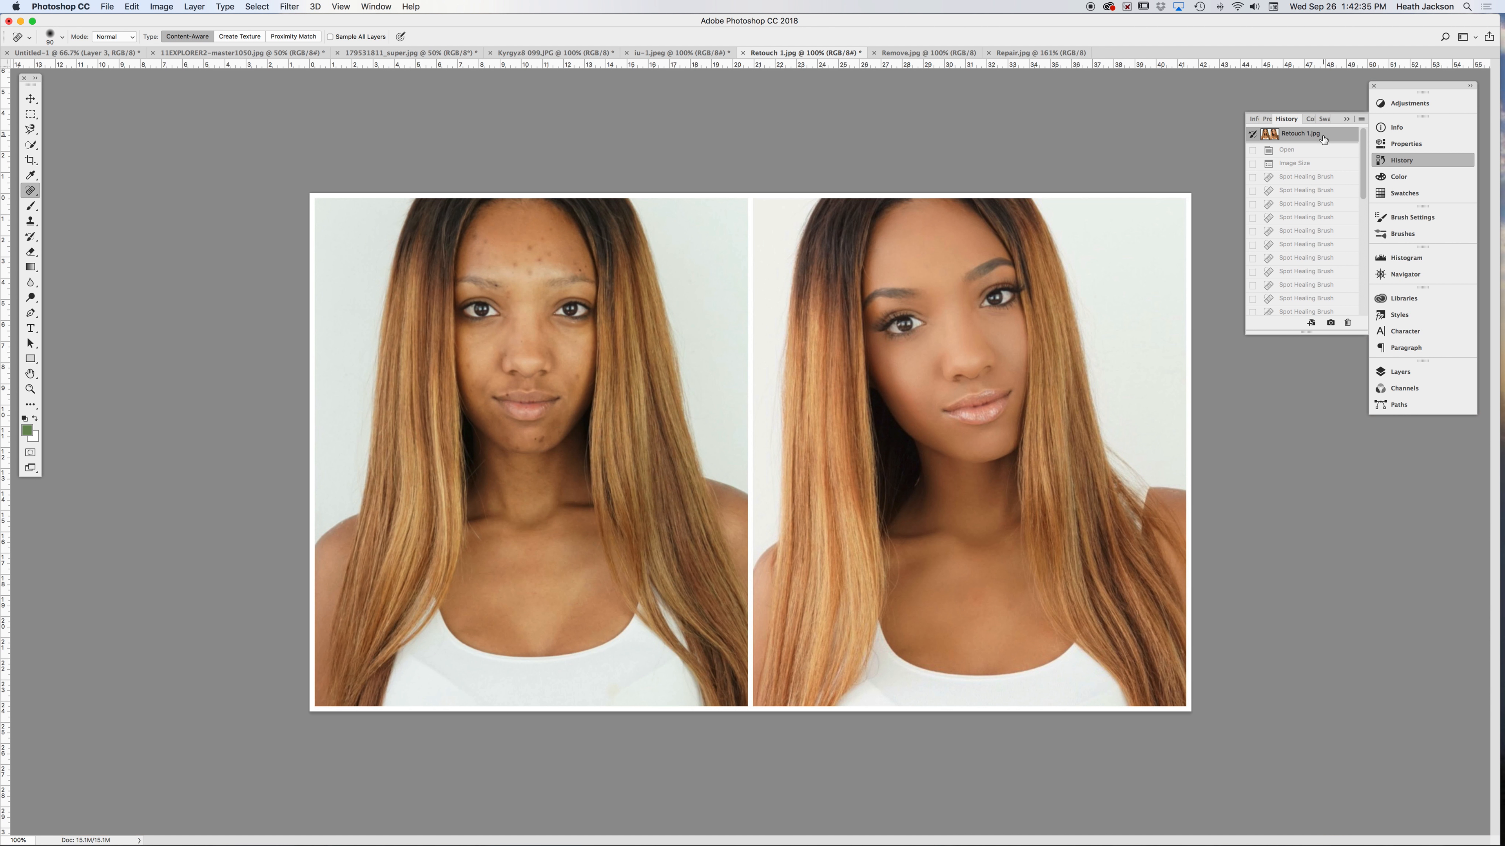
scroll(1332, 263, "down", 5)
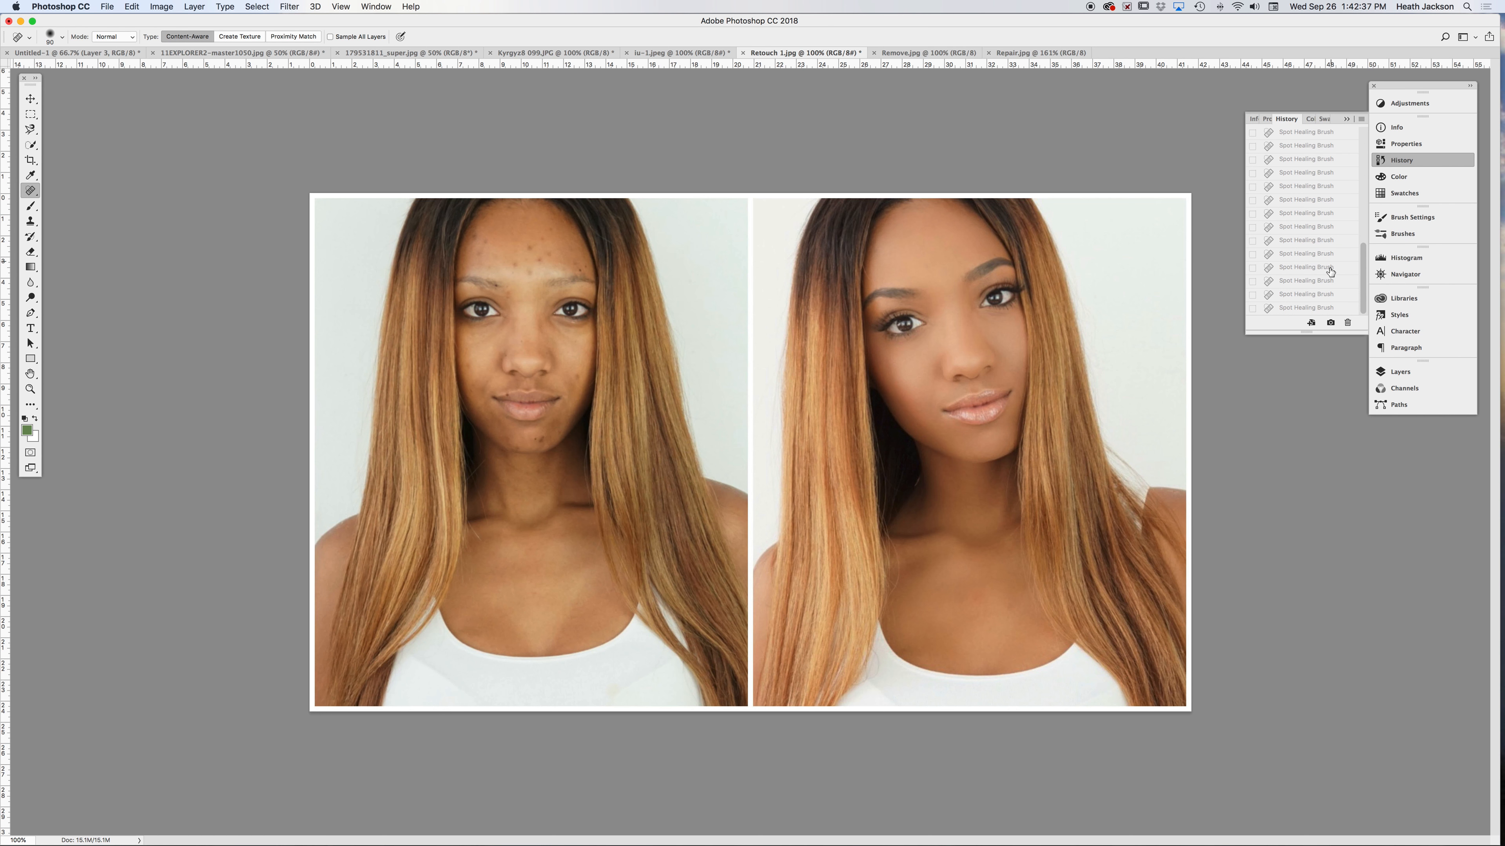
left_click(1318, 309)
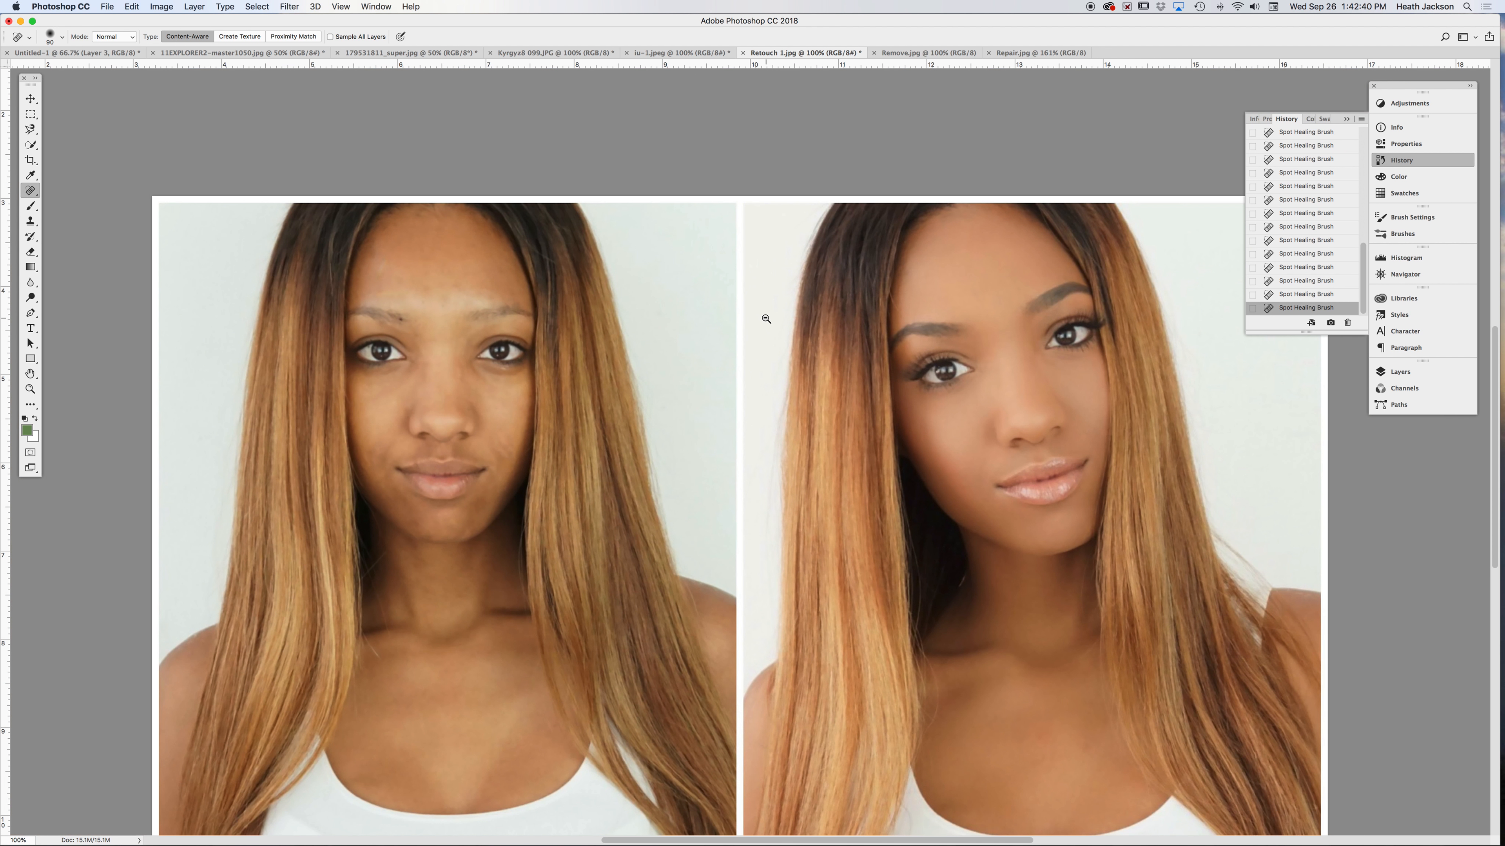
Return to the original Retouch 1.jpg snapshot in the History and examine the face and forehead blemishes at 300%
key("super+minus")
scroll(1294, 148, "up", 5)
left_click(1306, 135)
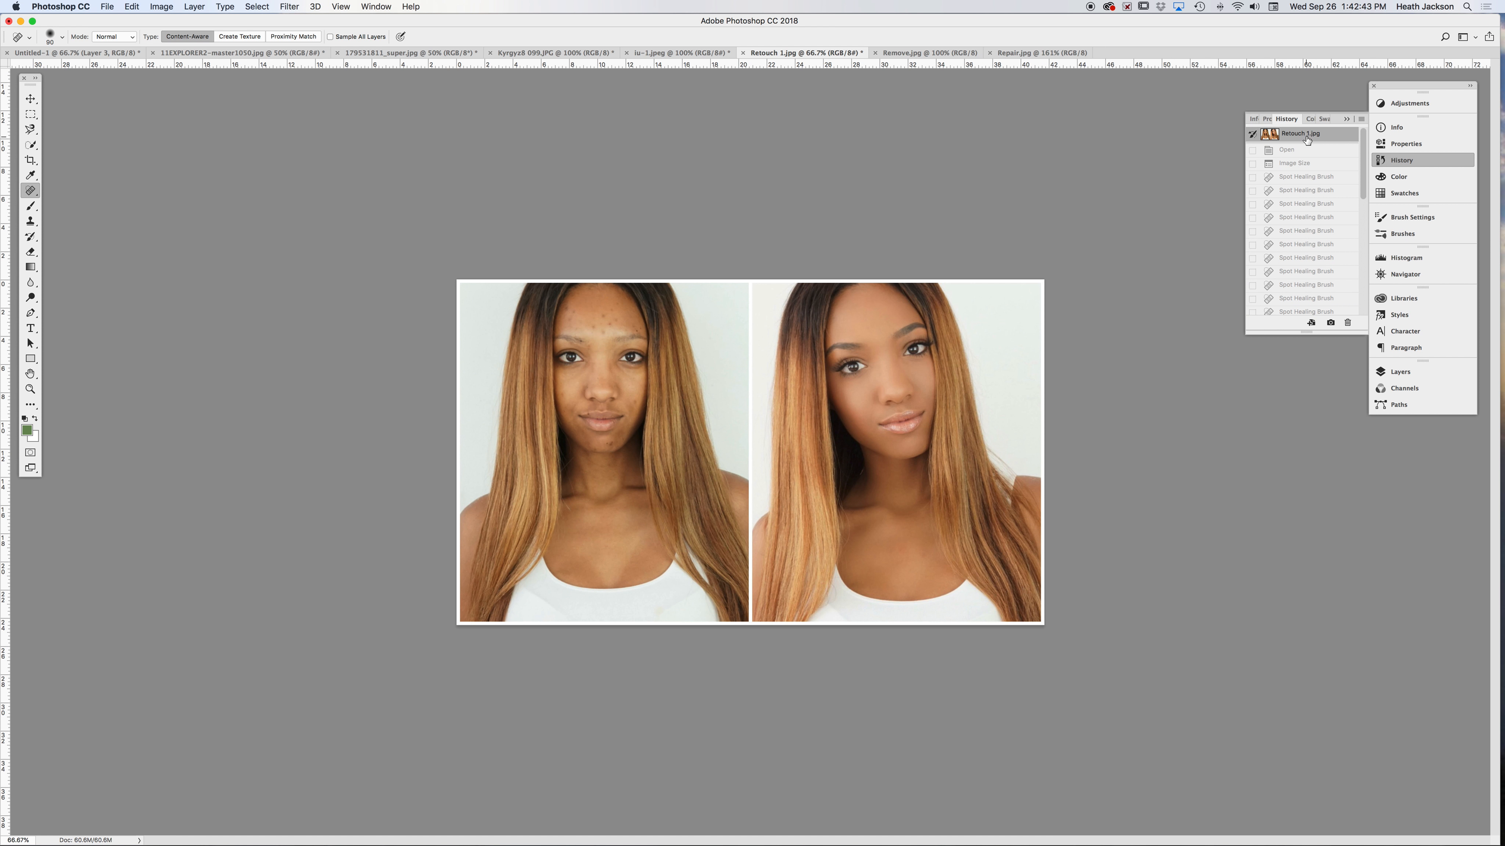
left_click(595, 345, "super")
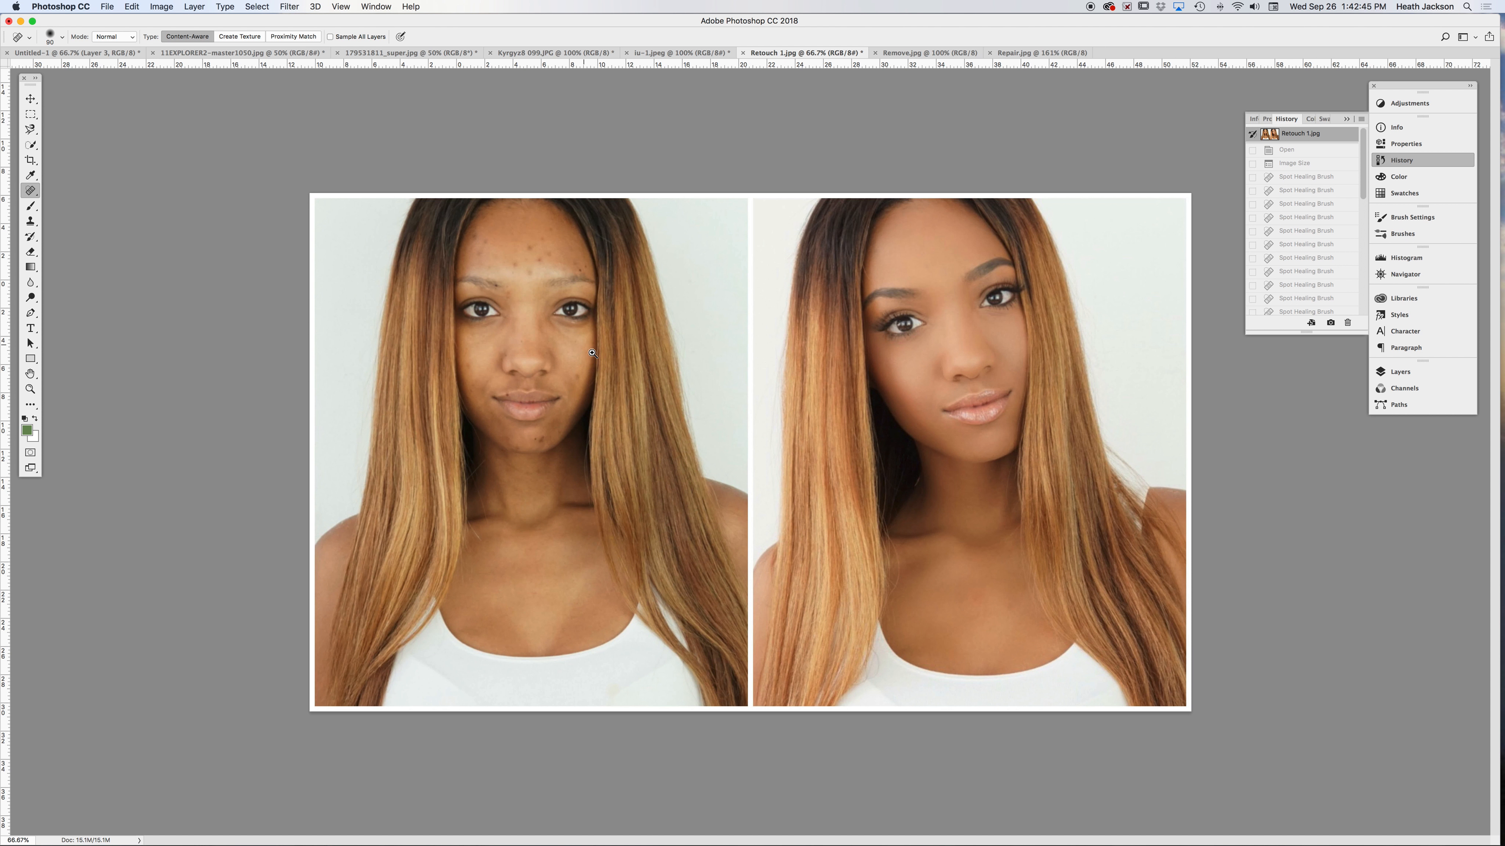
left_click(472, 325, "super")
left_click(475, 321, "super")
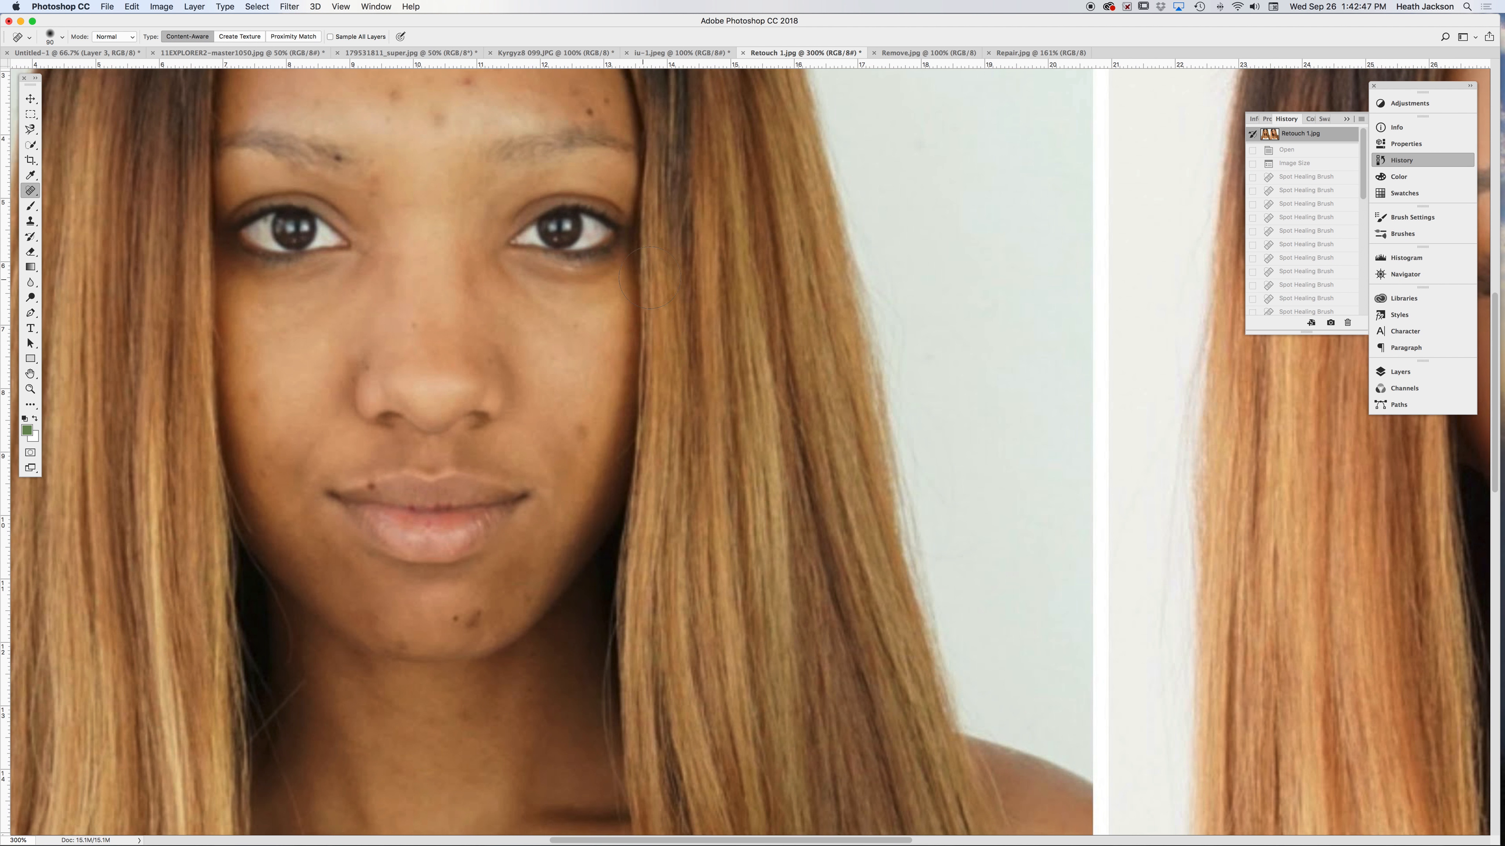
left_click_drag(753, 400, 823, 420)
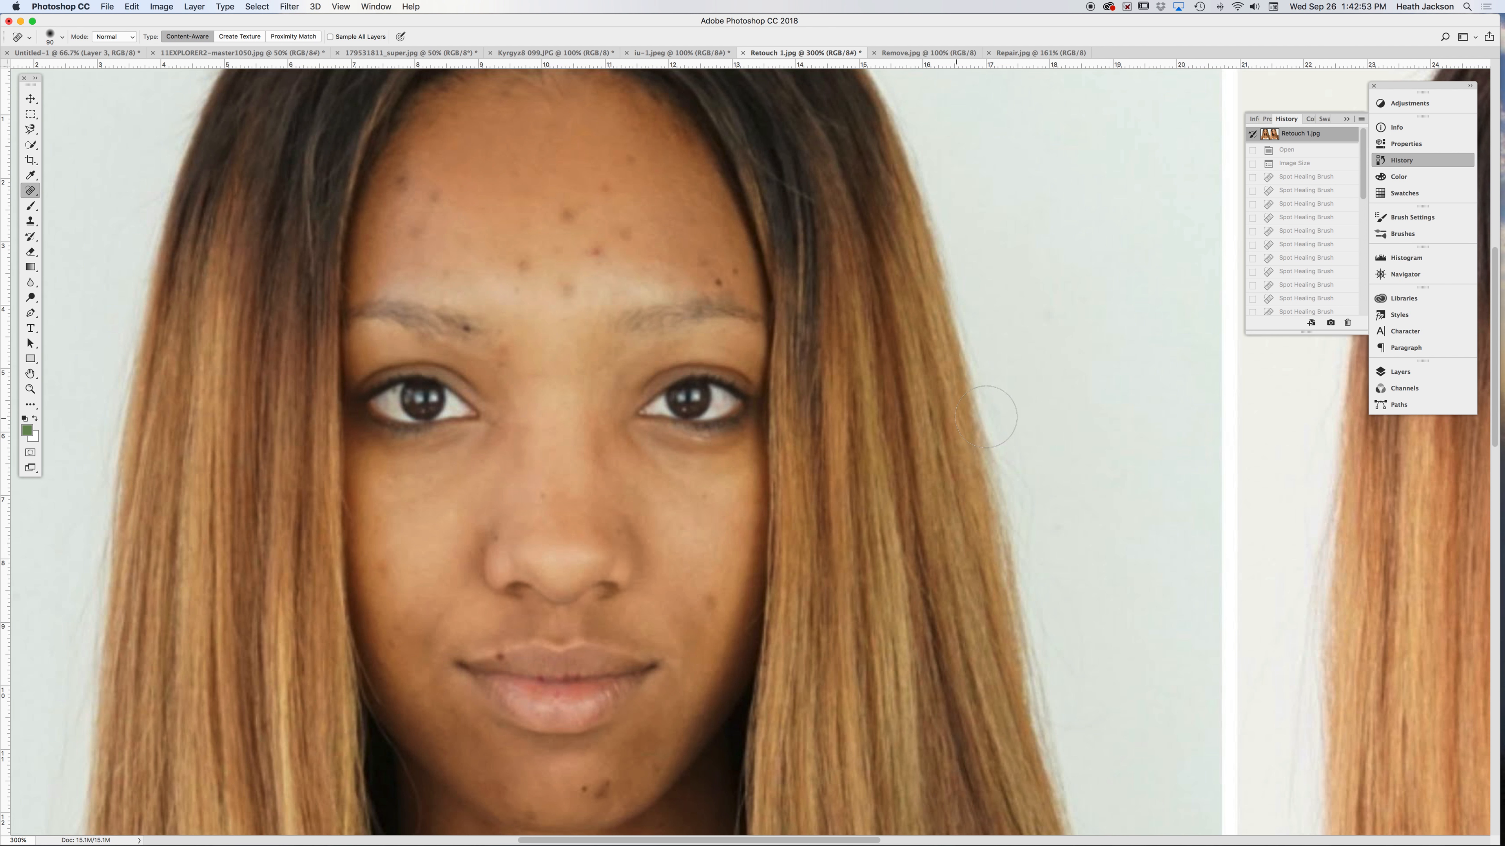
Bring back the last Spot Healing Brush state and examine the healed forehead and face at 200% and 100%
scroll(1292, 287, "down", 5)
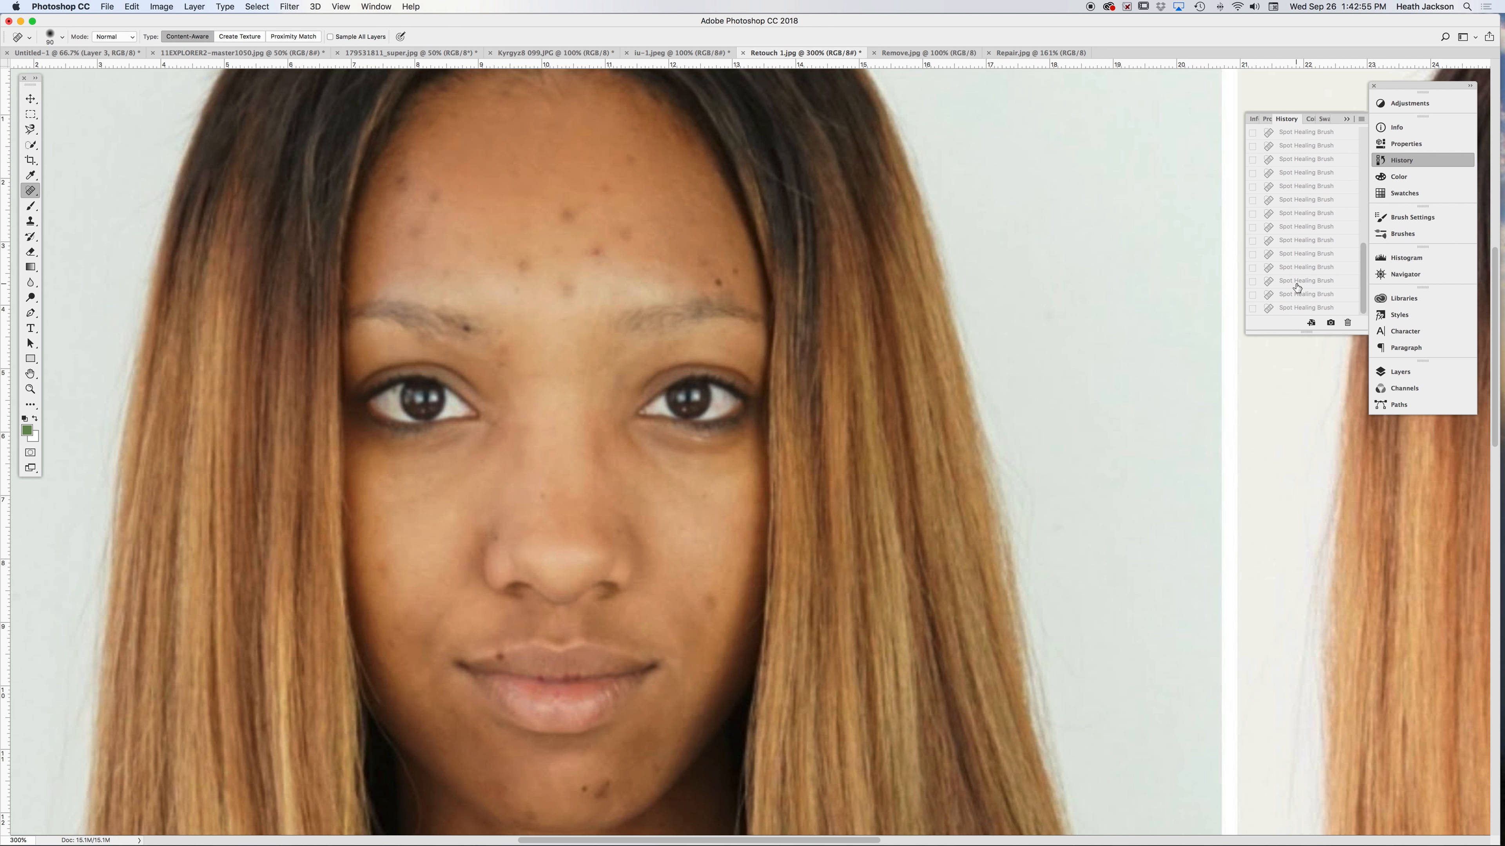
left_click(1302, 312)
left_click_drag(897, 326, 606, 231)
left_click(736, 314, "alt")
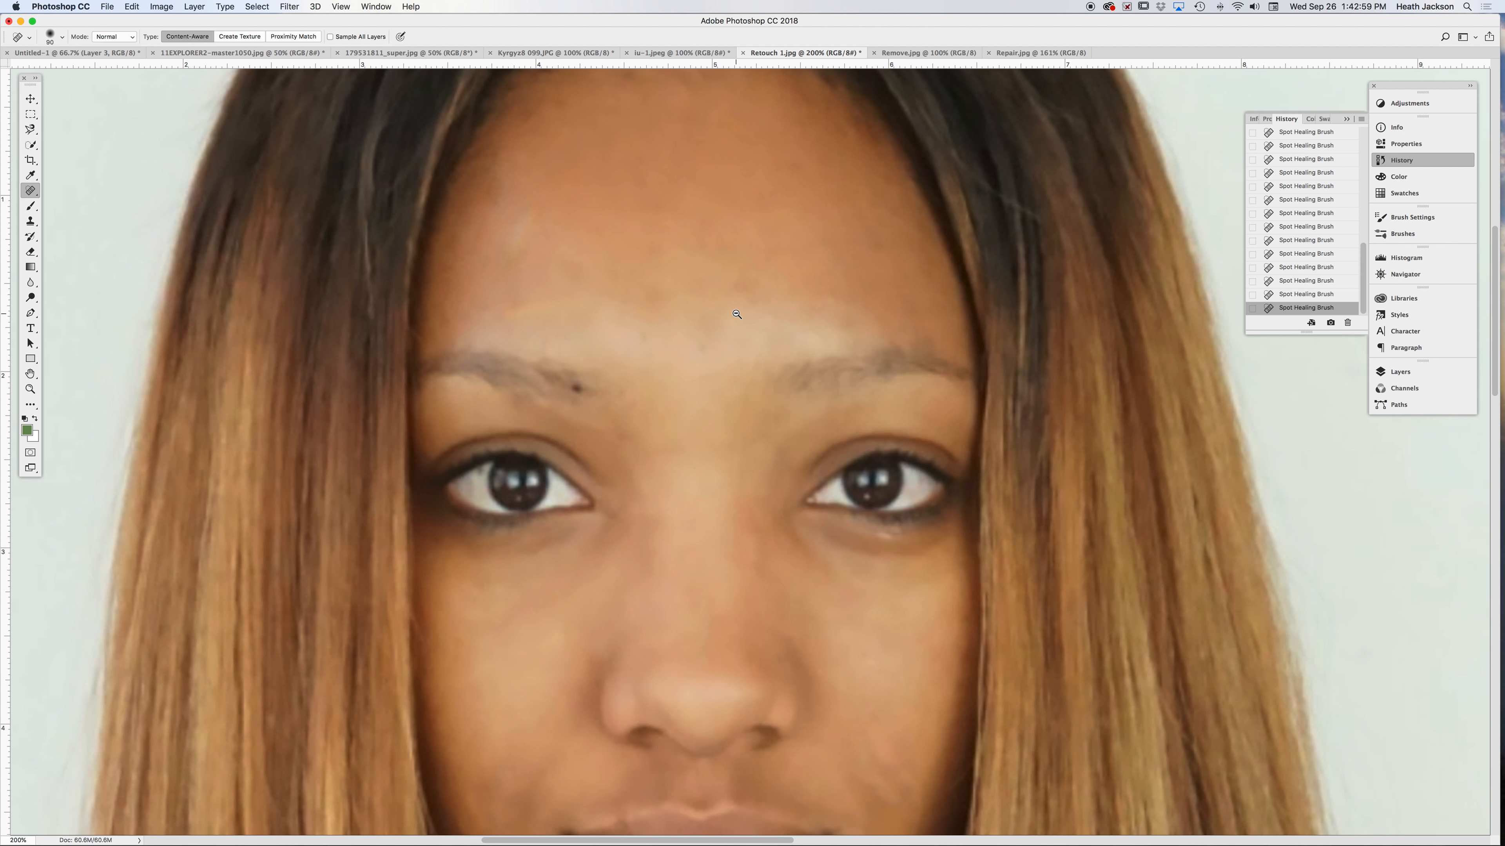
left_click(736, 315, "alt")
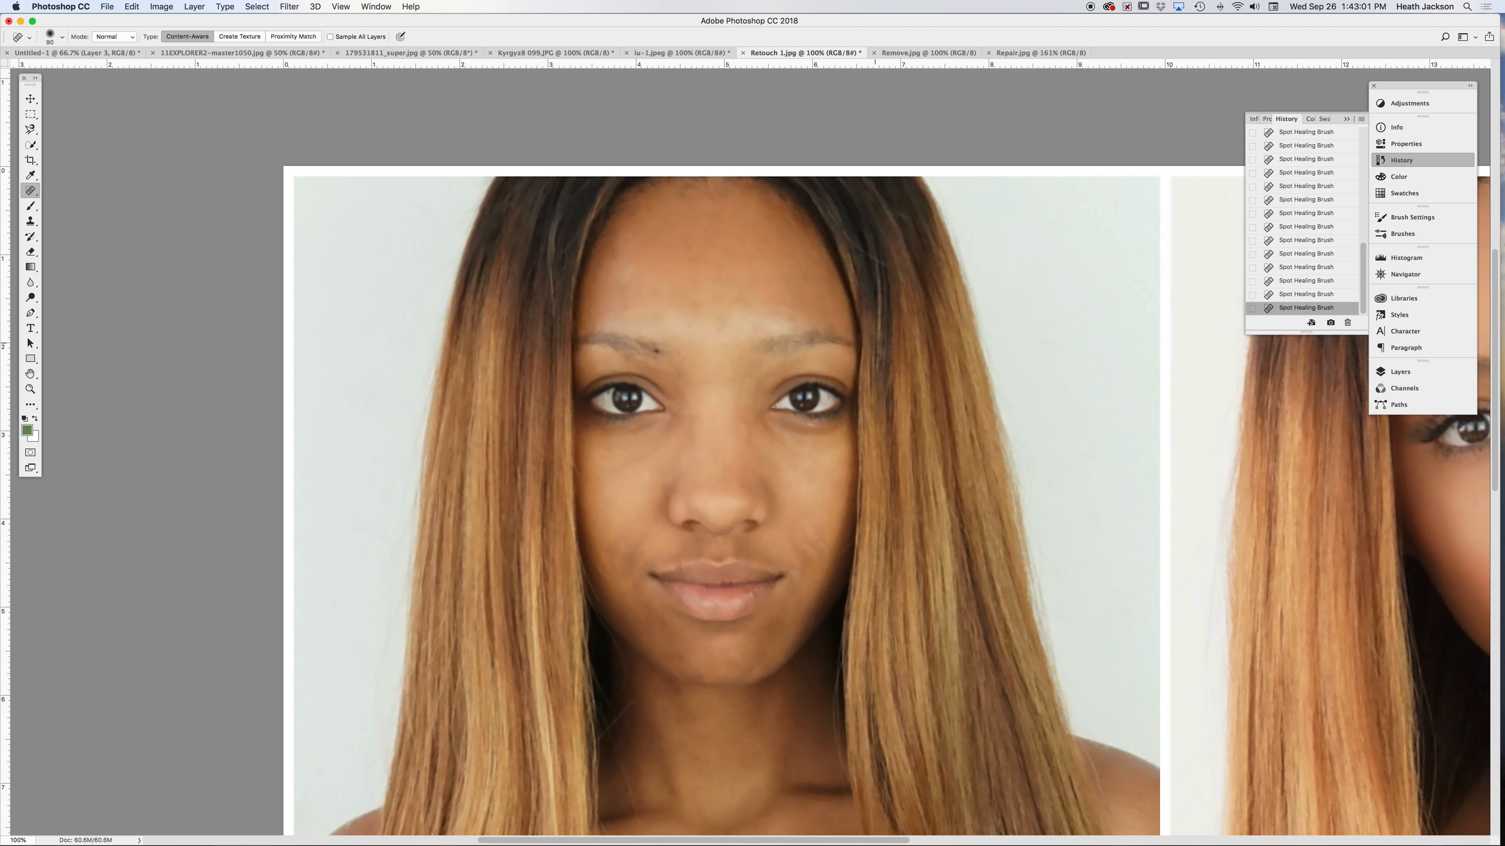